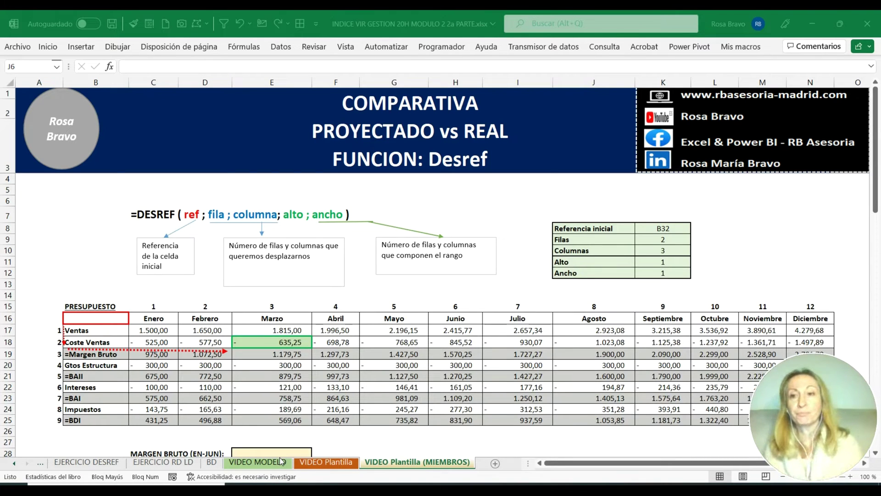
Go through the table's row labels from B16 down, covering Ventas, =BAII, =BAI and =BDI.
{"action": "left_click", "coordinate": [101, 318]}
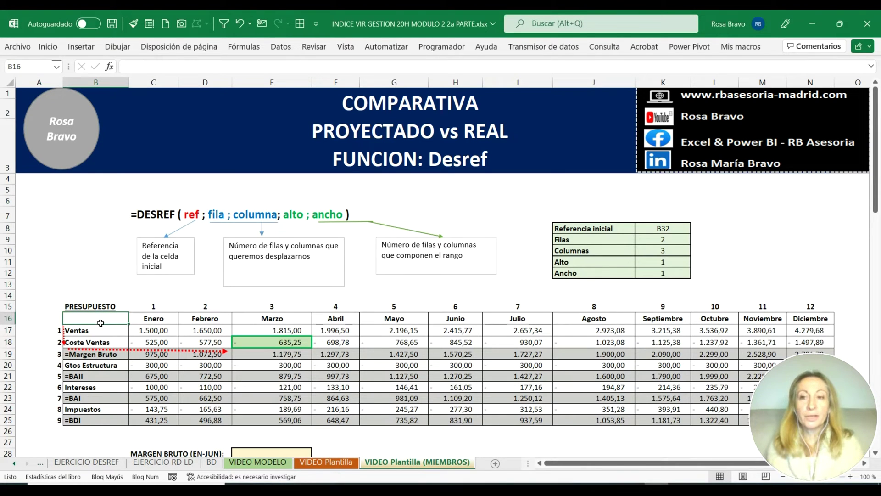
{"action": "left_click", "coordinate": [93, 334]}
{"action": "left_click", "coordinate": [93, 342]}
{"action": "left_click", "coordinate": [91, 353]}
{"action": "left_click", "coordinate": [90, 365]}
{"action": "left_click", "coordinate": [89, 379]}
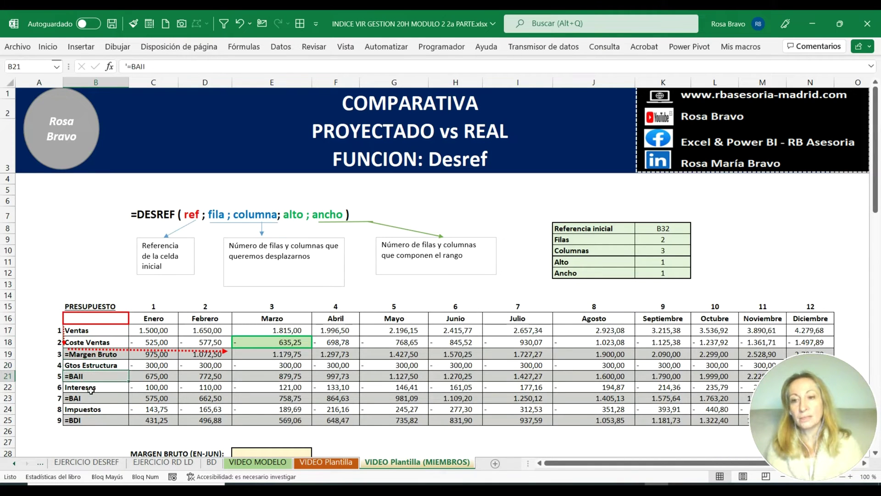
{"action": "left_click", "coordinate": [92, 389]}
{"action": "left_click", "coordinate": [92, 400]}
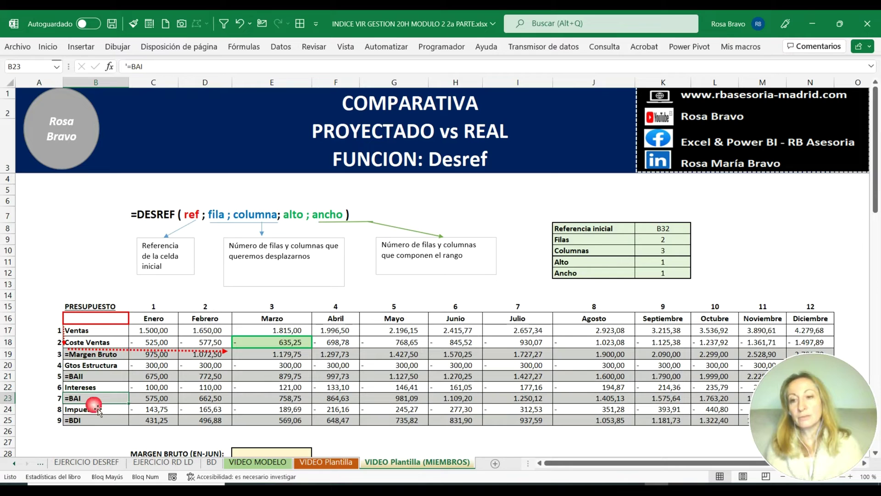
{"action": "left_click", "coordinate": [93, 414]}
{"action": "left_click", "coordinate": [95, 421]}
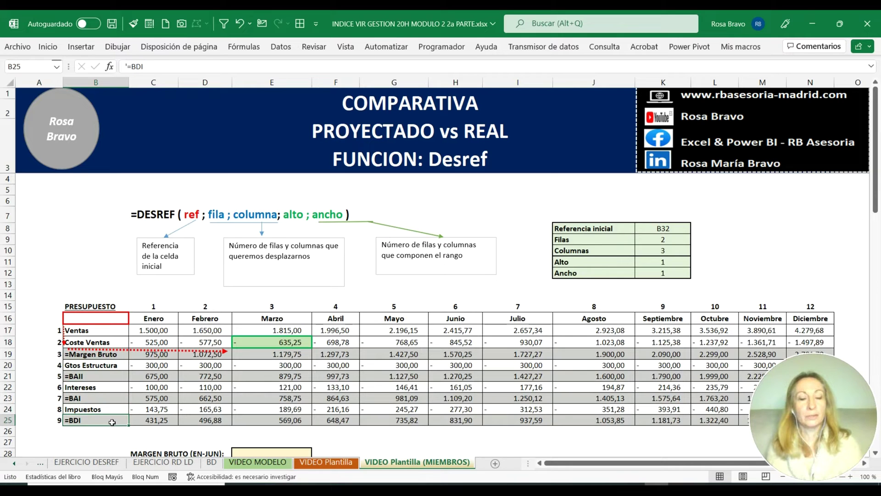
Highlight the month names and numbers, then inspect the March Coste Ventas formula in E18.
{"action": "left_click_drag", "start_coordinate": [153, 320], "coordinate": [802, 317]}
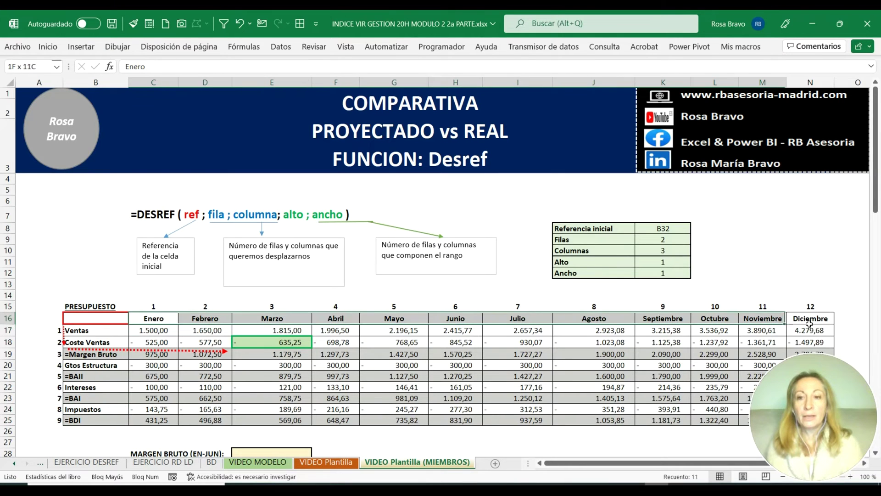
{"action": "left_click_drag", "start_coordinate": [153, 306], "coordinate": [808, 306]}
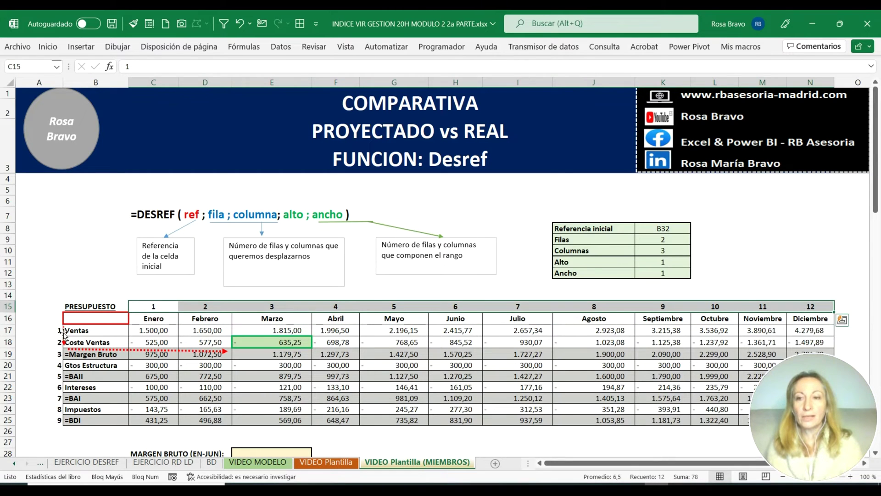
{"action": "left_click", "coordinate": [62, 345]}
{"action": "mouse_move", "coordinate": [59, 366]}
{"action": "left_mouse_down"}
{"action": "mouse_move", "coordinate": [56, 330]}
{"action": "mouse_move", "coordinate": [55, 423]}
{"action": "left_mouse_up"}
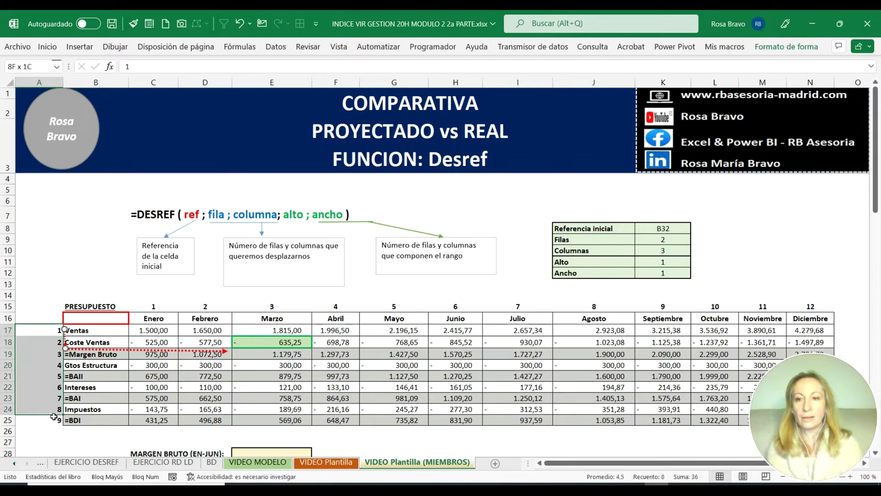
{"action": "left_click", "coordinate": [103, 321]}
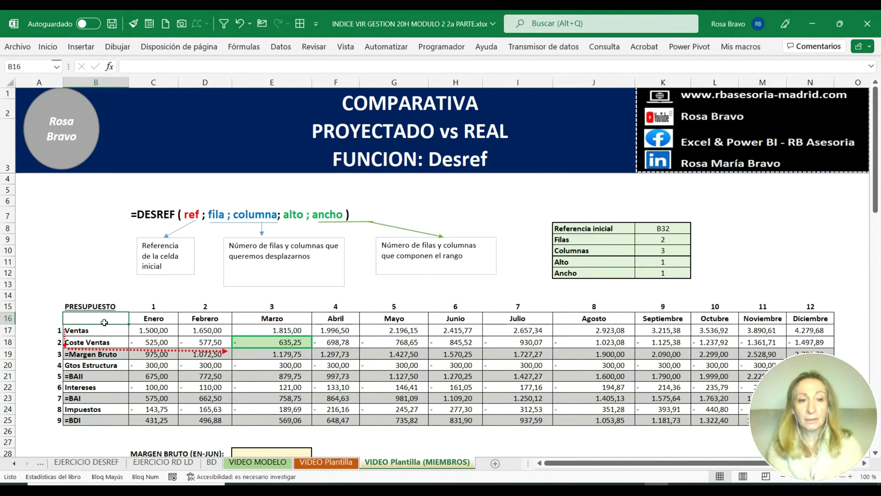
{"action": "left_click", "coordinate": [285, 345]}
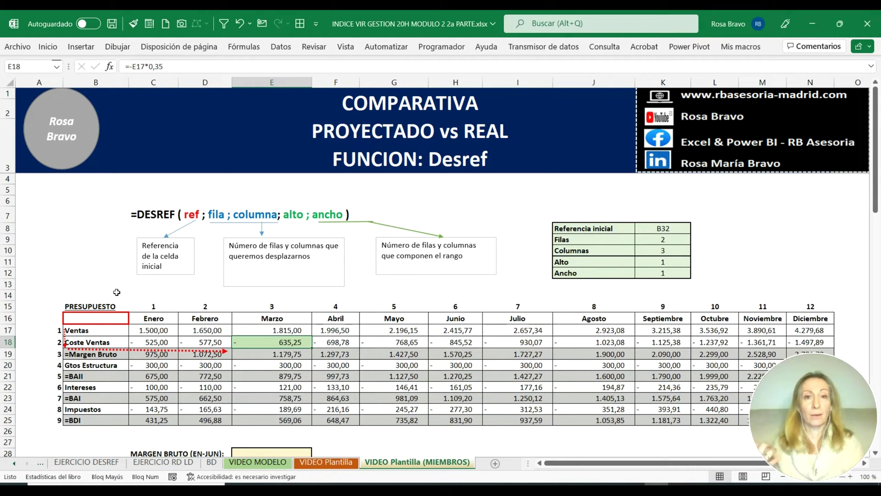
Start a DESREF formula in J6 referencing B16, offset 2 rows and 3 columns.
{"action": "left_click", "coordinate": [581, 200]}
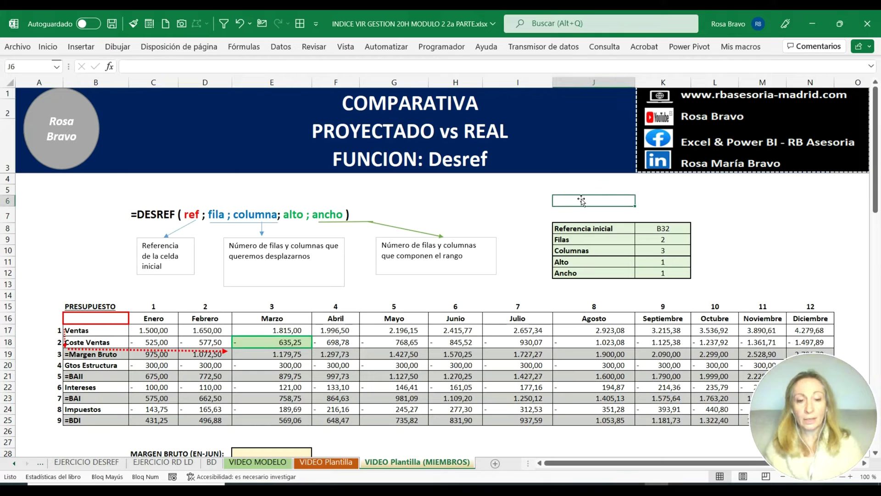
{"action": "type", "text": "=DES"}
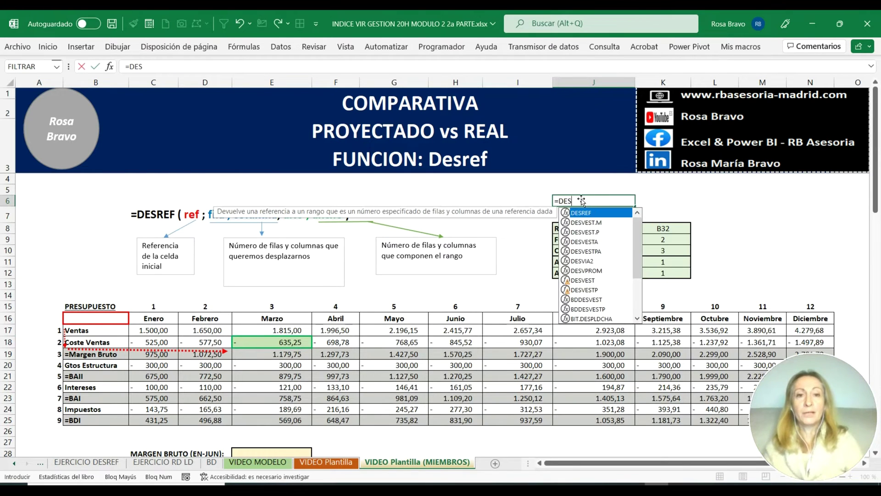
{"action": "type", "text": "REF("}
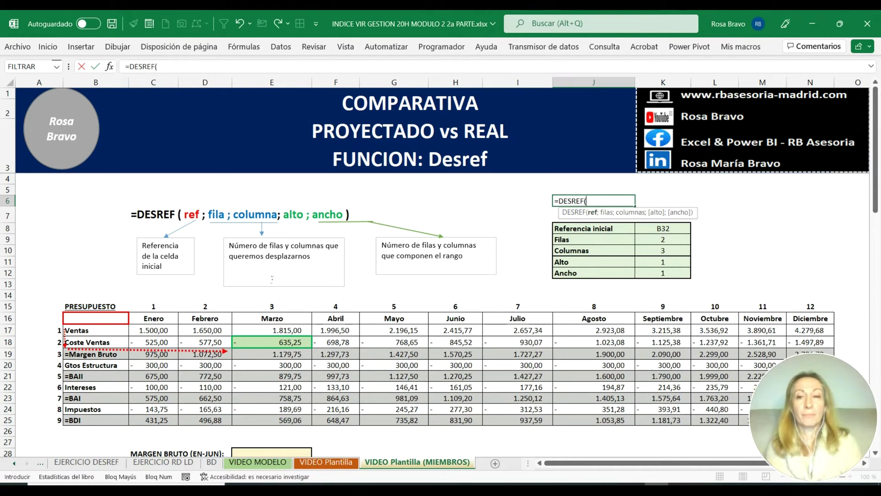
{"action": "left_click", "coordinate": [114, 318]}
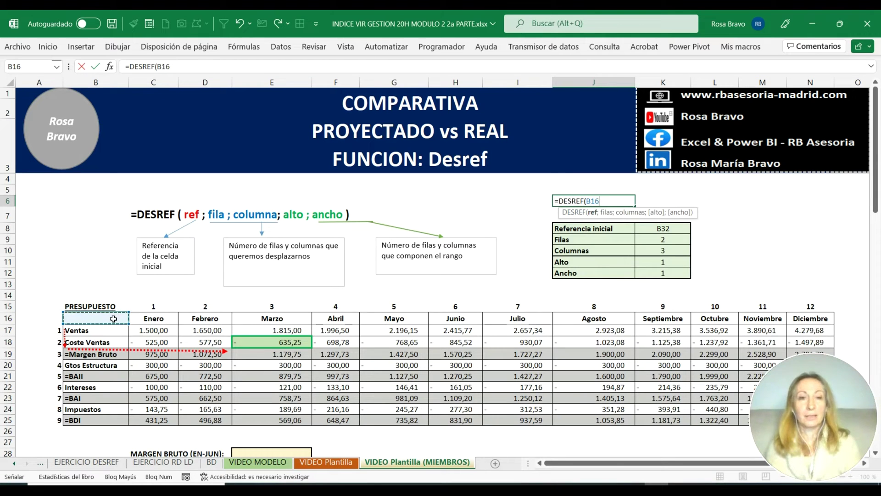
{"action": "type", "text": ";"}
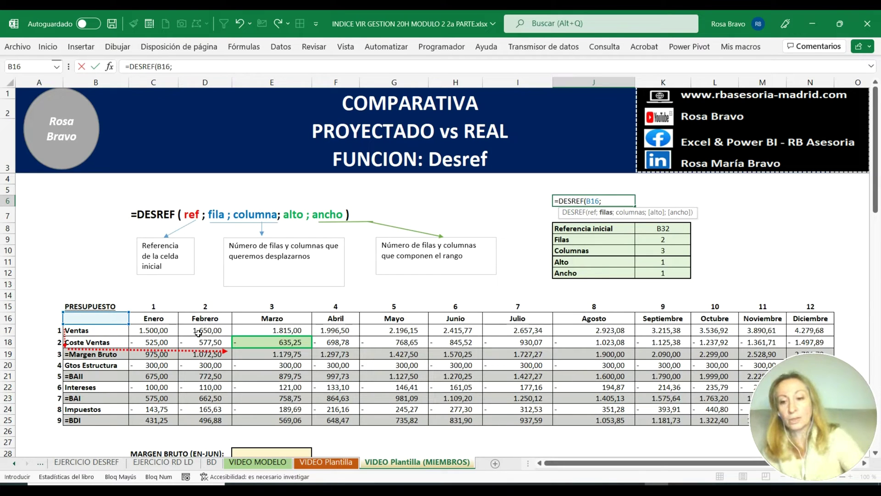
{"action": "type", "text": "2"}
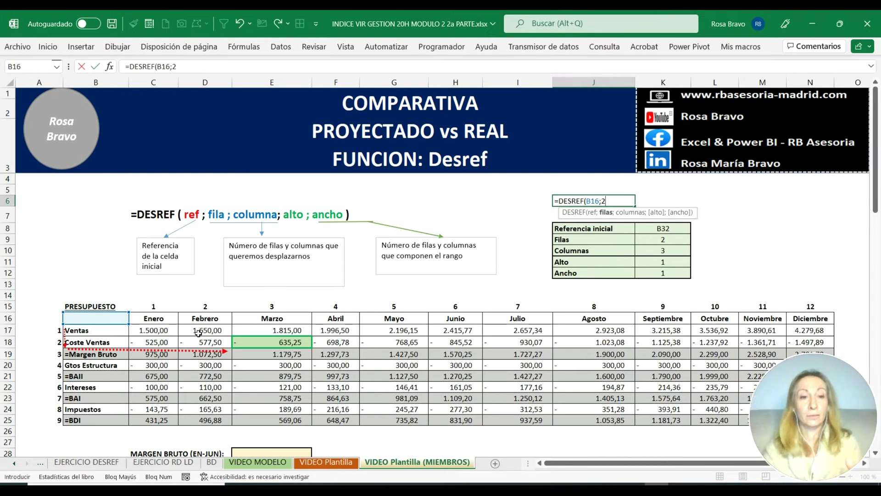
{"action": "type", "text": ";"}
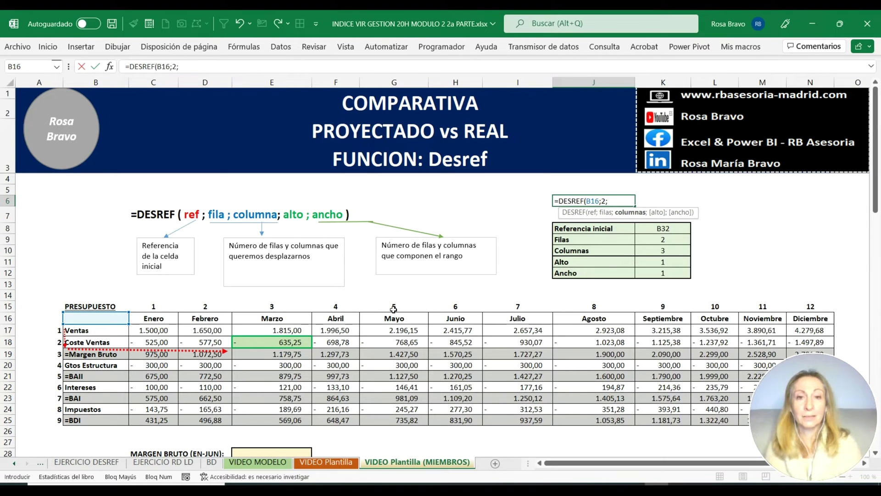
{"action": "type", "text": "3"}
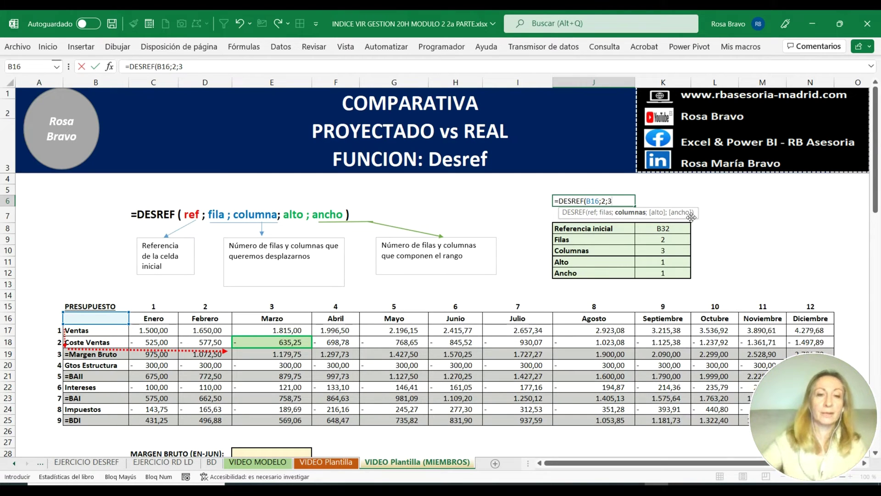
Close and commit the J6 DESREF formula, comparing its 635,25 result with E18.
{"action": "type", "text": ")"}
{"action": "key", "text": "Tab"}
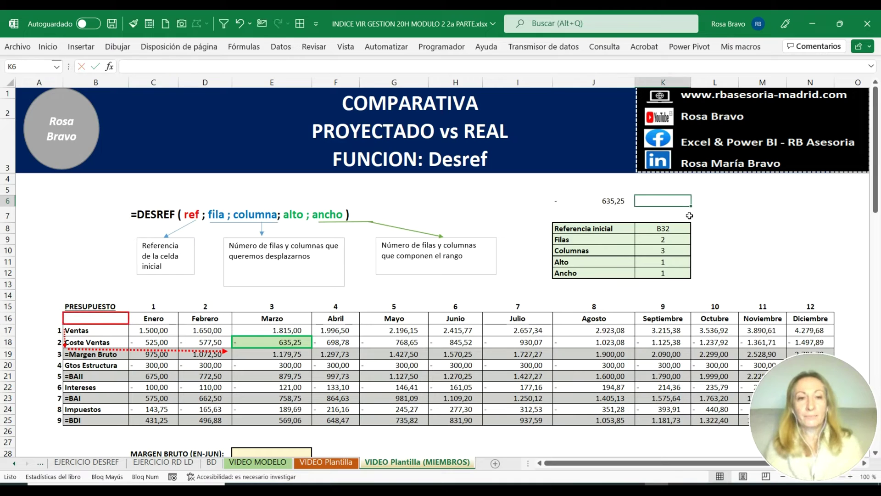
{"action": "left_click", "coordinate": [591, 201]}
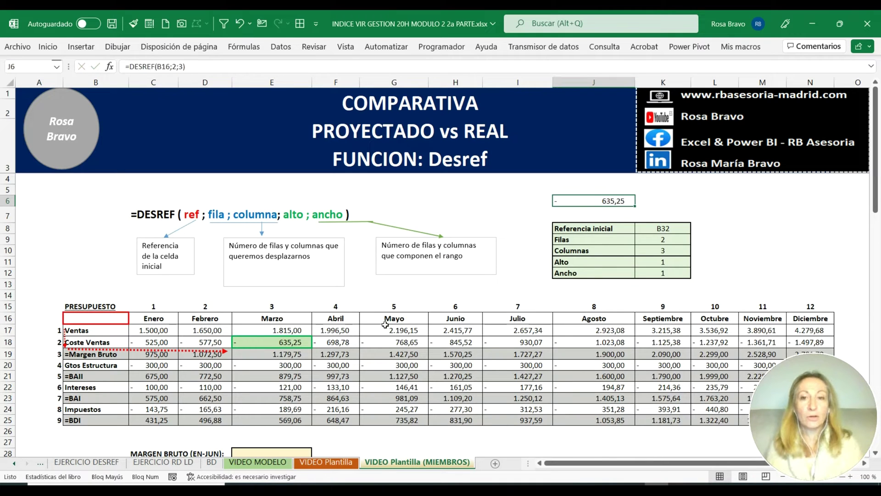
{"action": "left_click", "coordinate": [273, 344]}
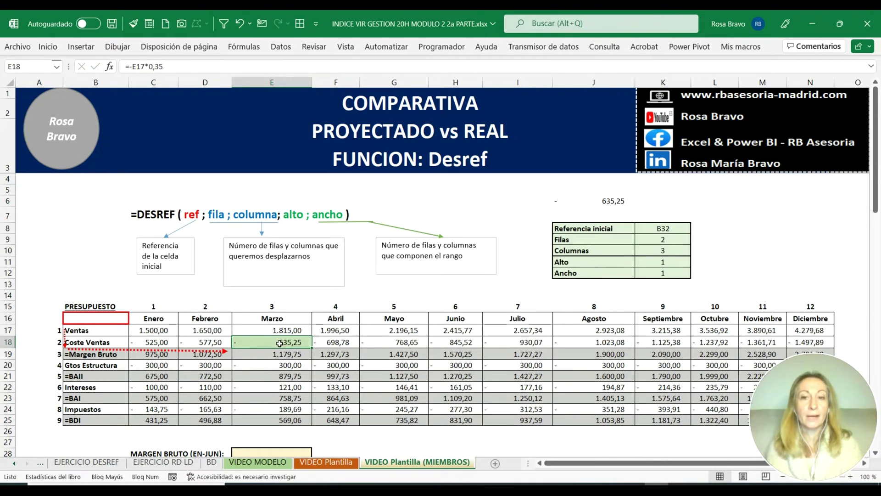
Make the DESREF result in J6 bold.
{"action": "left_click", "coordinate": [599, 201]}
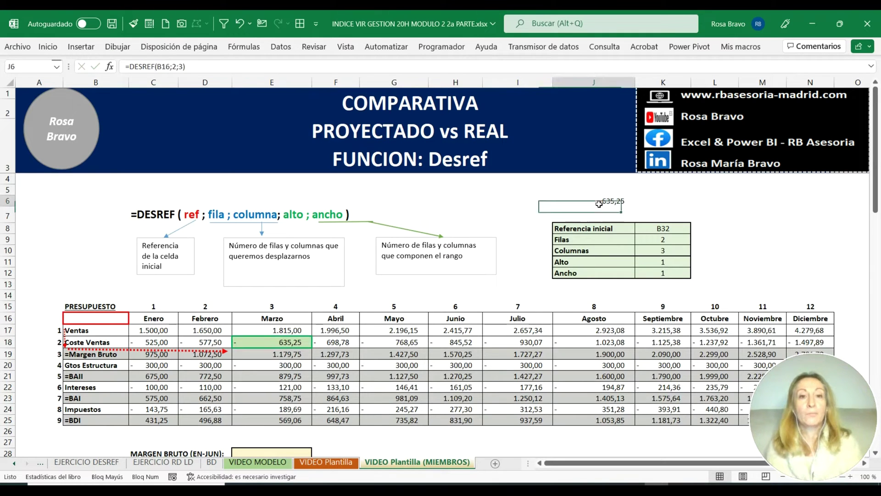
{"action": "left_click", "coordinate": [53, 48]}
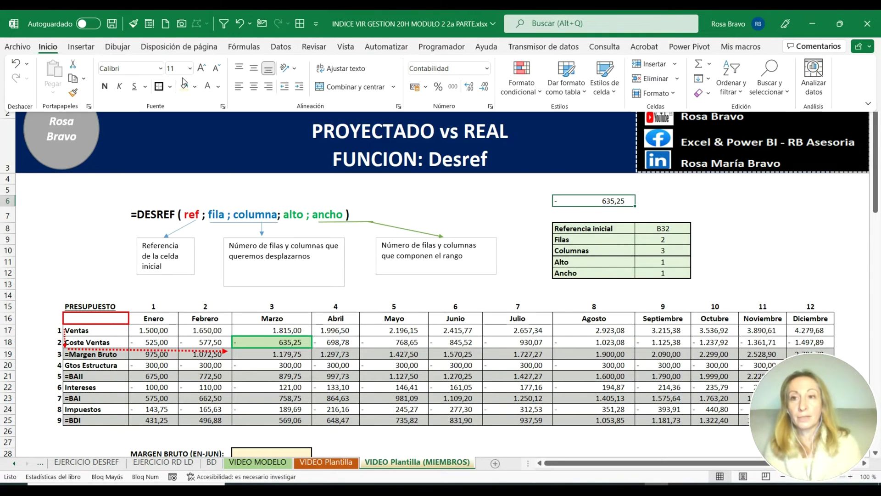
{"action": "left_click", "coordinate": [108, 87]}
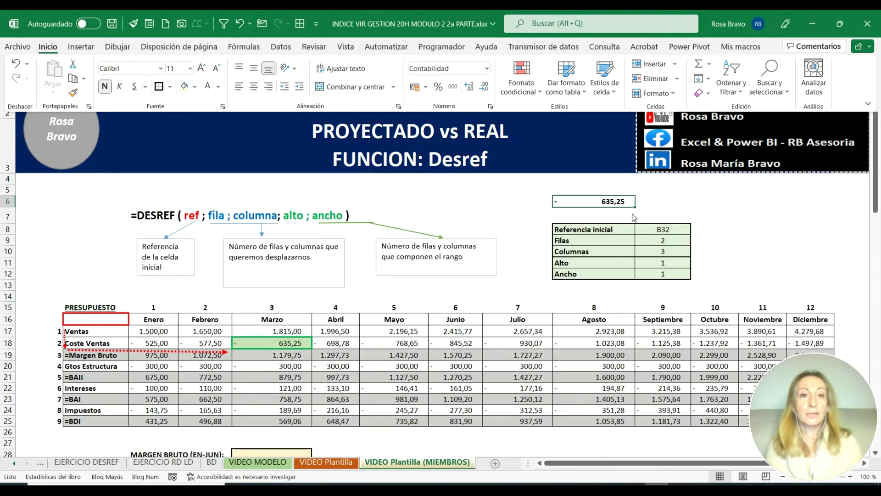
{"action": "left_click", "coordinate": [617, 206]}
Link J7 directly to E18 with =+E18, showing the same 635,25.
{"action": "left_click", "coordinate": [619, 215]}
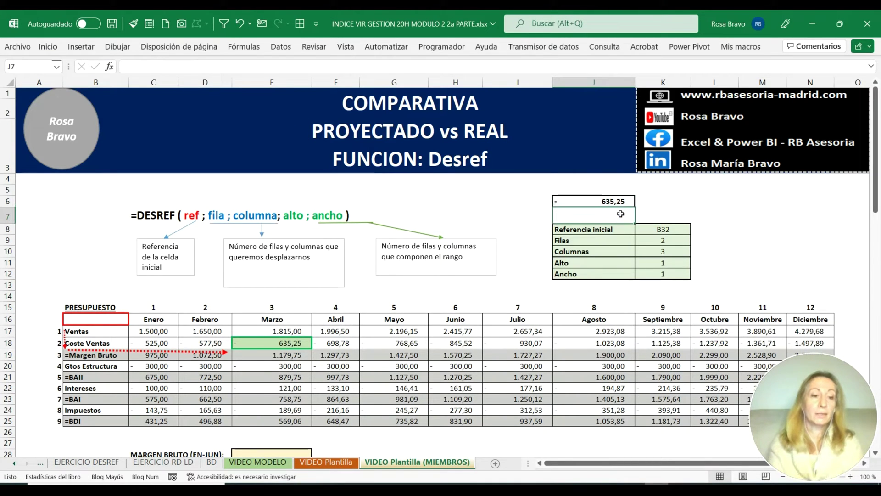
{"action": "type", "text": "+"}
{"action": "left_click", "coordinate": [268, 344]}
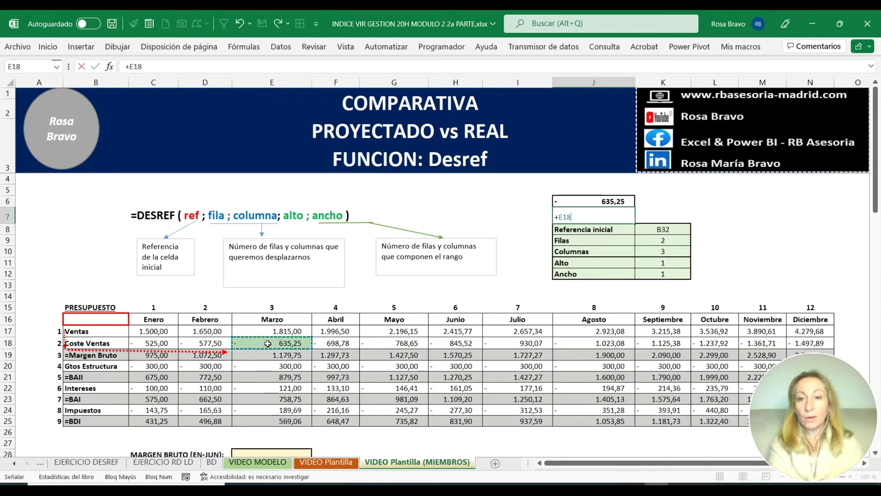
{"action": "key", "text": "Return"}
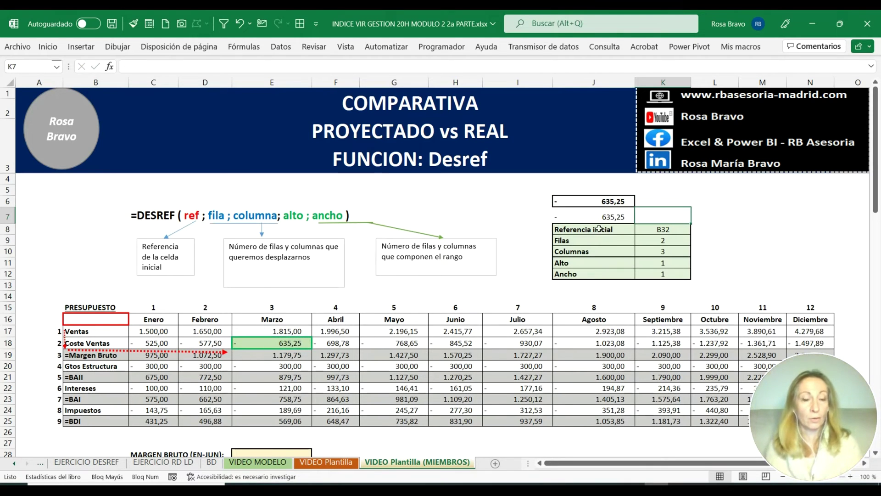
{"action": "left_click", "coordinate": [599, 218]}
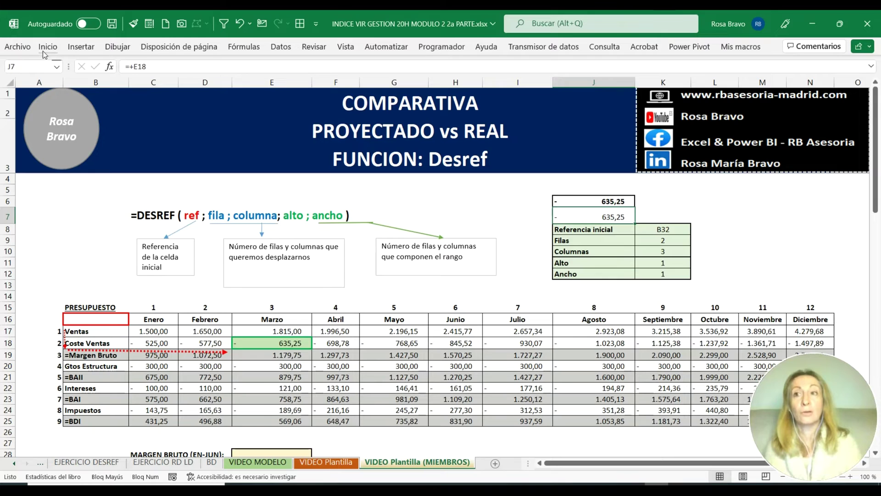
{"action": "left_click", "coordinate": [46, 47]}
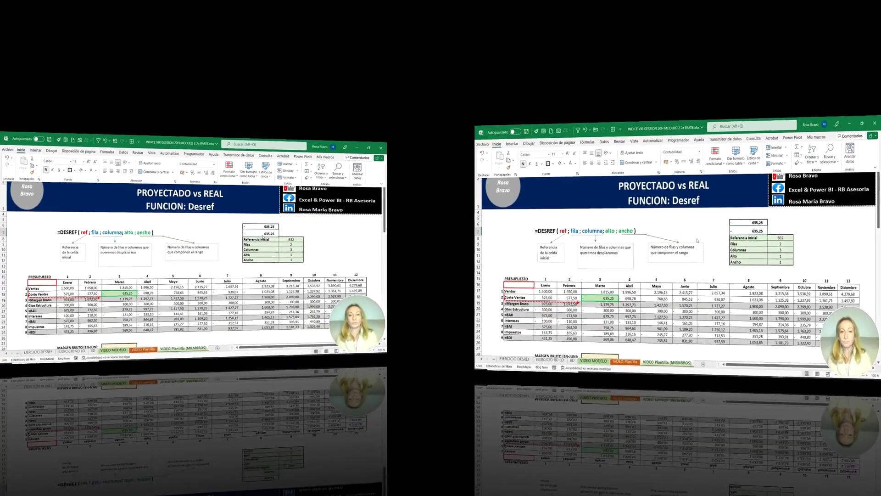
{"action": "scroll", "coordinate": [484, 234], "scroll_direction": "down", "scroll_amount": 1}
{"action": "scroll", "coordinate": [486, 234], "scroll_direction": "down", "scroll_amount": 1}
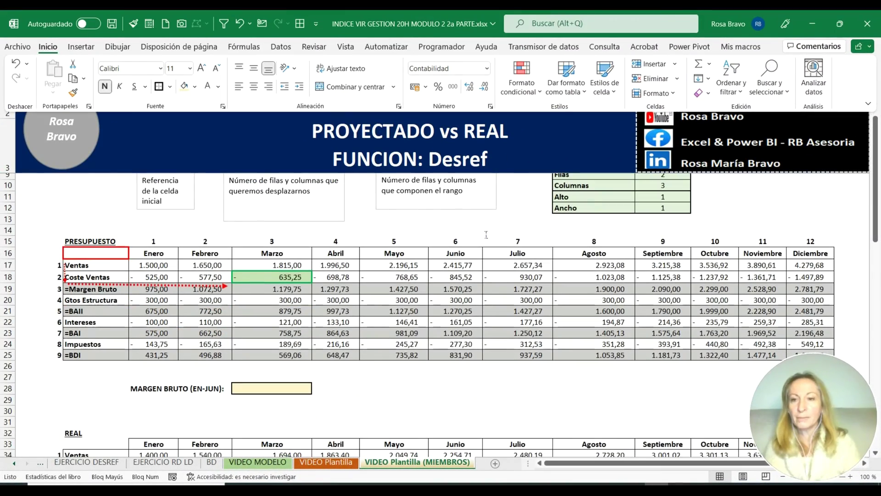
{"action": "left_click", "coordinate": [267, 399]}
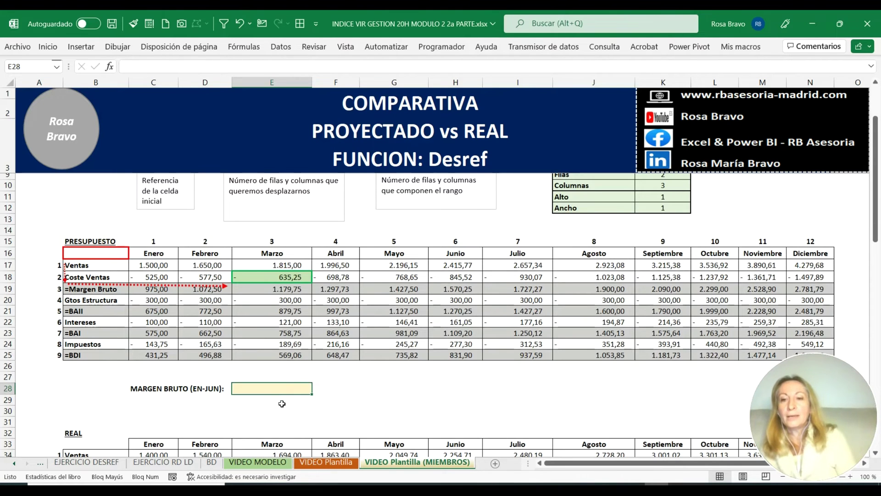
{"action": "scroll", "coordinate": [282, 403], "scroll_direction": "up", "scroll_amount": 1}
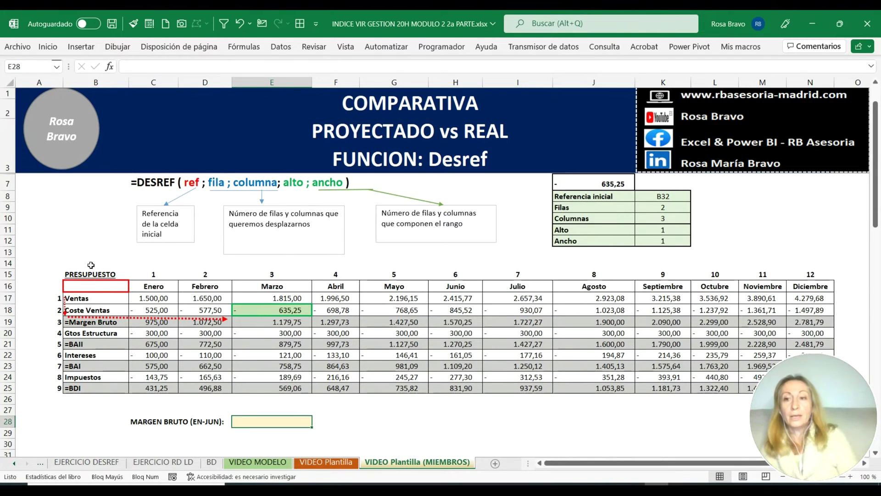
{"action": "left_click", "coordinate": [97, 288]}
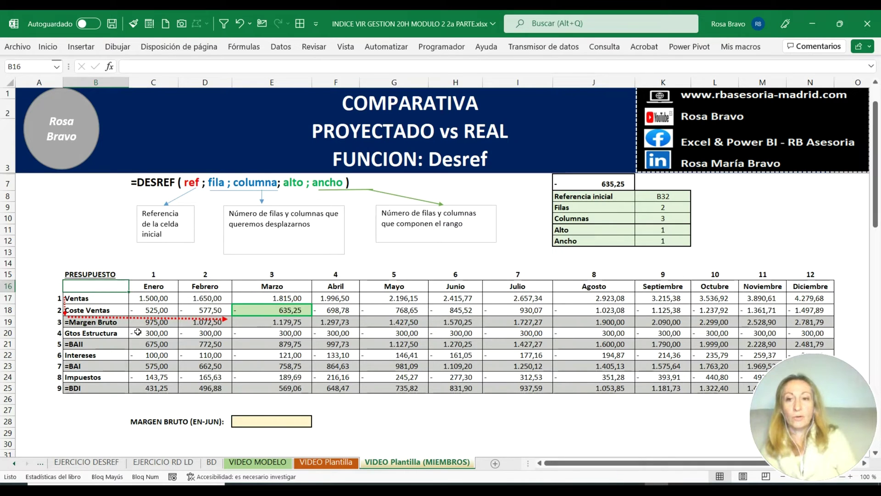
Fill the January–June Margen Bruto cells C19:H19 with orange.
{"action": "left_click_drag", "start_coordinate": [148, 323], "coordinate": [454, 322]}
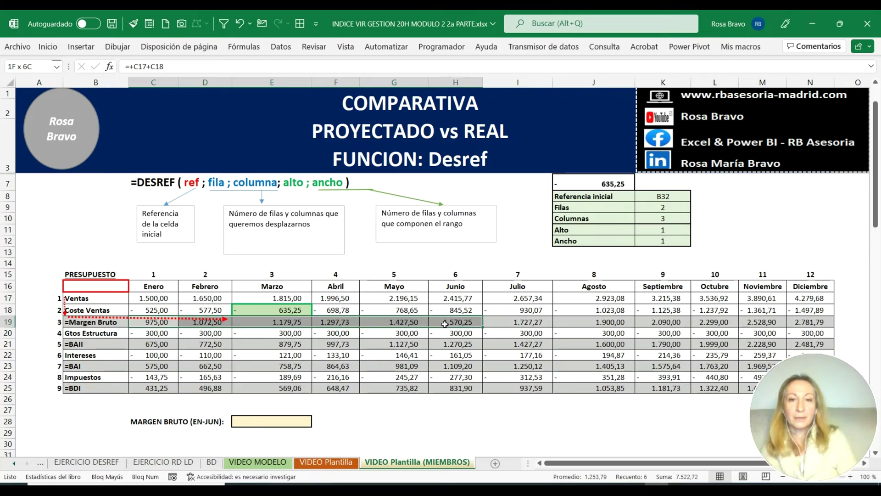
{"action": "left_click", "coordinate": [51, 46]}
{"action": "left_click", "coordinate": [194, 86]}
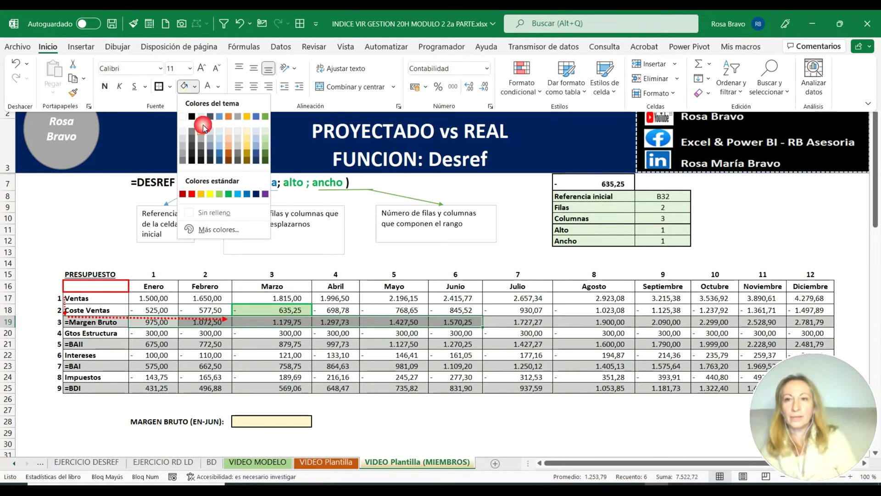
{"action": "left_click", "coordinate": [226, 144]}
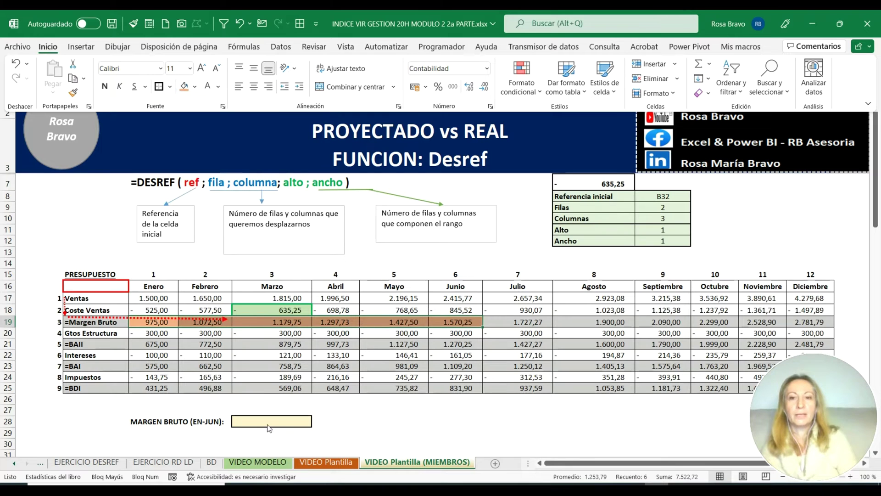
{"action": "left_click", "coordinate": [270, 426]}
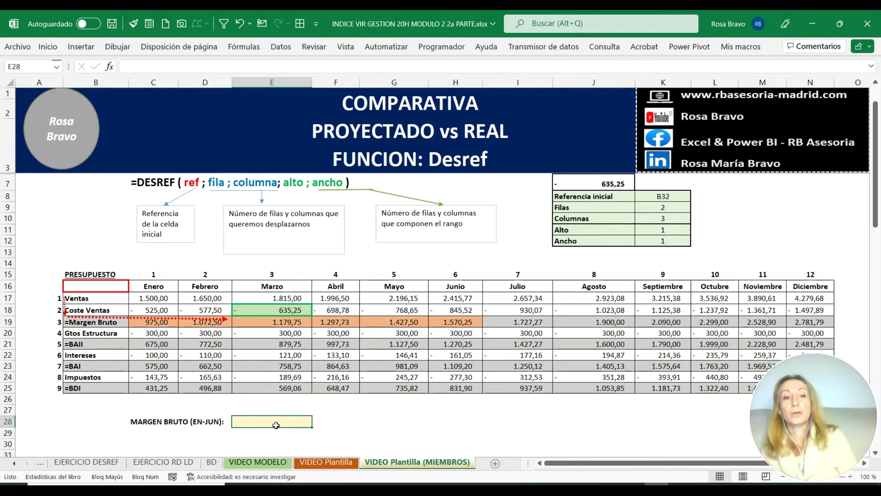
Enter =DESREF(B16;3;1) in E28, returning the January Margen Bruto value 975,00.
{"action": "type", "text": "="}
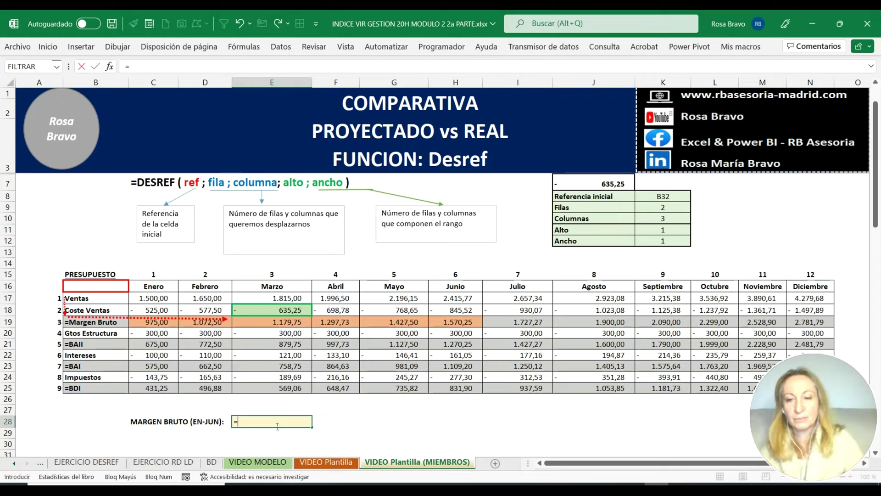
{"action": "type", "text": "DESREF"}
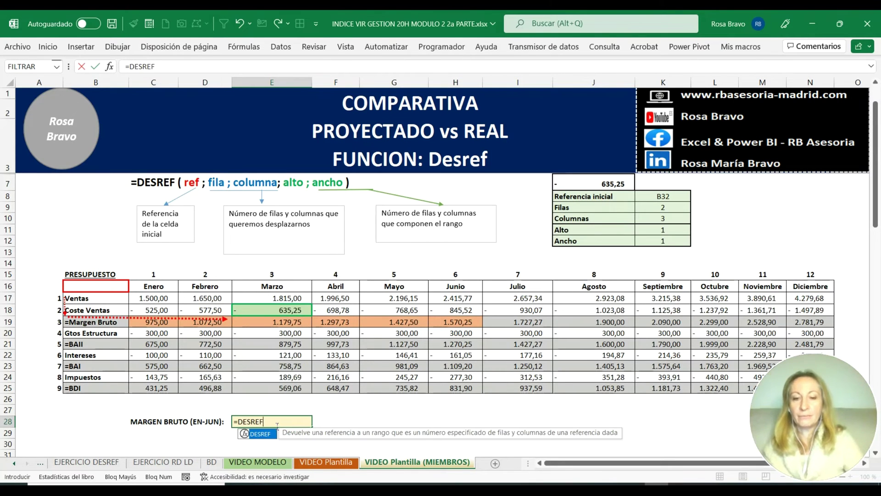
{"action": "type", "text": "("}
{"action": "left_click", "coordinate": [83, 287]}
{"action": "type", "text": ";"}
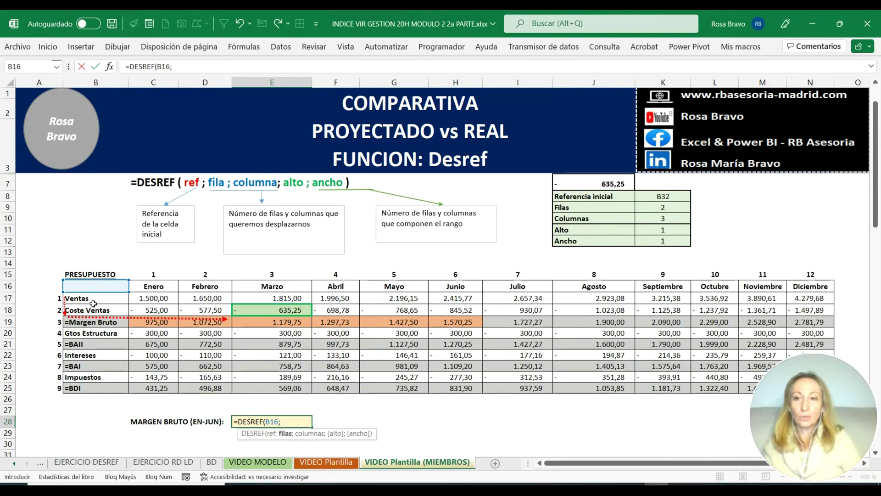
{"action": "type", "text": "3"}
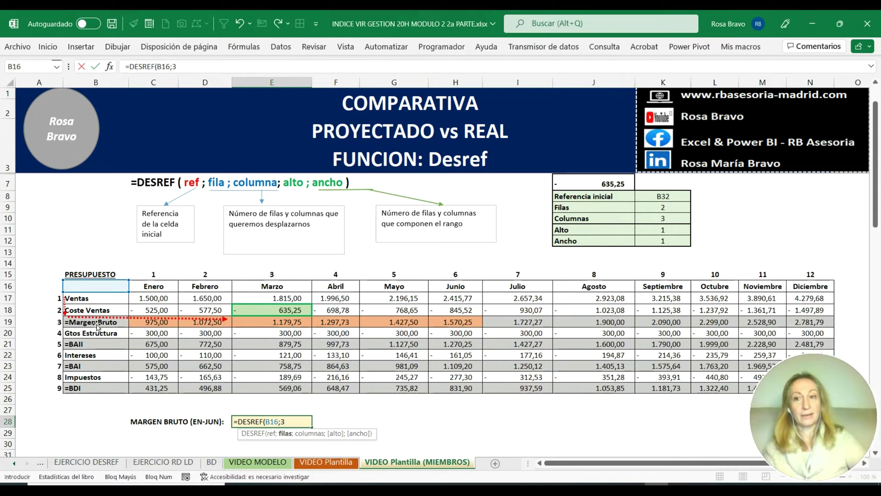
{"action": "type", "text": ";1"}
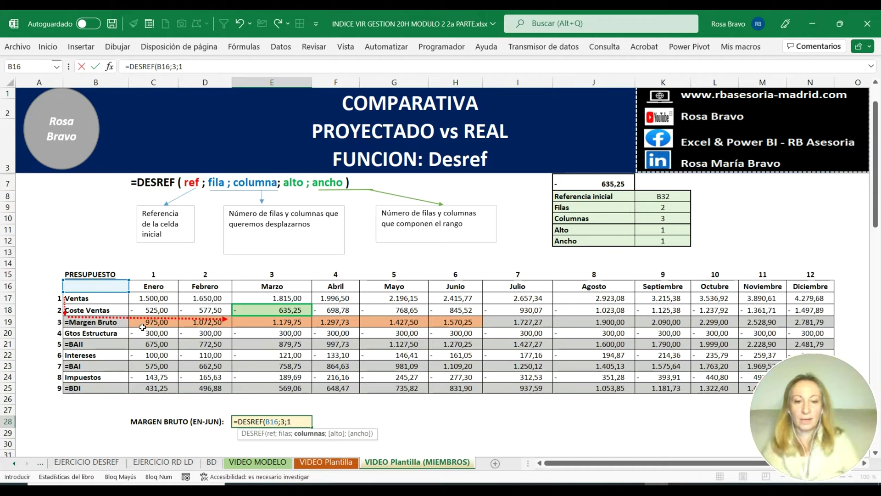
{"action": "key", "text": "Tab"}
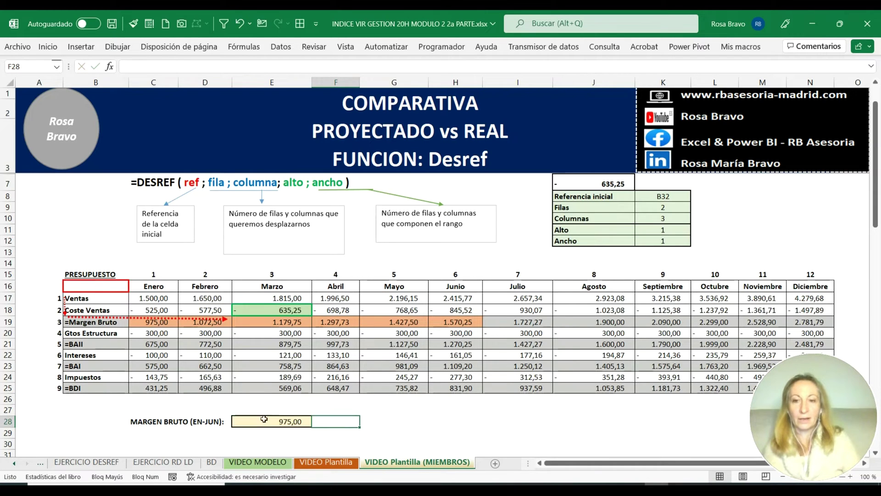
Extend E28 to =DESREF(B16;3;1;1;6), giving a six-cell #¡DESBORDAMIENTO! spill error.
{"action": "left_click", "coordinate": [270, 421]}
{"action": "left_click", "coordinate": [157, 327]}
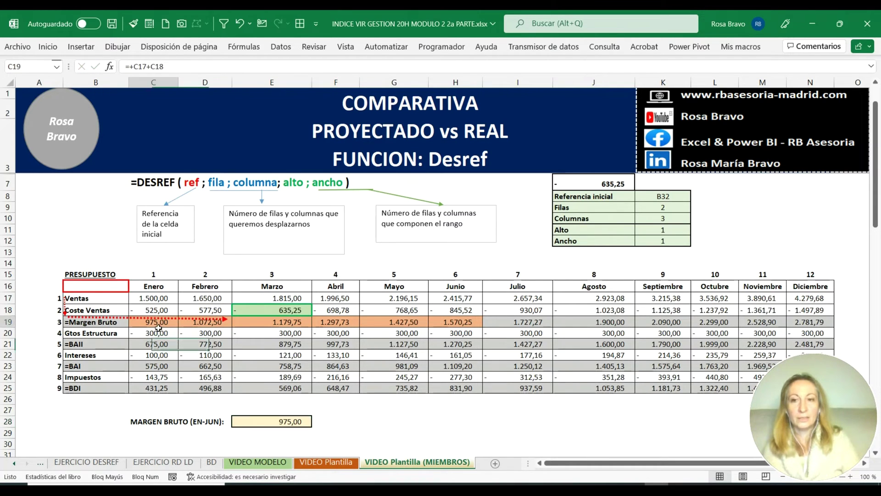
{"action": "left_click", "coordinate": [278, 425]}
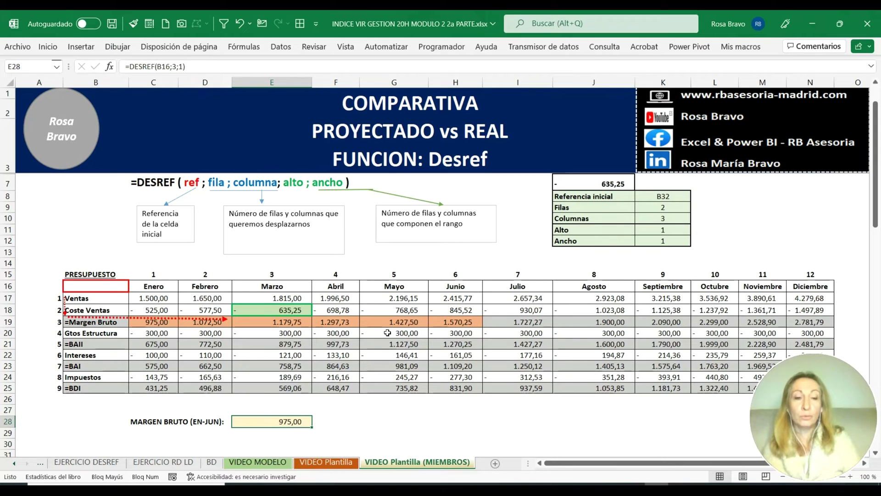
{"action": "left_click", "coordinate": [185, 67]}
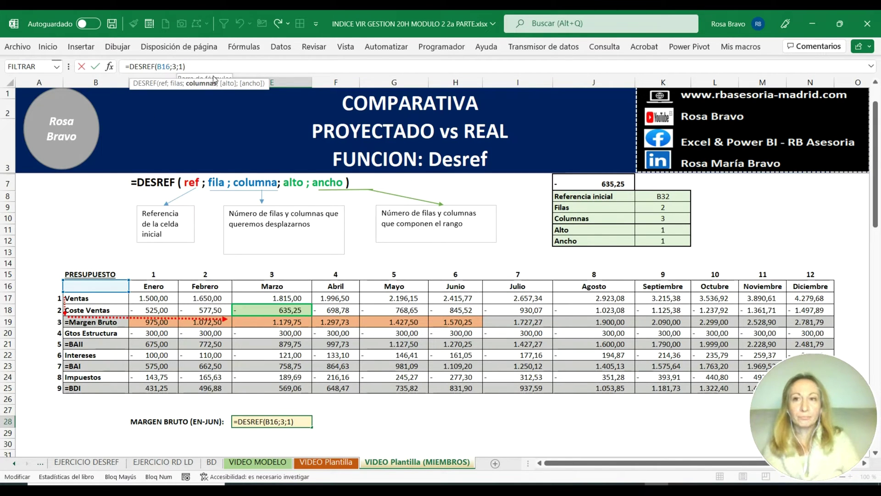
{"action": "type", "text": ";"}
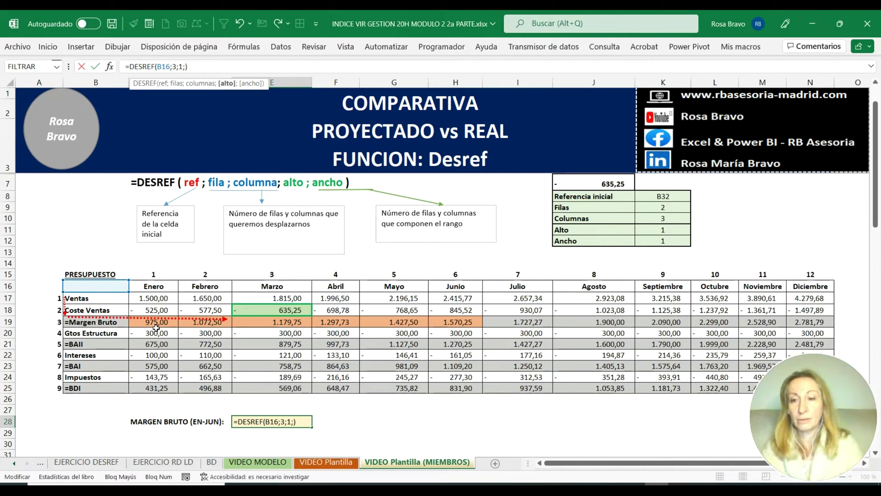
{"action": "type", "text": ";6"}
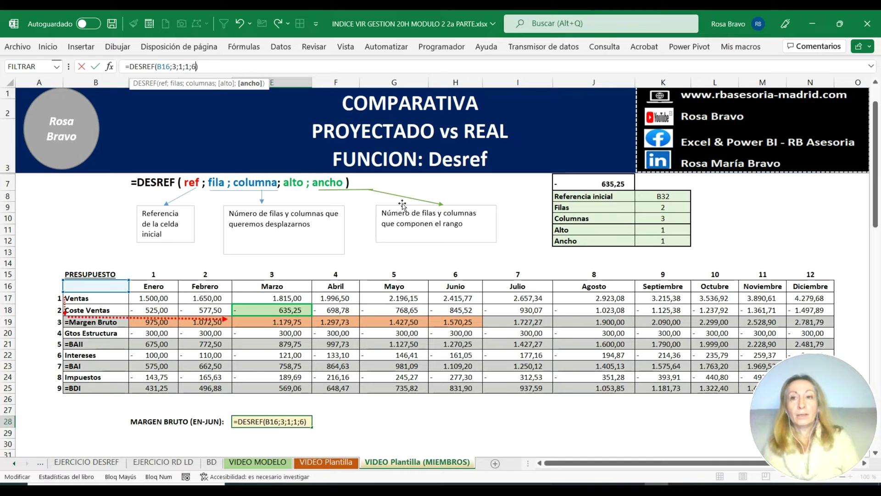
{"action": "key", "text": "Tab"}
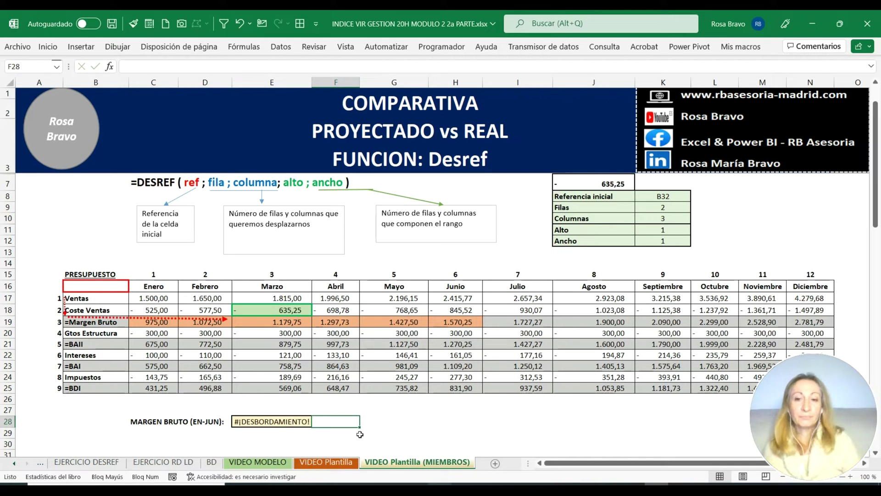
{"action": "left_click", "coordinate": [282, 423]}
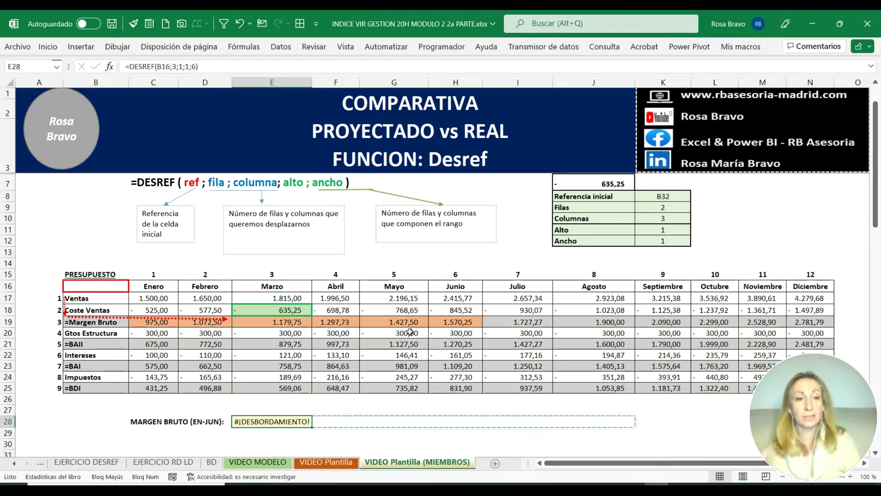
Wrap E28's DESREF in SUMA for 7.522,72 and check it against the C19:H19 sum.
{"action": "left_click", "coordinate": [133, 67]}
{"action": "type", "text": "S"}
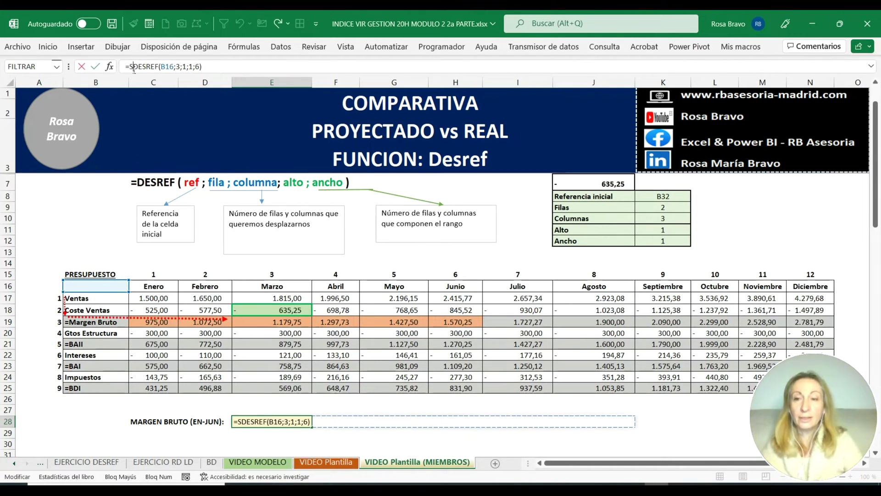
{"action": "type", "text": "UMA"}
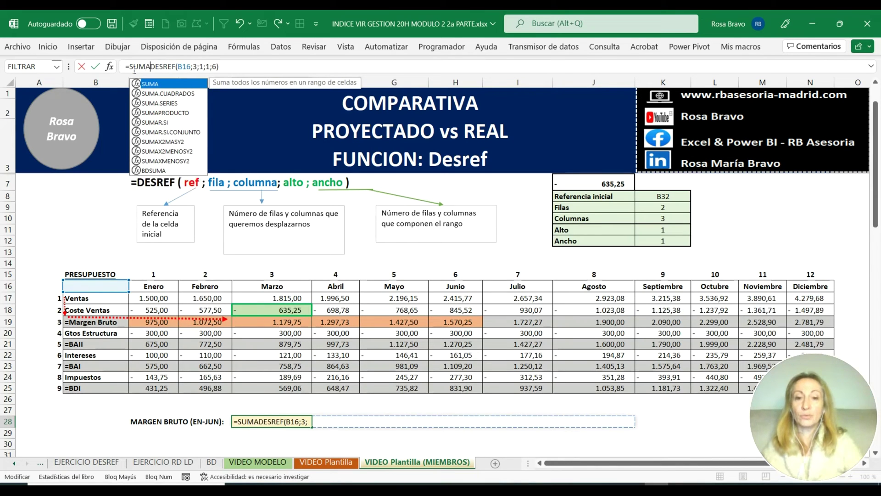
{"action": "type", "text": "("}
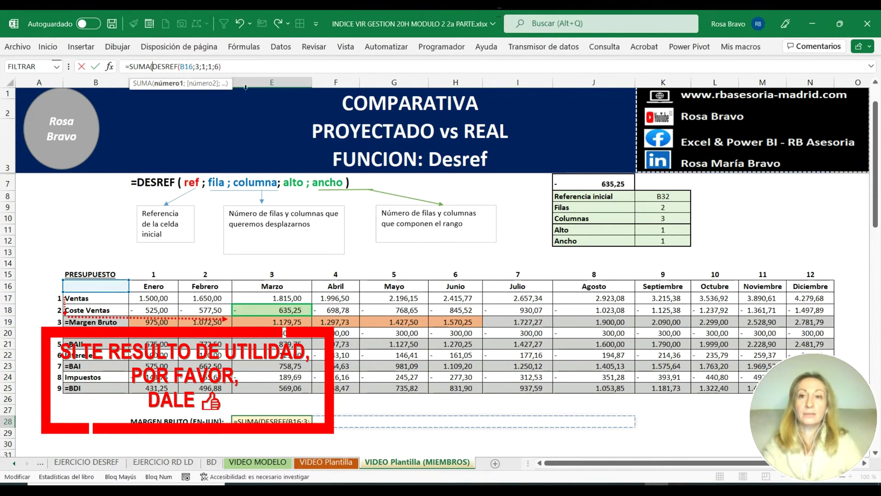
{"action": "left_click", "coordinate": [240, 68]}
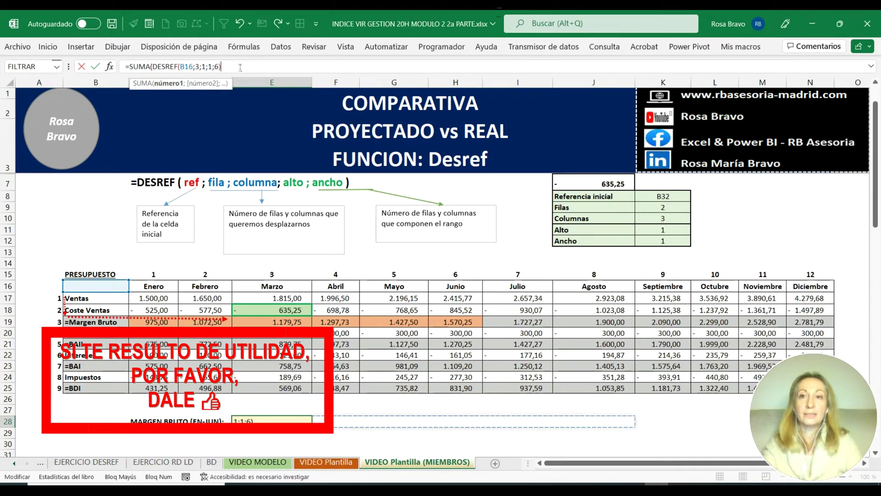
{"action": "type", "text": ")"}
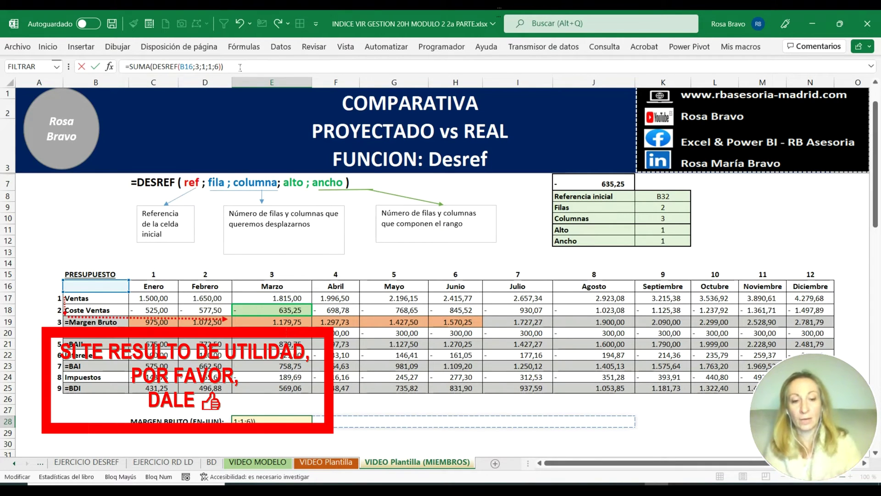
{"action": "key", "text": "ctrl+Return"}
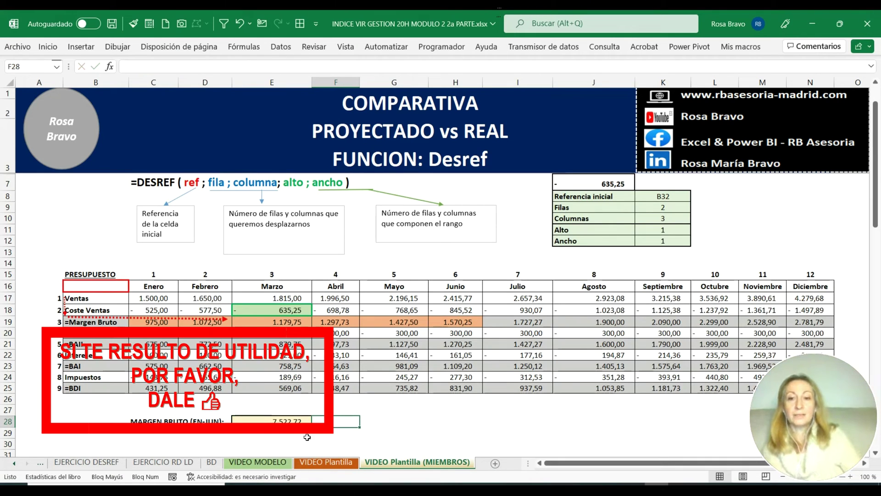
{"action": "left_click", "coordinate": [163, 321]}
{"action": "left_click_drag", "start_coordinate": [467, 330], "coordinate": [463, 323]}
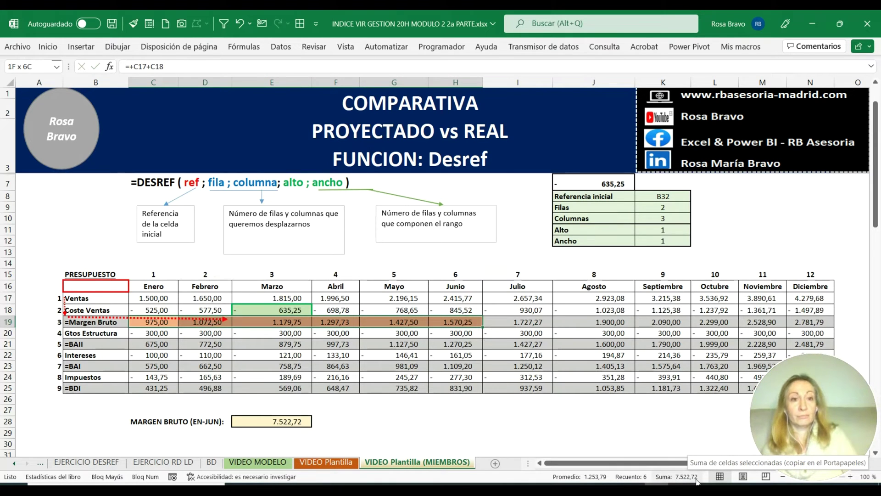
{"action": "left_click", "coordinate": [338, 432]}
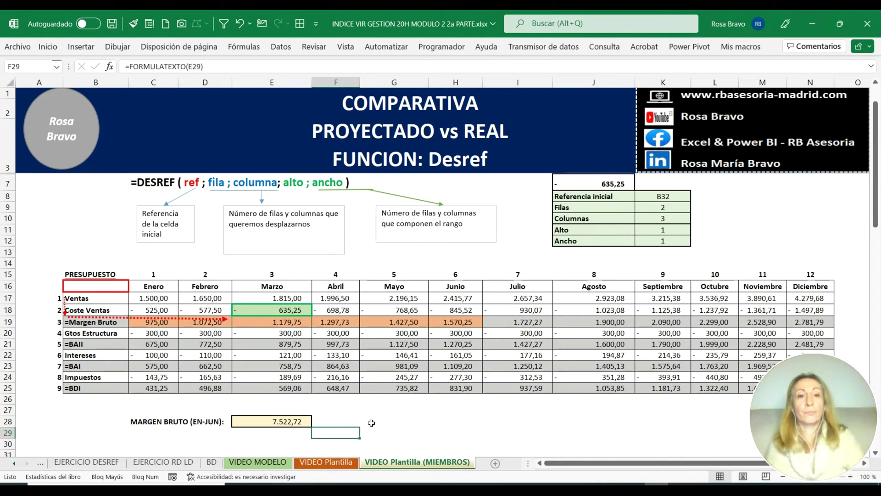
{"action": "left_click", "coordinate": [587, 186]}
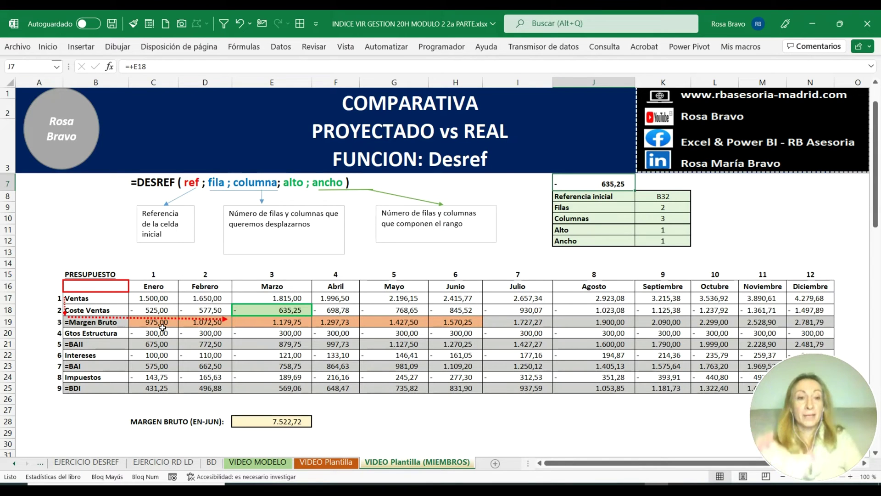
{"action": "left_click", "coordinate": [82, 288]}
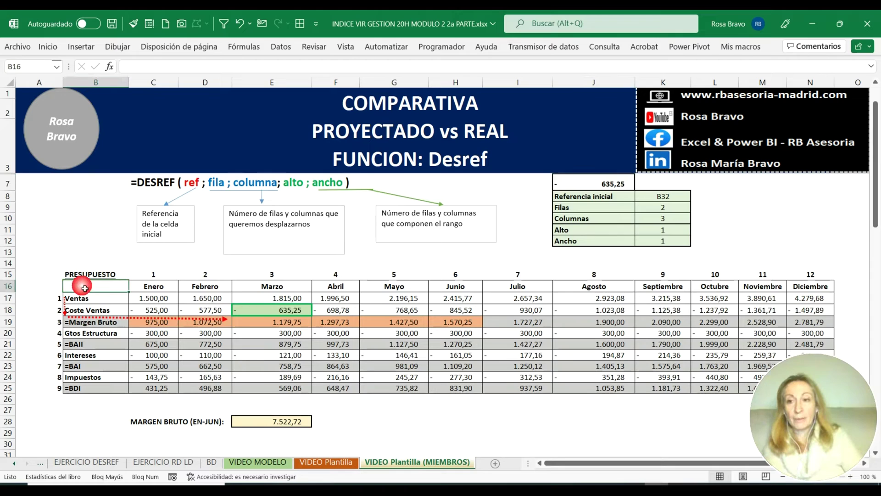
{"action": "left_click", "coordinate": [82, 320]}
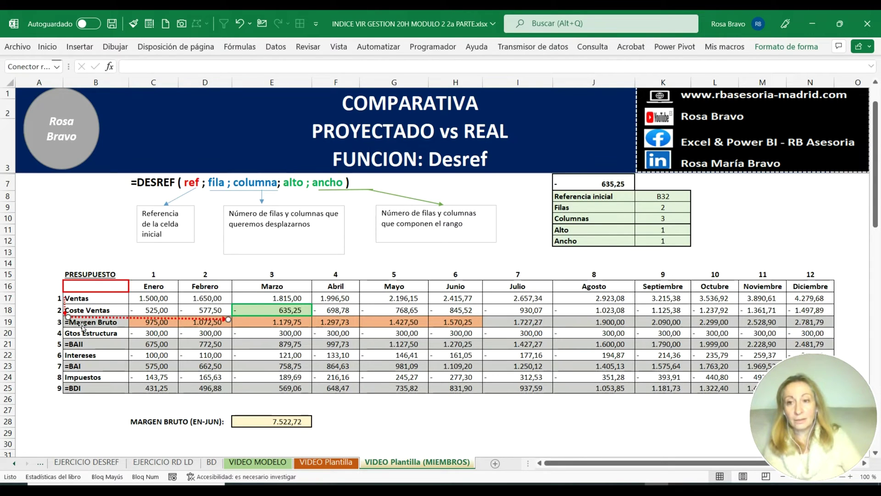
{"action": "left_click", "coordinate": [144, 326]}
{"action": "left_click_drag", "start_coordinate": [145, 325], "coordinate": [451, 327]}
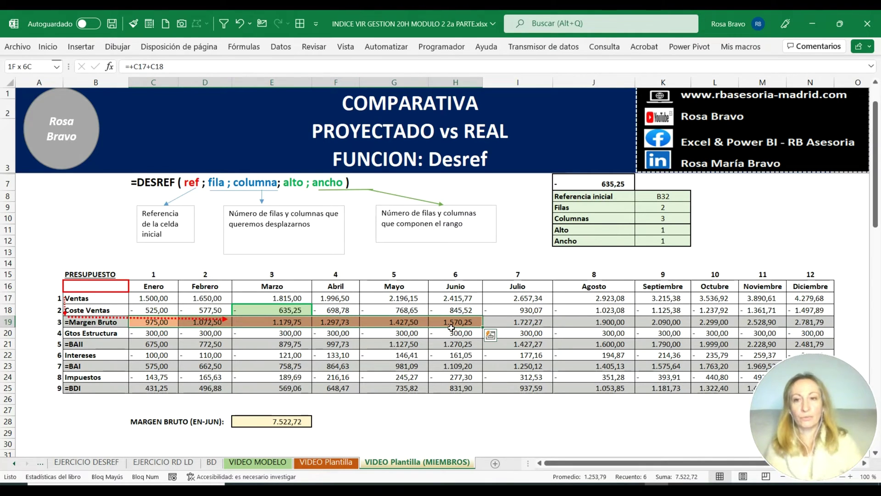
{"action": "scroll", "coordinate": [451, 327], "scroll_direction": "down", "scroll_amount": 2}
Enter =SUMA over C19:H19 in E29, confirming the 7.522,72 January–June total.
{"action": "left_click", "coordinate": [269, 370]}
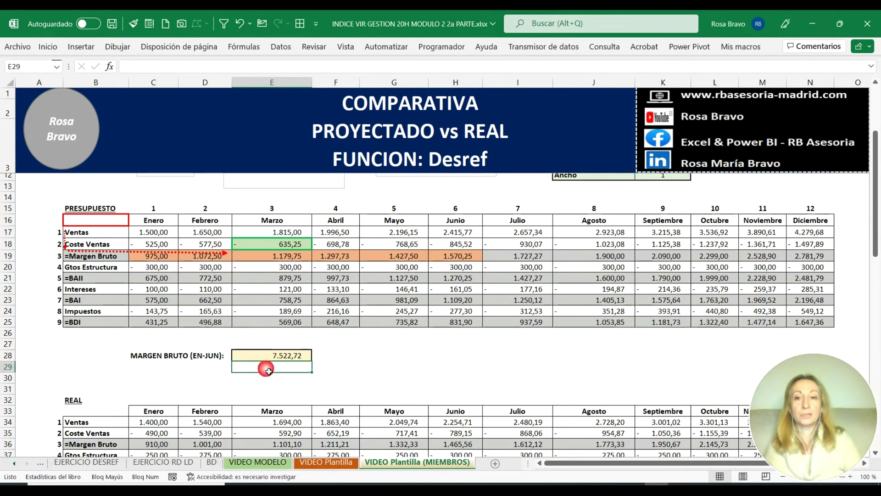
{"action": "type", "text": "=SUMA("}
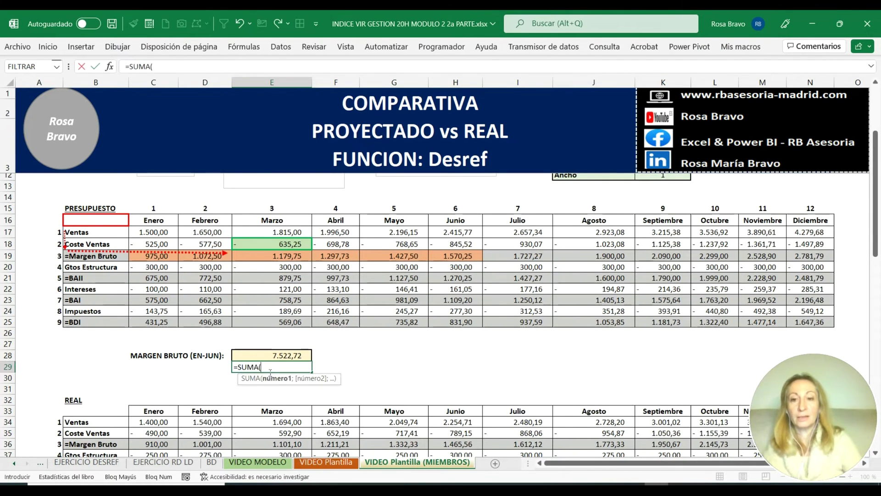
{"action": "left_click_drag", "start_coordinate": [171, 260], "coordinate": [437, 257]}
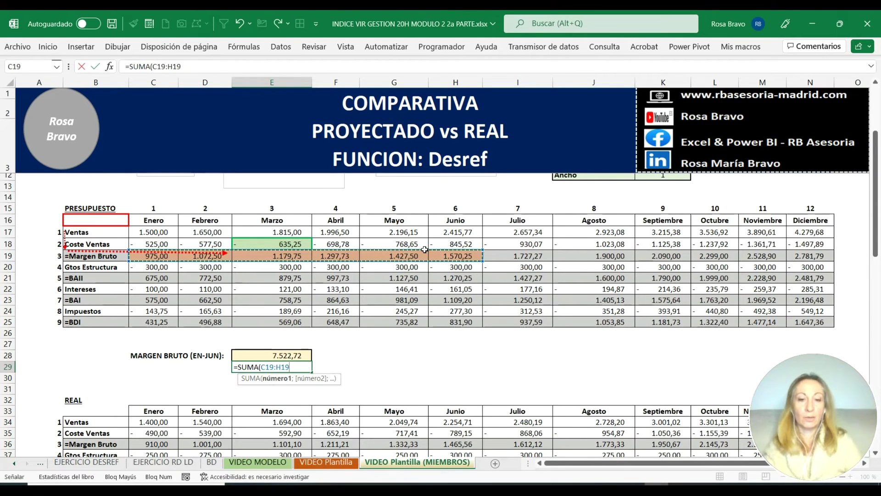
{"action": "key", "text": "Tab"}
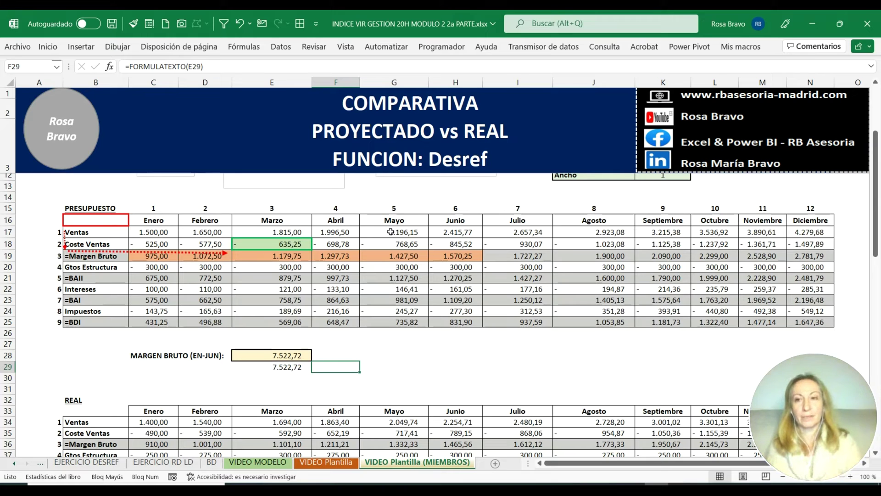
{"action": "left_click", "coordinate": [90, 208]}
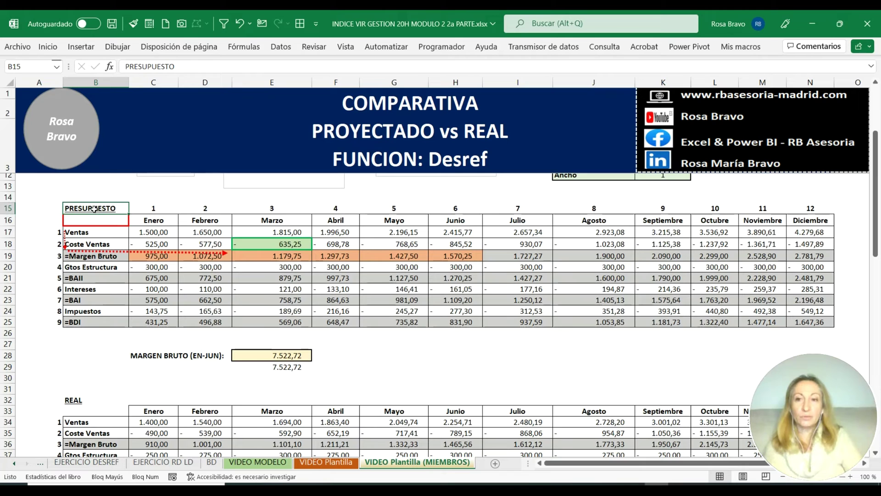
{"action": "mouse_move", "coordinate": [94, 222]}
{"action": "left_mouse_down"}
{"action": "mouse_move", "coordinate": [555, 325]}
{"action": "mouse_move", "coordinate": [832, 326]}
{"action": "left_mouse_up"}
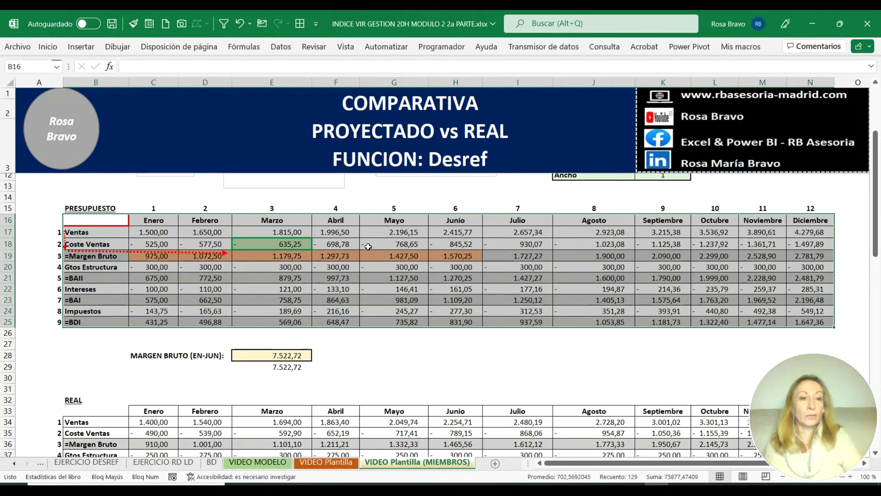
{"action": "scroll", "coordinate": [278, 248], "scroll_direction": "down", "scroll_amount": 2}
{"action": "scroll", "coordinate": [278, 247], "scroll_direction": "down", "scroll_amount": 1}
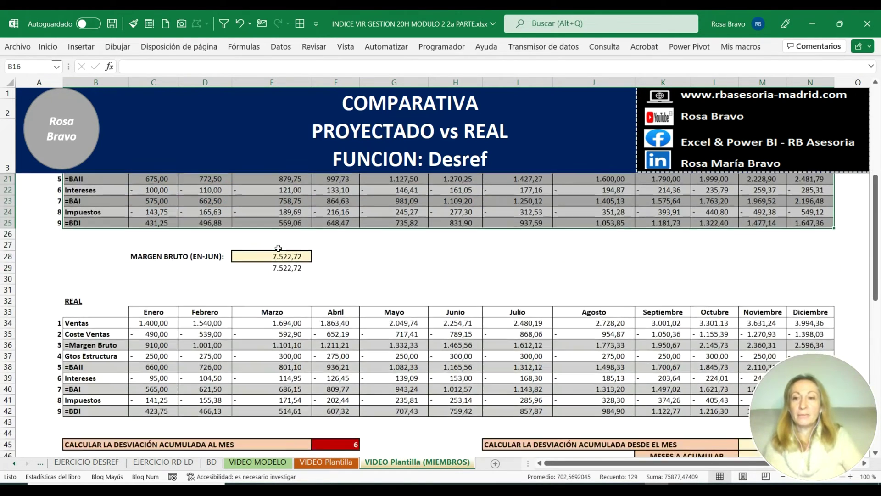
{"action": "scroll", "coordinate": [193, 254], "scroll_direction": "down", "scroll_amount": 2}
{"action": "left_click", "coordinate": [82, 238]}
{"action": "scroll", "coordinate": [95, 247], "scroll_direction": "up", "scroll_amount": 4}
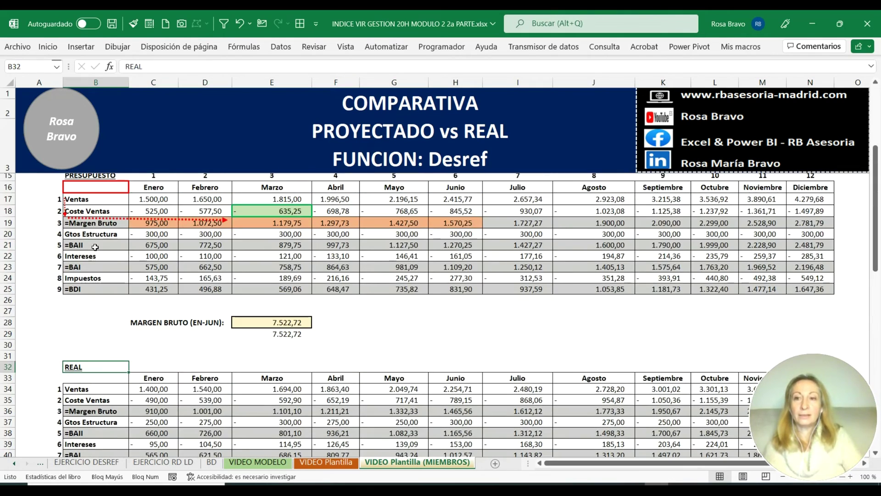
{"action": "scroll", "coordinate": [91, 227], "scroll_direction": "down", "scroll_amount": 1}
{"action": "scroll", "coordinate": [94, 257], "scroll_direction": "down", "scroll_amount": 1}
{"action": "scroll", "coordinate": [100, 301], "scroll_direction": "down", "scroll_amount": 1}
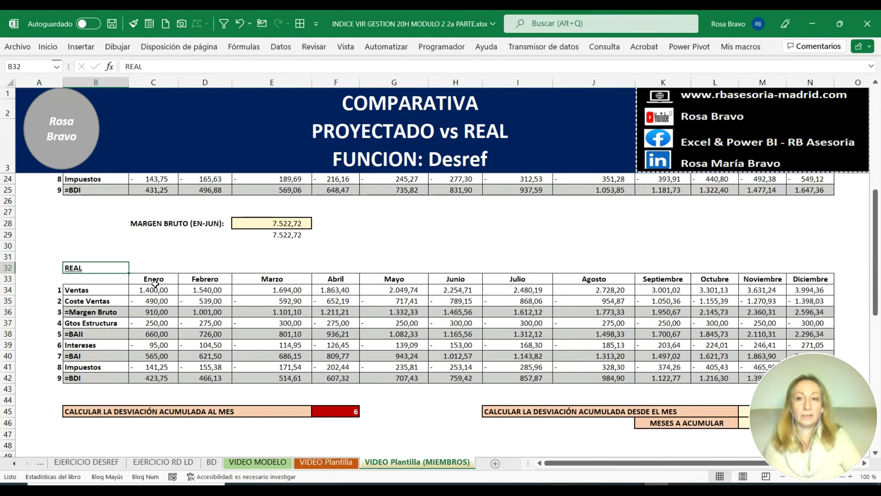
{"action": "mouse_move", "coordinate": [151, 282]}
{"action": "left_mouse_down"}
{"action": "mouse_move", "coordinate": [835, 282]}
{"action": "mouse_move", "coordinate": [681, 286]}
{"action": "left_mouse_up"}
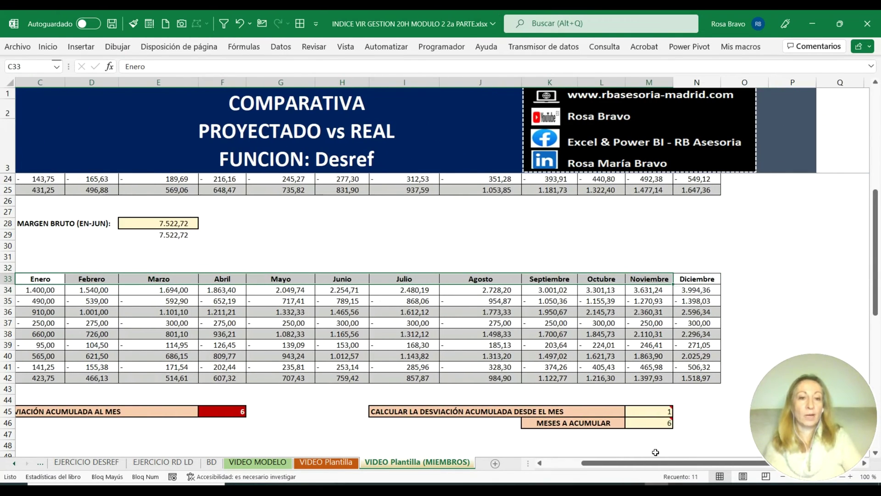
{"action": "scroll", "coordinate": [651, 466], "scroll_direction": "left", "scroll_amount": 3}
{"action": "left_click", "coordinate": [99, 292]}
{"action": "left_click", "coordinate": [87, 303]}
{"action": "left_click", "coordinate": [89, 314]}
{"action": "left_click", "coordinate": [81, 325]}
{"action": "left_click", "coordinate": [79, 335]}
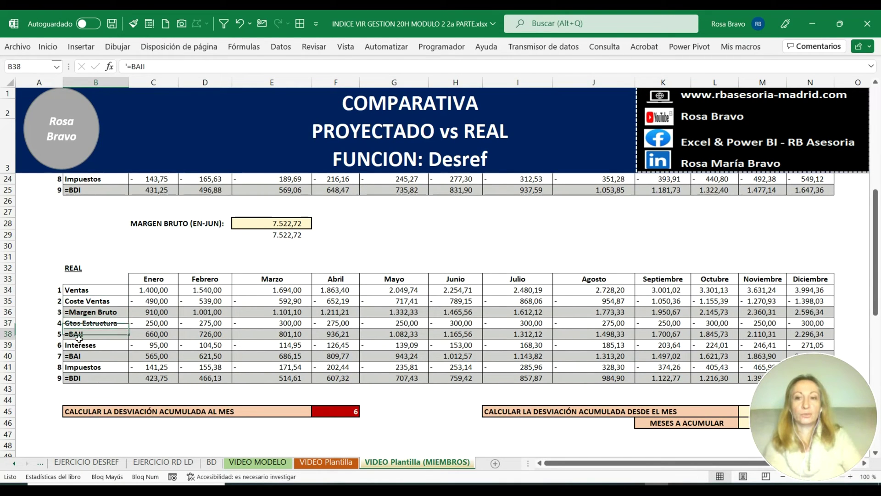
{"action": "left_click", "coordinate": [87, 347]}
{"action": "left_click", "coordinate": [81, 358]}
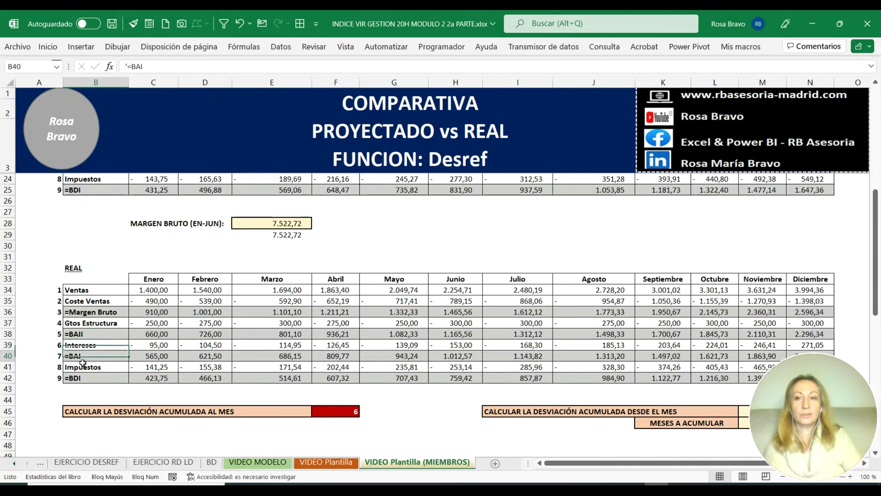
{"action": "scroll", "coordinate": [85, 374], "scroll_direction": "down", "scroll_amount": 2}
{"action": "left_click", "coordinate": [85, 300]}
{"action": "left_click", "coordinate": [85, 312]}
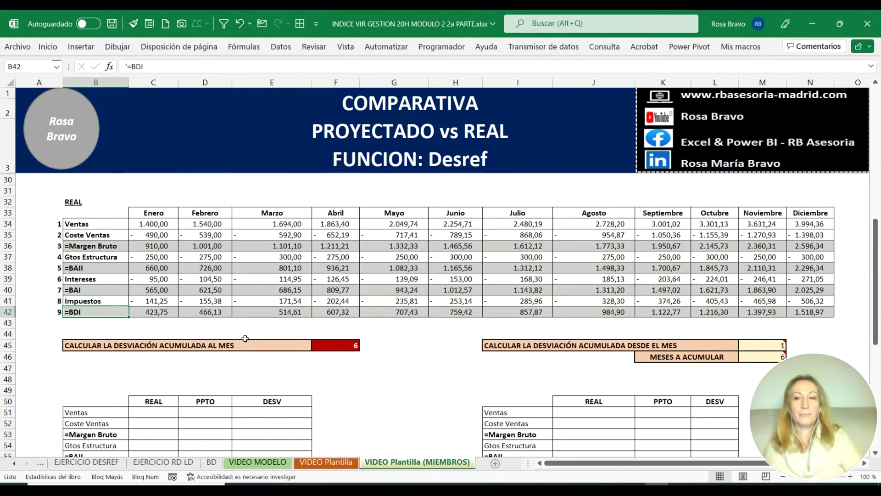
{"action": "scroll", "coordinate": [244, 338], "scroll_direction": "down", "scroll_amount": 3}
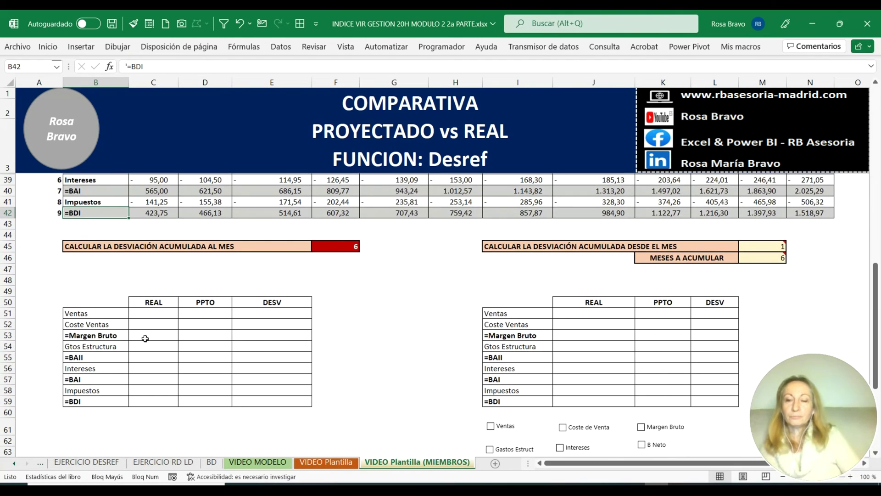
{"action": "mouse_move", "coordinate": [95, 307]}
{"action": "left_mouse_down"}
{"action": "mouse_move", "coordinate": [264, 396]}
{"action": "mouse_move", "coordinate": [253, 400]}
{"action": "left_mouse_up"}
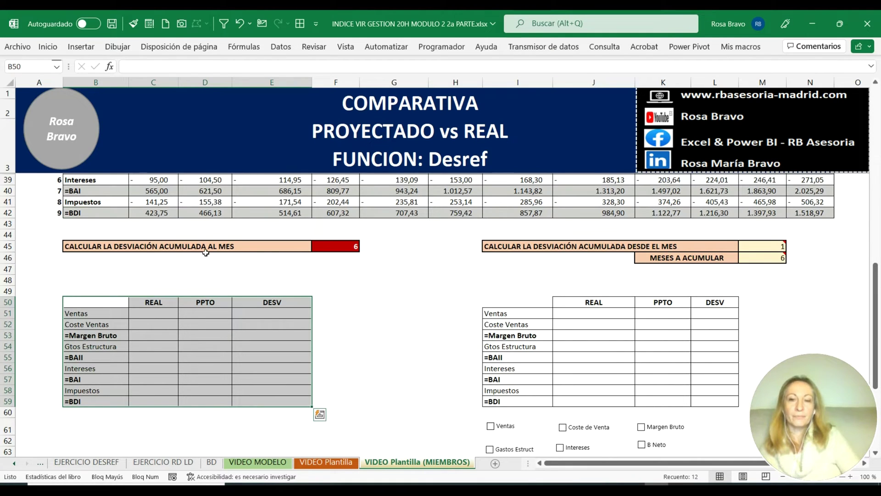
Pick month 3 in F45 and look over the empty REAL, PPTO and DESV columns.
{"action": "left_click", "coordinate": [332, 252]}
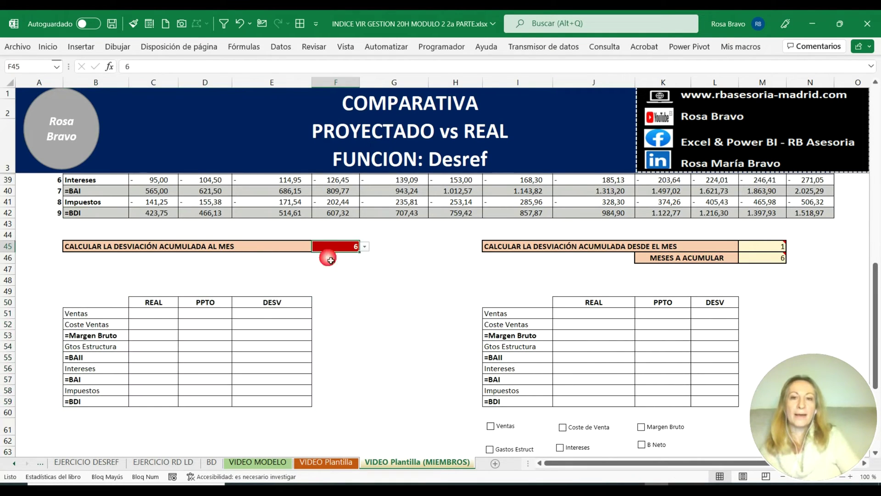
{"action": "left_click", "coordinate": [364, 247]}
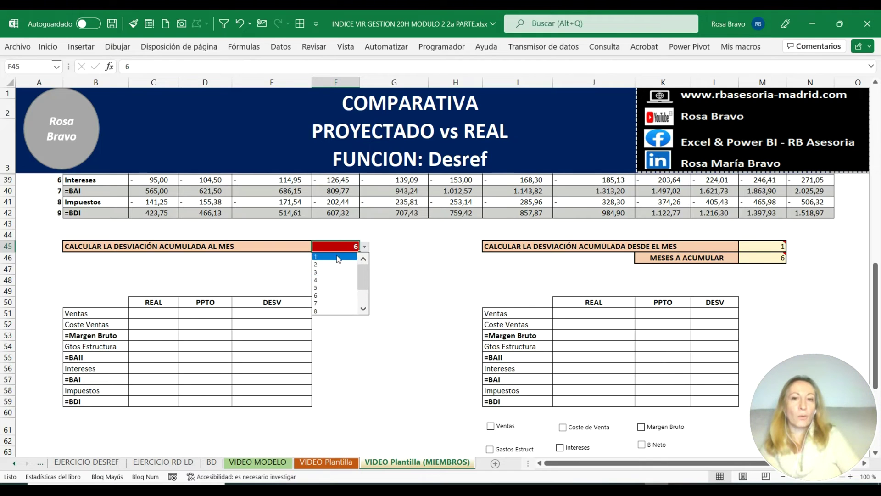
{"action": "left_click_drag", "start_coordinate": [364, 276], "coordinate": [365, 298]}
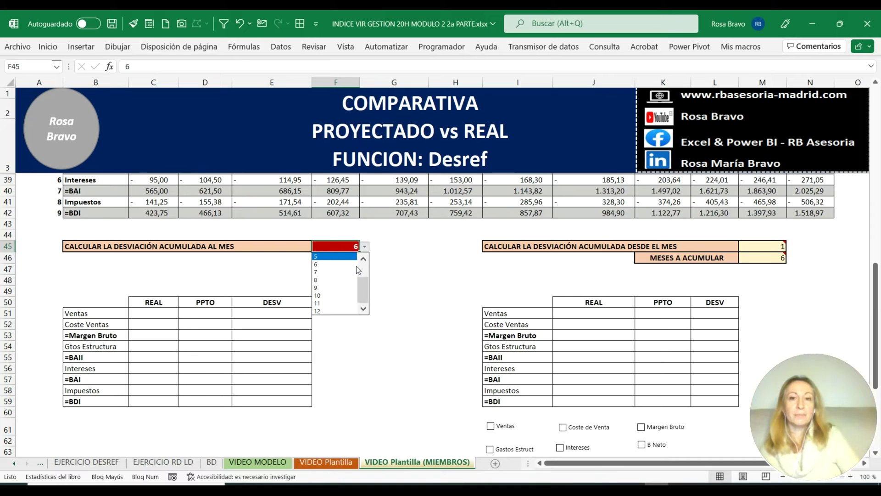
{"action": "left_click_drag", "start_coordinate": [364, 289], "coordinate": [366, 265]}
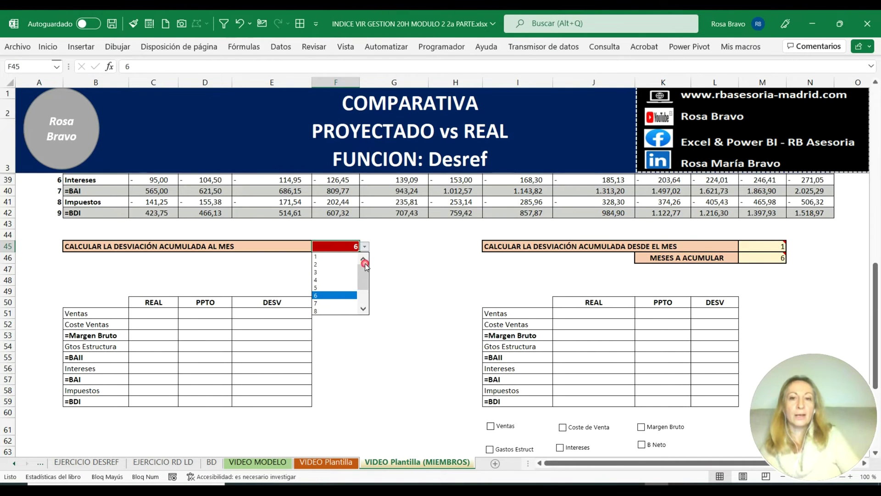
{"action": "left_click", "coordinate": [321, 272]}
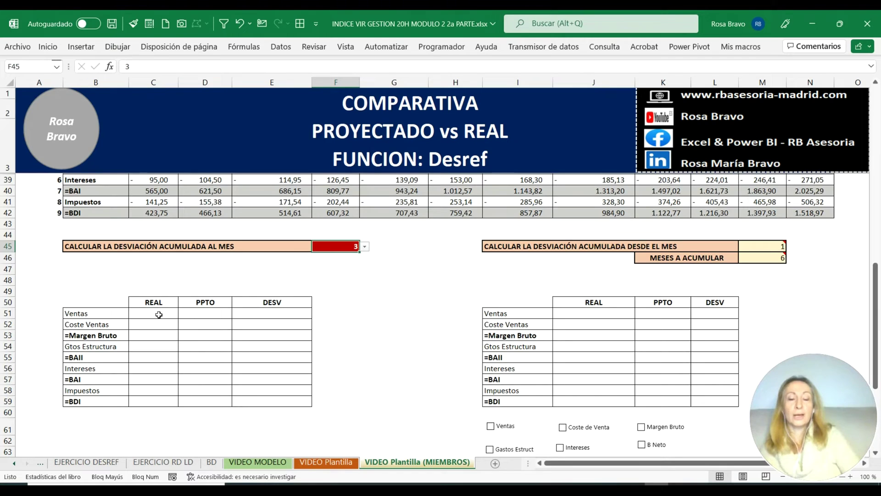
{"action": "left_click_drag", "start_coordinate": [154, 317], "coordinate": [154, 400]}
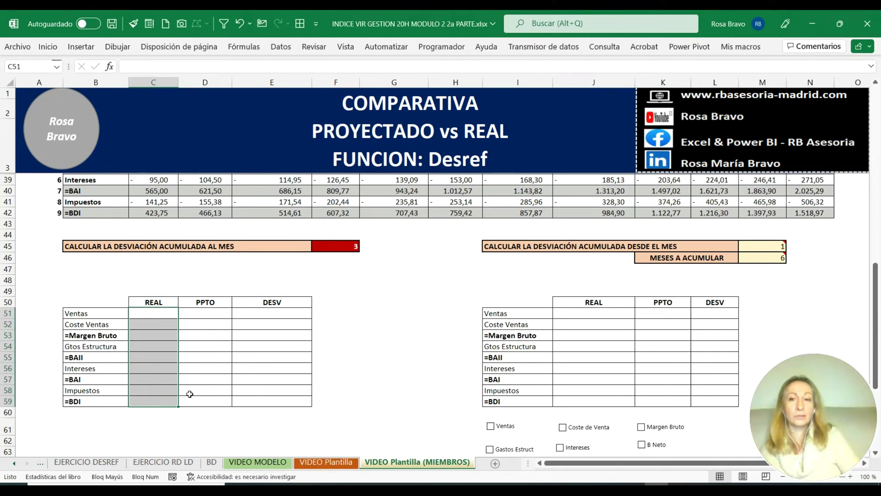
{"action": "left_click_drag", "start_coordinate": [220, 313], "coordinate": [229, 405]}
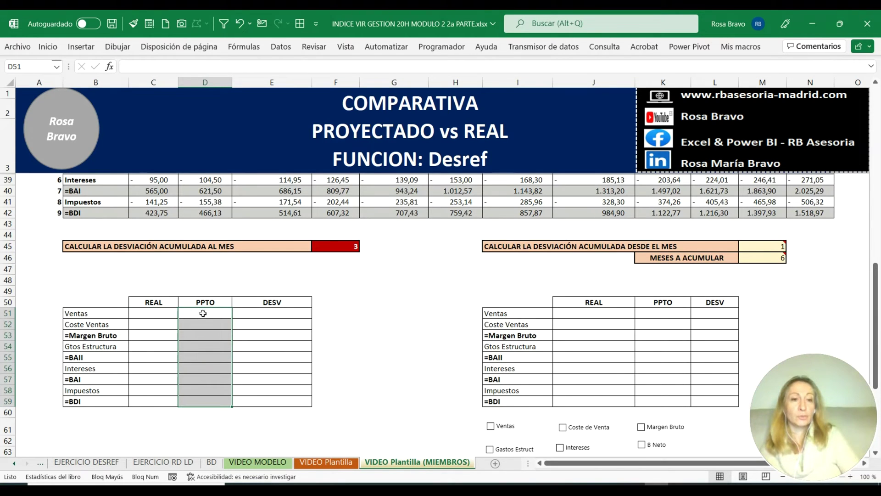
{"action": "left_click_drag", "start_coordinate": [273, 314], "coordinate": [279, 390]}
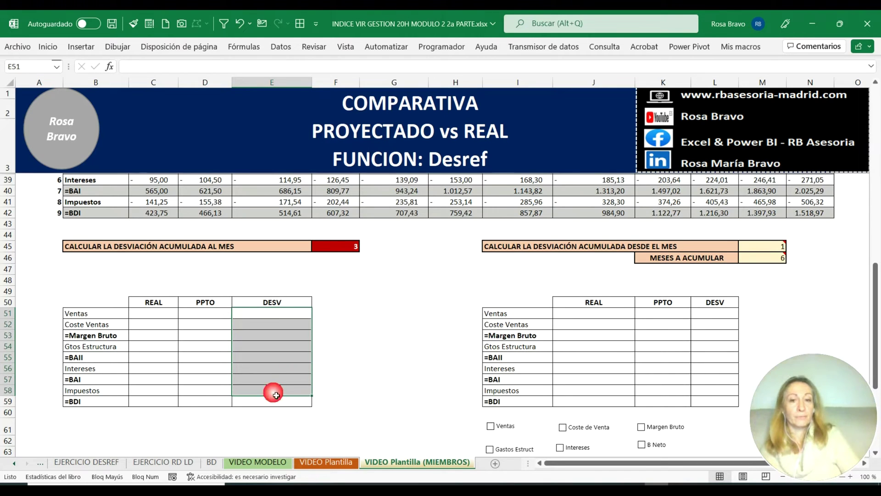
{"action": "left_click", "coordinate": [168, 317]}
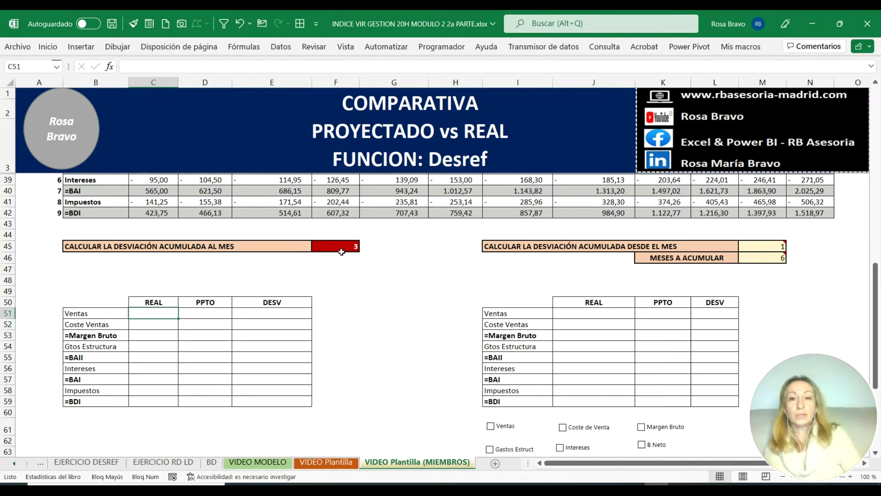
Switch F45 to month 6 and back to 3, then select REAL Ventas cell C51.
{"action": "left_click", "coordinate": [356, 247]}
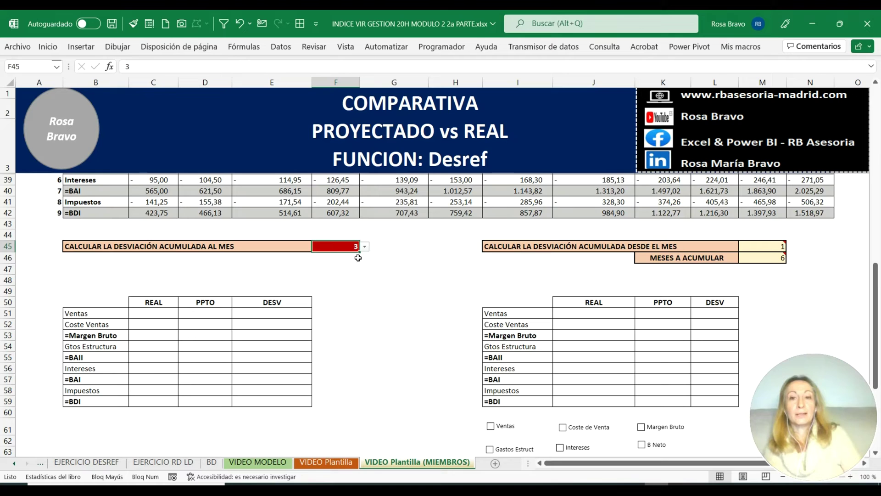
{"action": "left_click", "coordinate": [365, 247]}
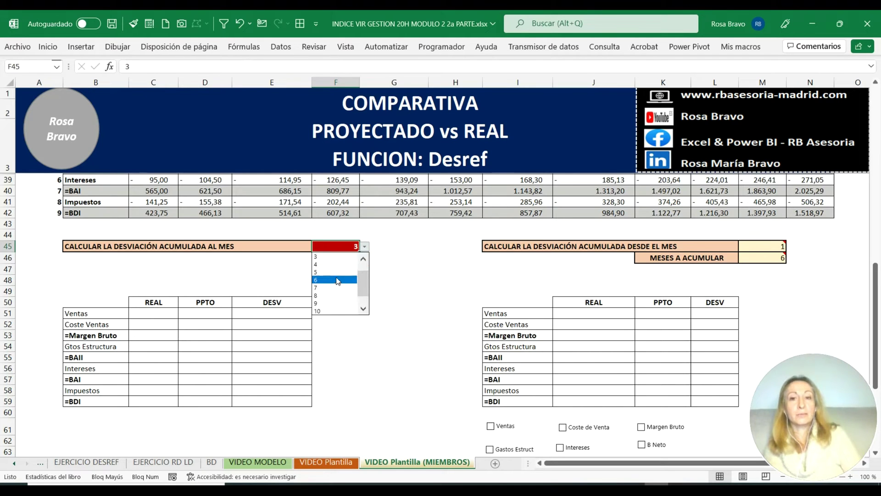
{"action": "left_click", "coordinate": [340, 279]}
{"action": "left_click", "coordinate": [365, 248]}
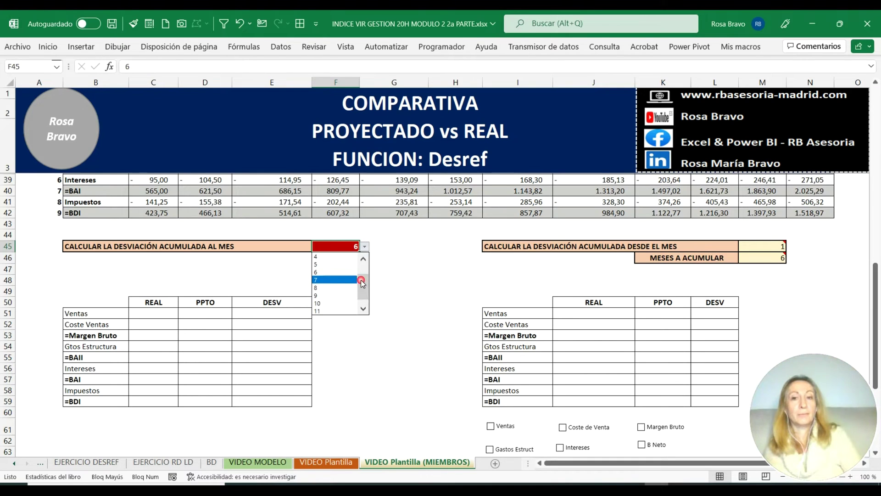
{"action": "scroll", "coordinate": [344, 275], "scroll_direction": "up", "scroll_amount": 3}
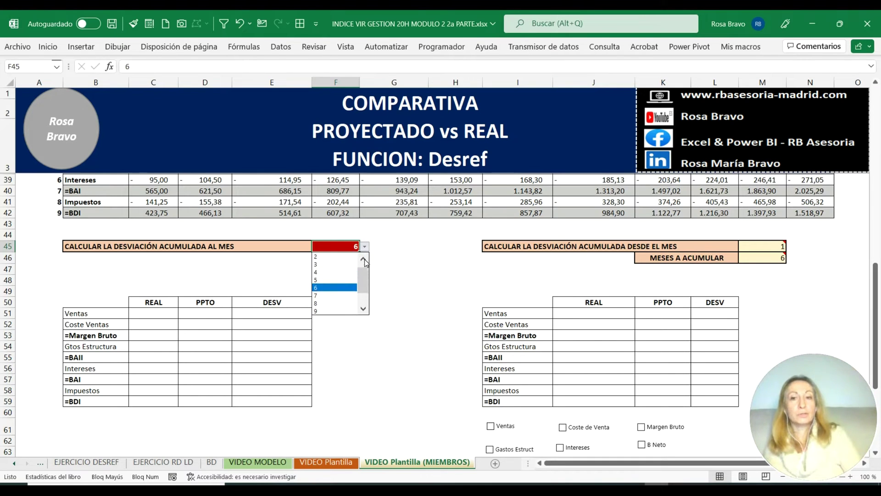
{"action": "left_click", "coordinate": [340, 265]}
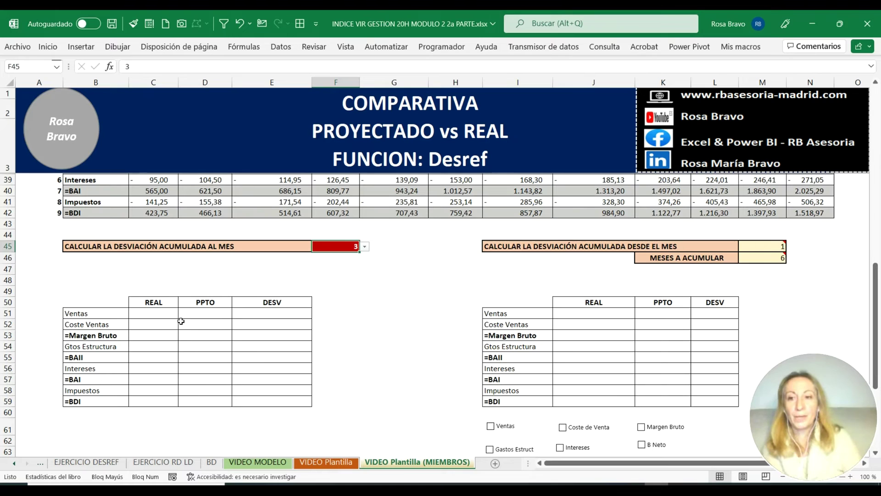
{"action": "left_click", "coordinate": [166, 314]}
{"action": "scroll", "coordinate": [170, 314], "scroll_direction": "up", "scroll_amount": 1}
{"action": "scroll", "coordinate": [174, 315], "scroll_direction": "up", "scroll_amount": 3}
{"action": "scroll", "coordinate": [178, 316], "scroll_direction": "up", "scroll_amount": 3}
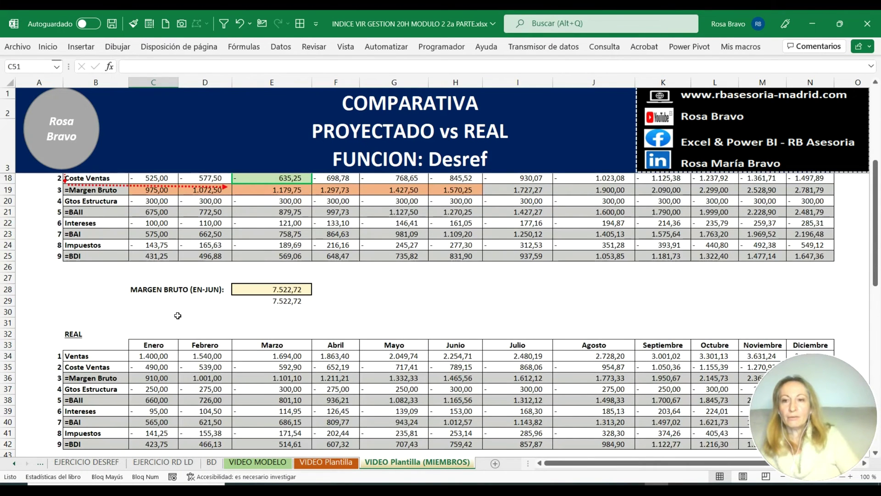
Begin a DESREF formula in C51 anchored on B33.
{"action": "scroll", "coordinate": [178, 316], "scroll_direction": "down", "scroll_amount": 2}
{"action": "scroll", "coordinate": [172, 322], "scroll_direction": "down", "scroll_amount": 1}
{"action": "scroll", "coordinate": [168, 330], "scroll_direction": "down", "scroll_amount": 1}
{"action": "scroll", "coordinate": [164, 340], "scroll_direction": "down", "scroll_amount": 1}
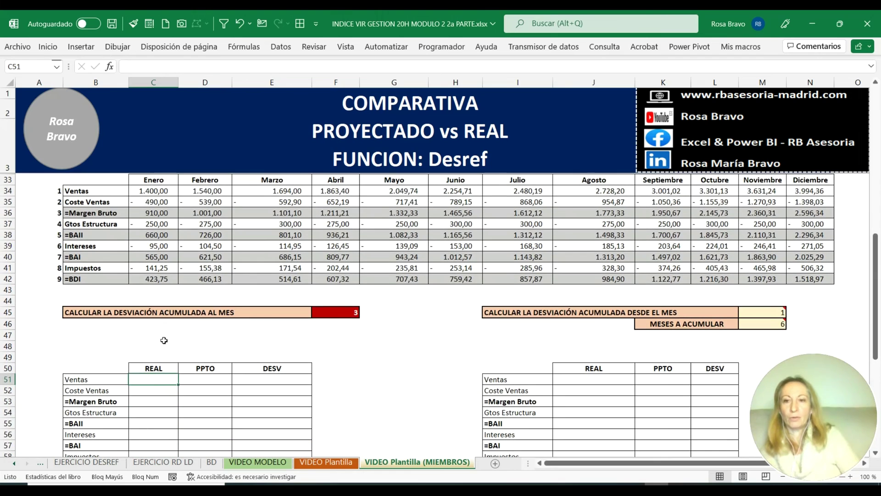
{"action": "type", "text": "=DES"}
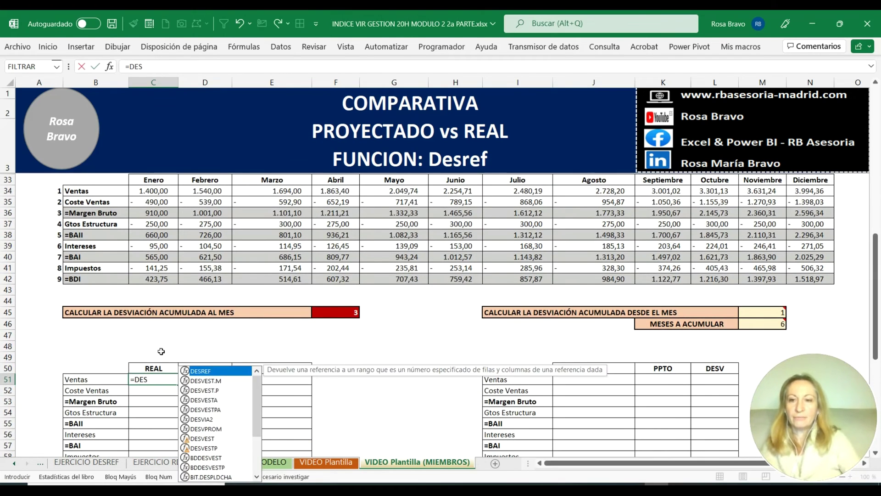
{"action": "type", "text": "REF"}
{"action": "key", "text": "Tab"}
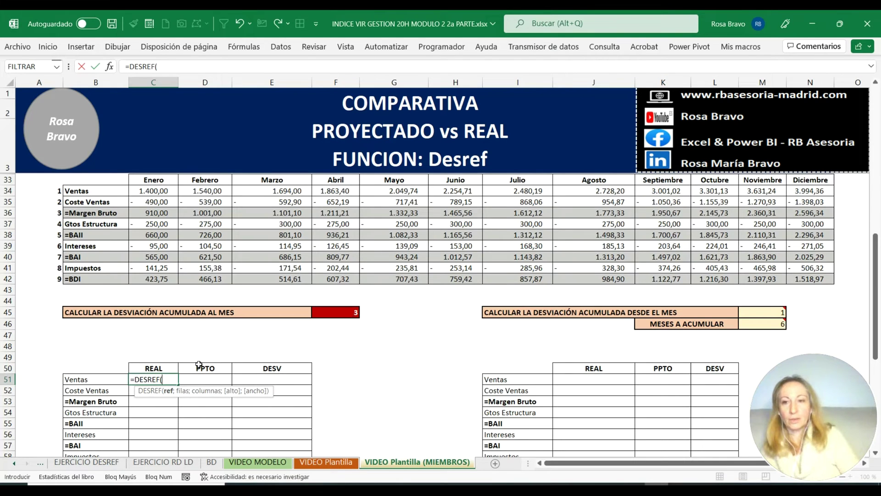
{"action": "left_click", "coordinate": [93, 183]}
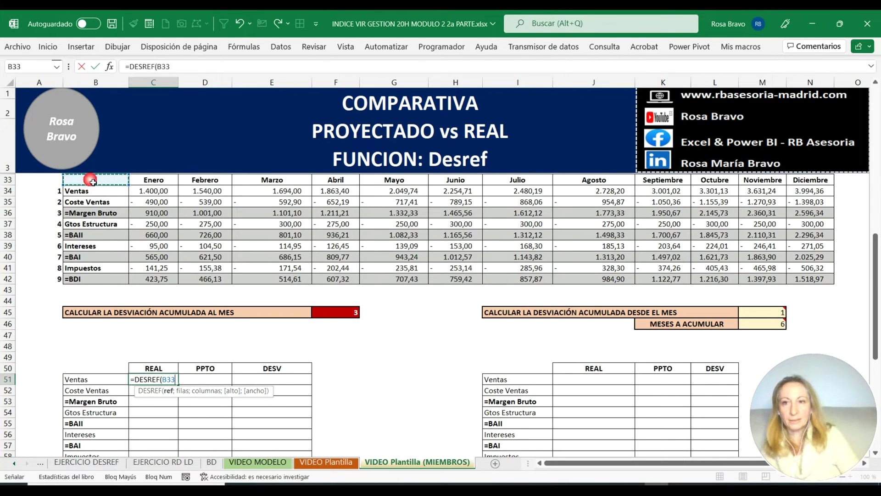
Complete it as =DESREF(B33;1;1;1;F45), taking the width from month cell F45.
{"action": "scroll", "coordinate": [93, 183], "scroll_direction": "up", "scroll_amount": 1}
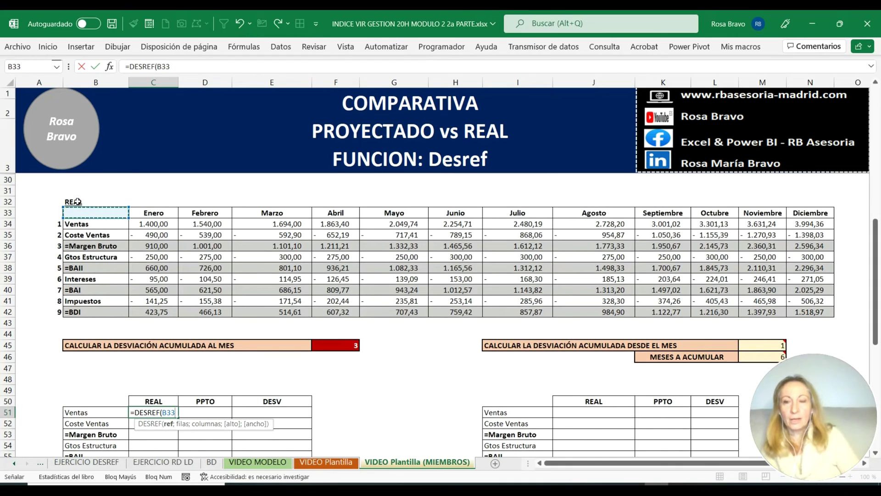
{"action": "scroll", "coordinate": [93, 183], "scroll_direction": "down", "scroll_amount": 1}
{"action": "scroll", "coordinate": [78, 202], "scroll_direction": "down", "scroll_amount": 1}
{"action": "type", "text": ";"}
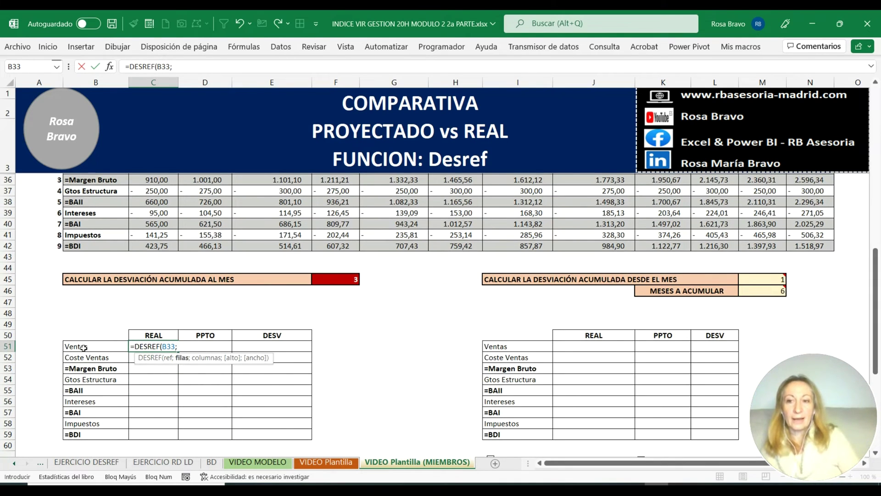
{"action": "scroll", "coordinate": [98, 349], "scroll_direction": "up", "scroll_amount": 2}
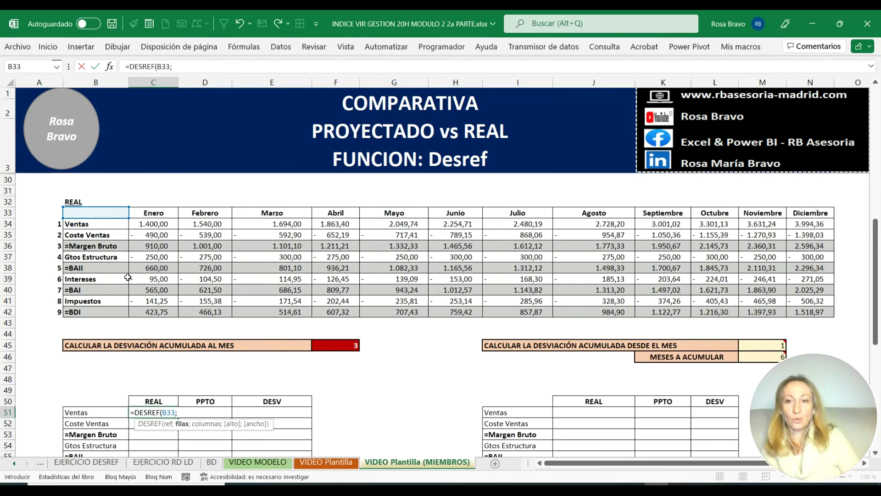
{"action": "scroll", "coordinate": [127, 278], "scroll_direction": "down", "scroll_amount": 1}
{"action": "type", "text": "1;1"}
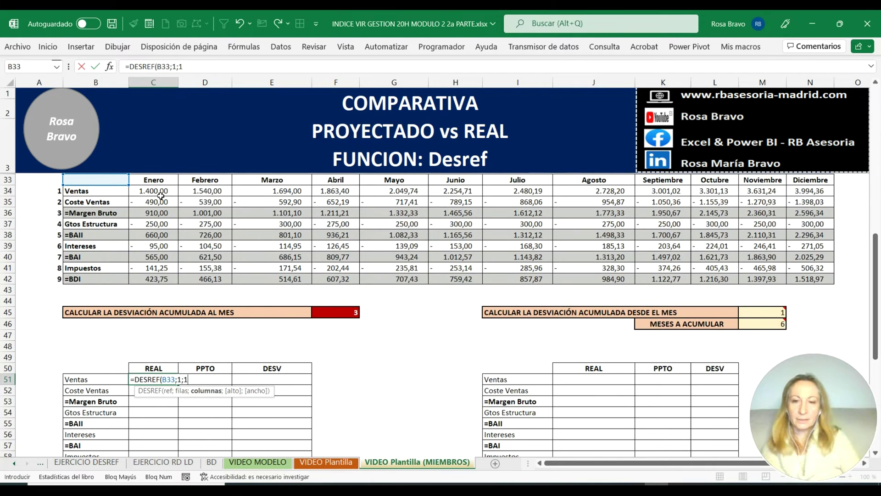
{"action": "type", "text": ";"}
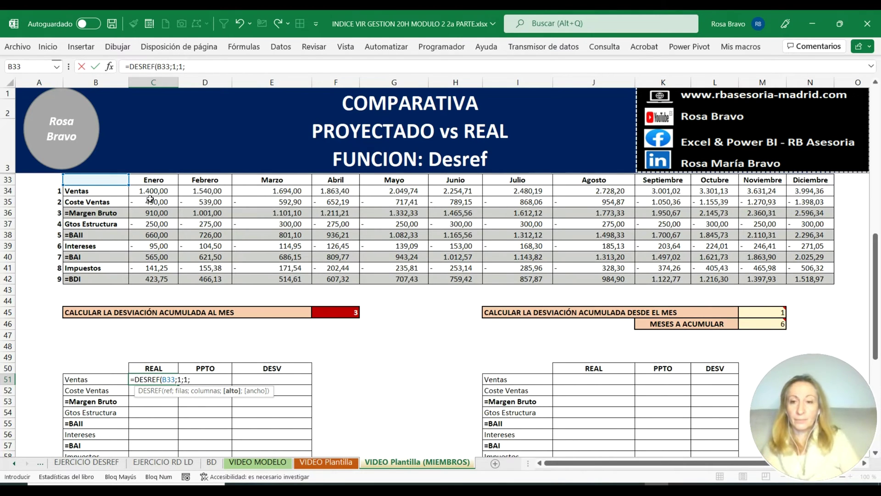
{"action": "type", "text": "1;"}
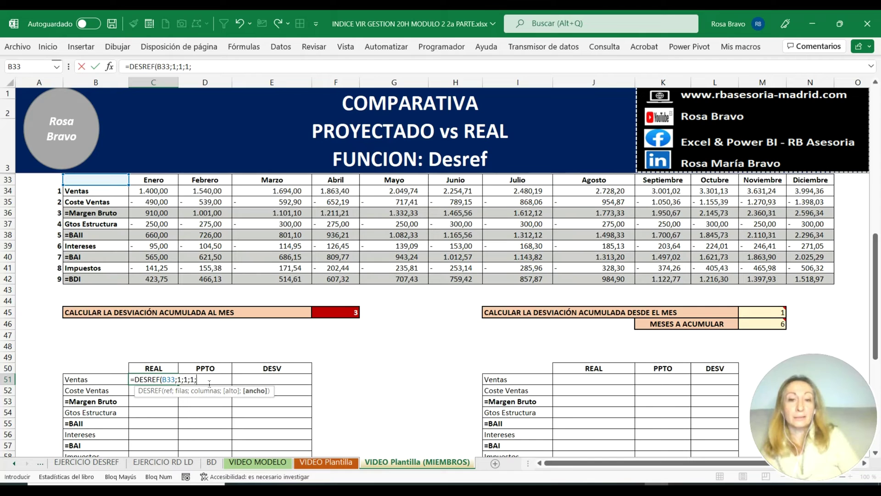
{"action": "left_click", "coordinate": [346, 315]}
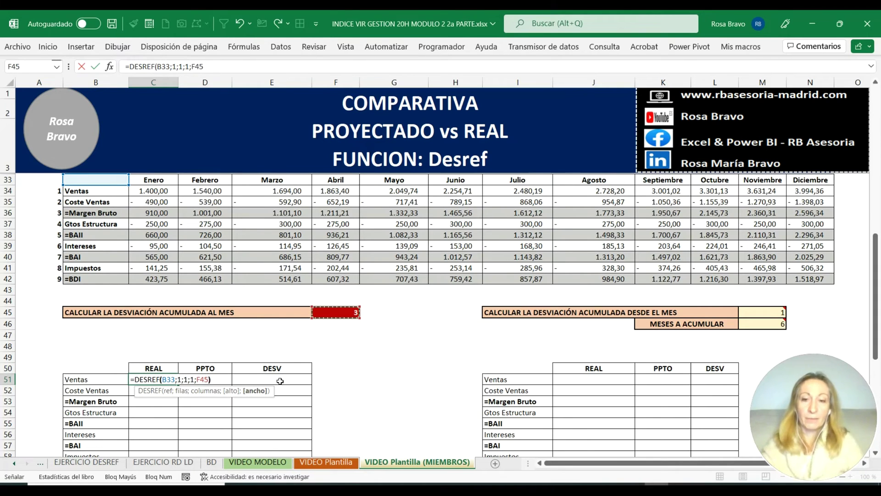
{"action": "type", "text": ")"}
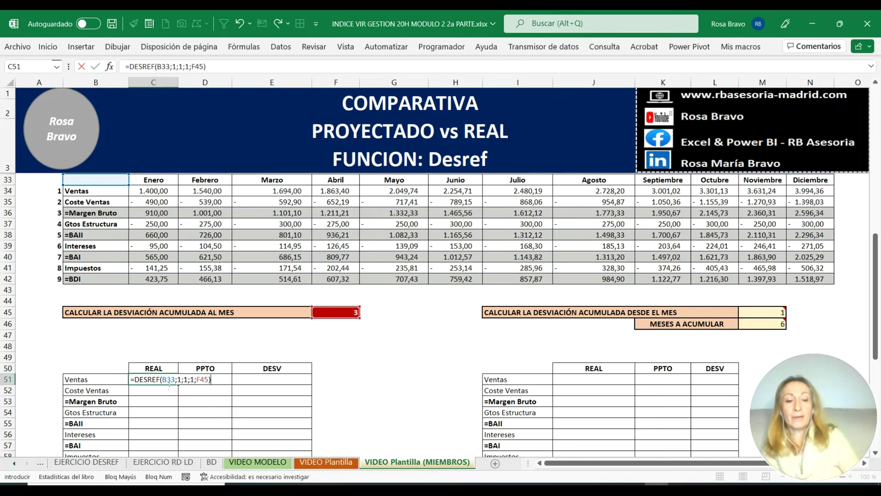
{"action": "key", "text": "Tab"}
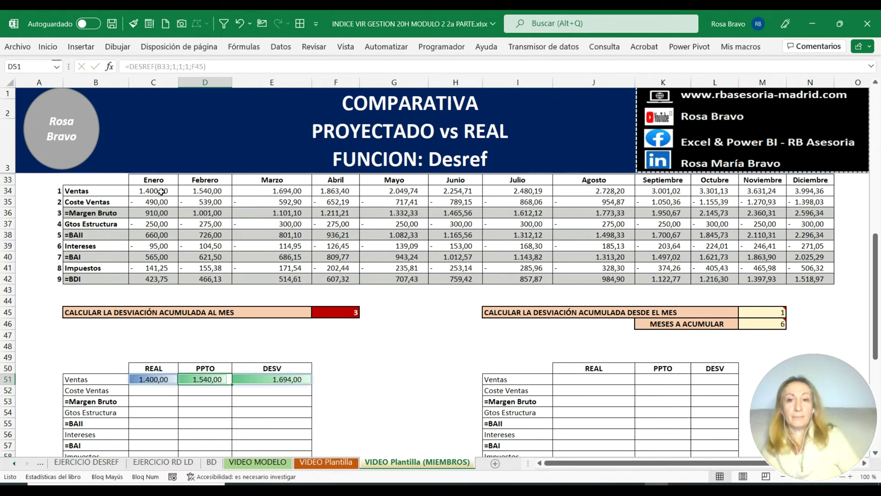
Wrap C51's DESREF in SUMA to total January–March sales, 4.634,00, and verify against C34:E34.
{"action": "left_click_drag", "start_coordinate": [158, 196], "coordinate": [272, 199]}
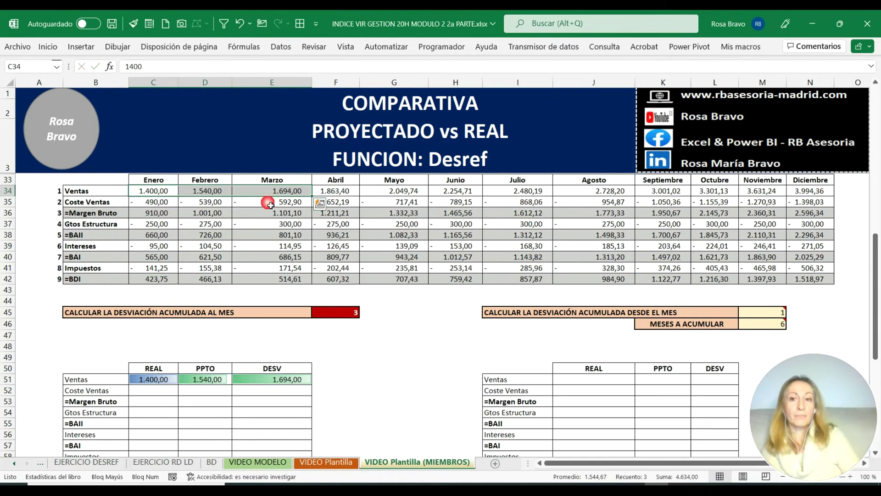
{"action": "left_click", "coordinate": [168, 383]}
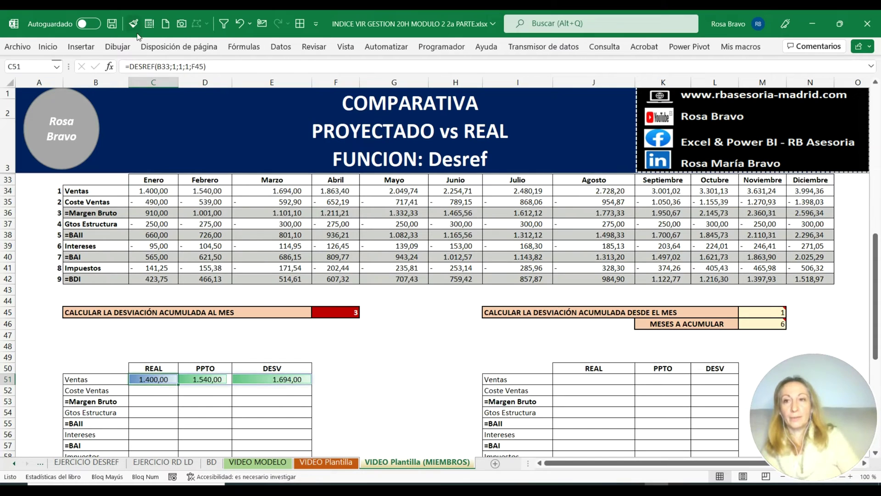
{"action": "left_click", "coordinate": [136, 69]}
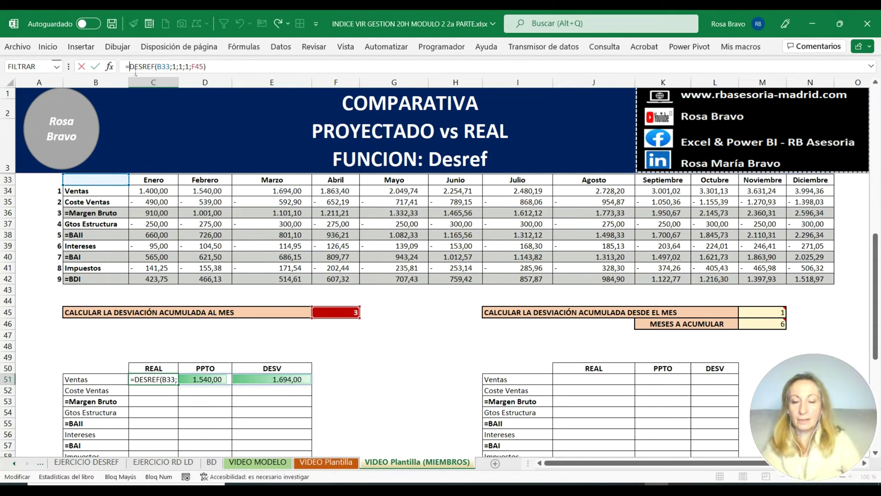
{"action": "type", "text": "SUMA"}
{"action": "key", "text": "Tab"}
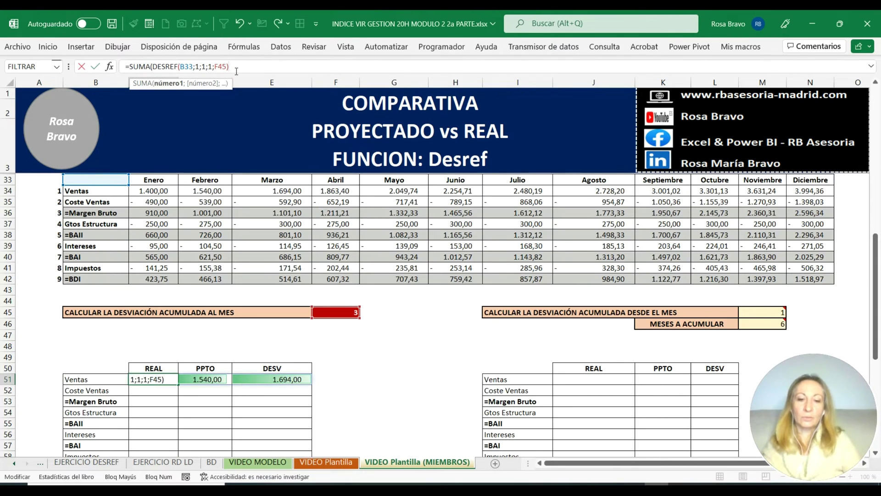
{"action": "type", "text": ")"}
{"action": "key", "text": "Tab"}
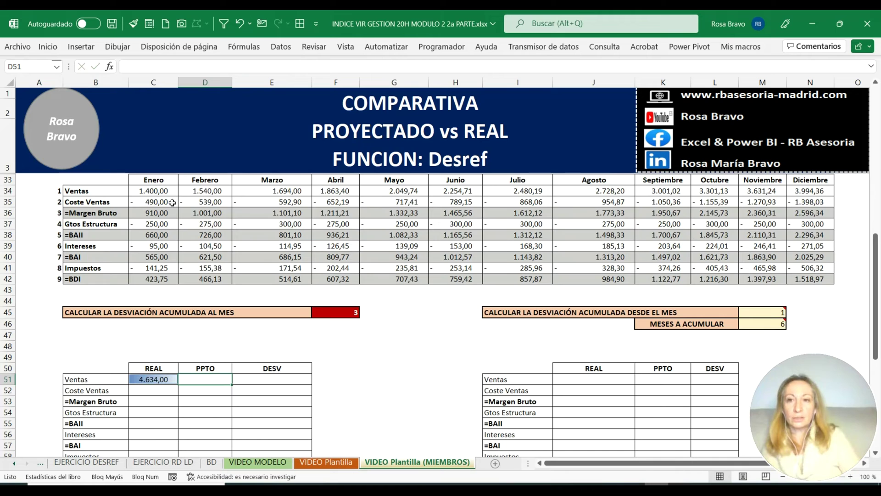
{"action": "left_click_drag", "start_coordinate": [156, 191], "coordinate": [273, 192]}
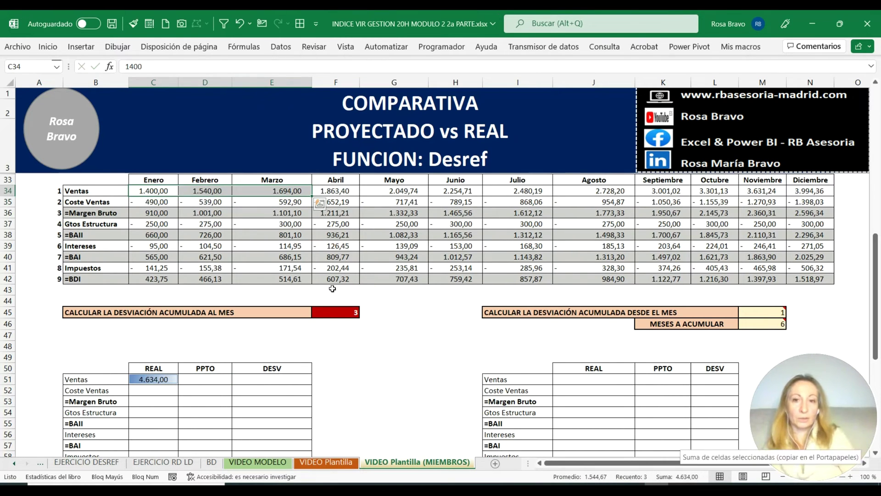
Set F45 to month 6 and check that January–June sales total 10.801,85.
{"action": "left_click", "coordinate": [337, 312]}
{"action": "left_click", "coordinate": [366, 313]}
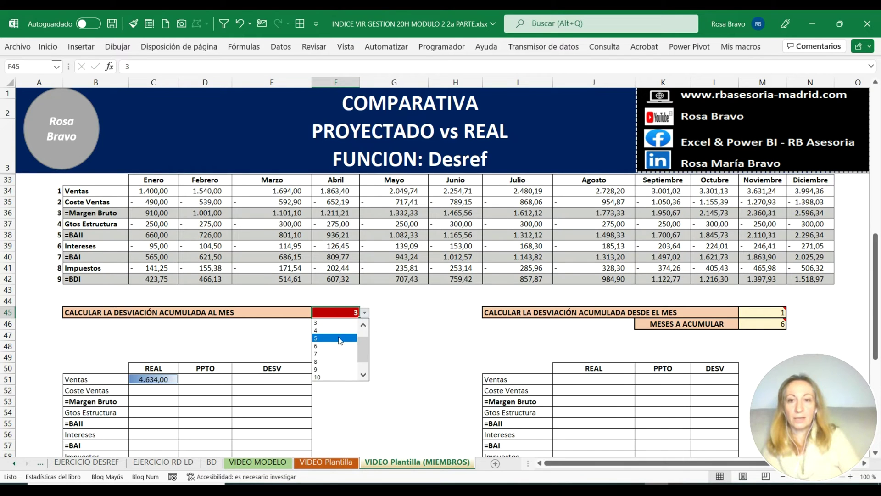
{"action": "left_click", "coordinate": [328, 346]}
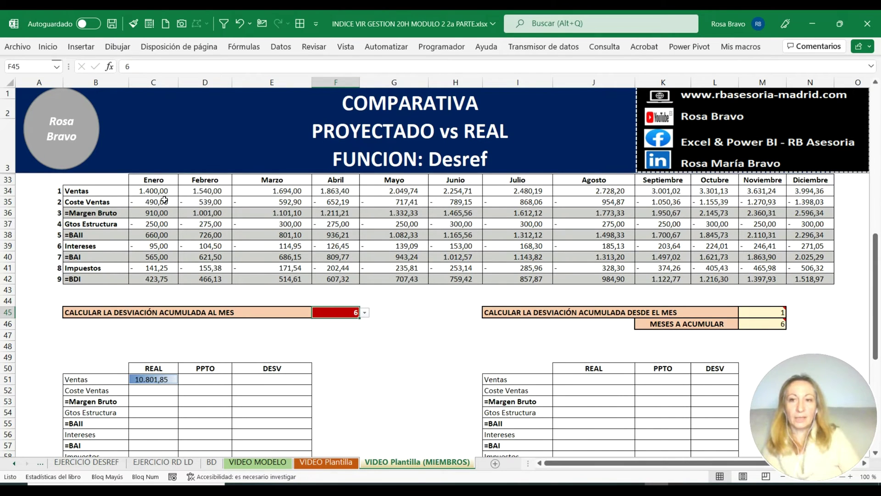
{"action": "left_click_drag", "start_coordinate": [163, 192], "coordinate": [453, 195]}
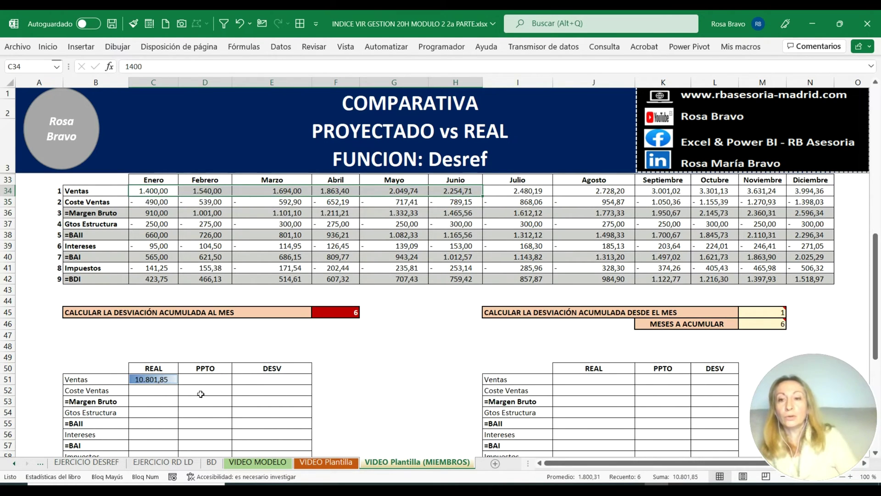
Start a =FORMULATEXTO( formula in C47 to show C51's formula.
{"action": "left_click", "coordinate": [148, 380]}
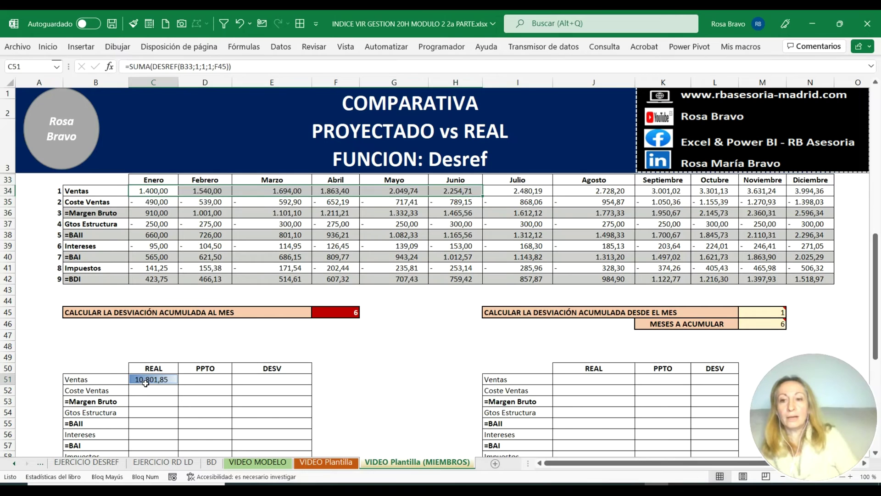
{"action": "left_click", "coordinate": [151, 337]}
{"action": "type", "text": "=FORMULATEXTO"}
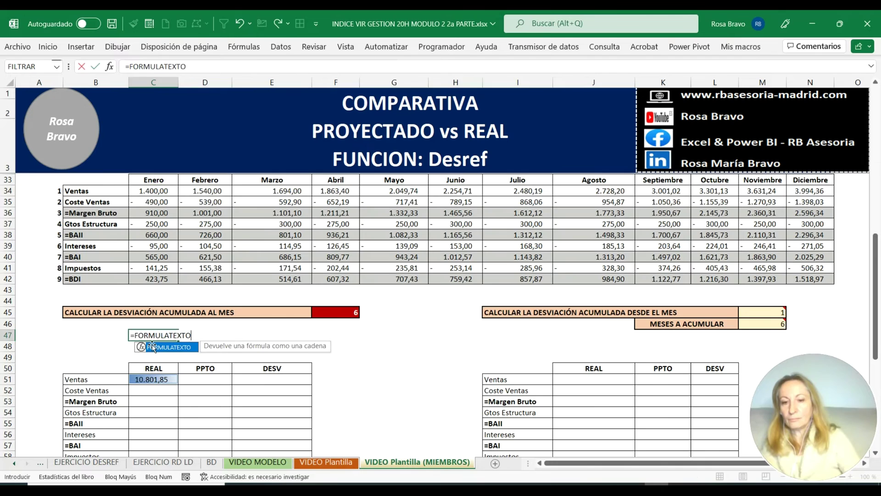
{"action": "type", "text": "("}
Point FORMULATEXTO at C51 so C47 displays =SUMA(DESREF(B33;1;1;1;F45)).
{"action": "left_click", "coordinate": [157, 384]}
{"action": "key", "text": "Tab"}
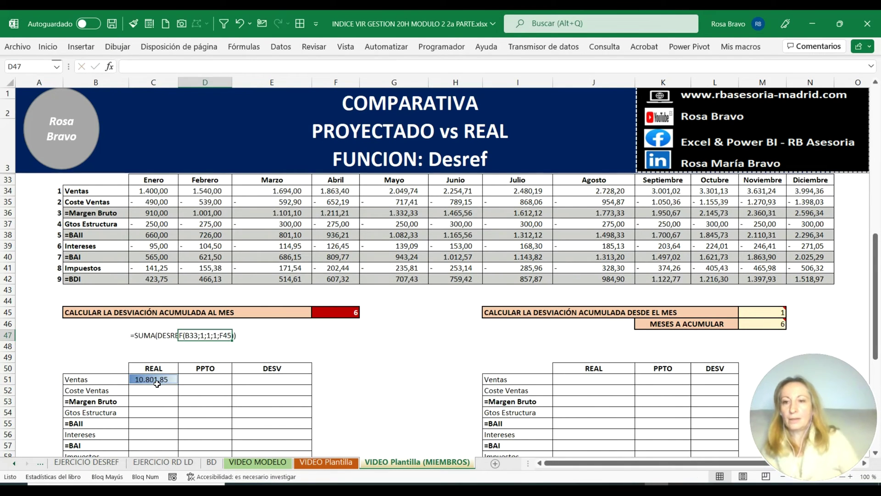
{"action": "left_click", "coordinate": [152, 396]}
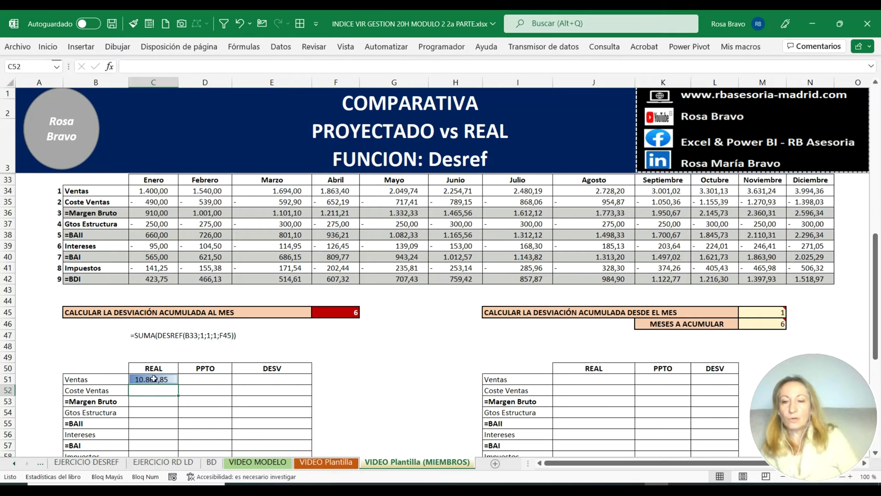
{"action": "scroll", "coordinate": [157, 409], "scroll_direction": "down", "scroll_amount": 2}
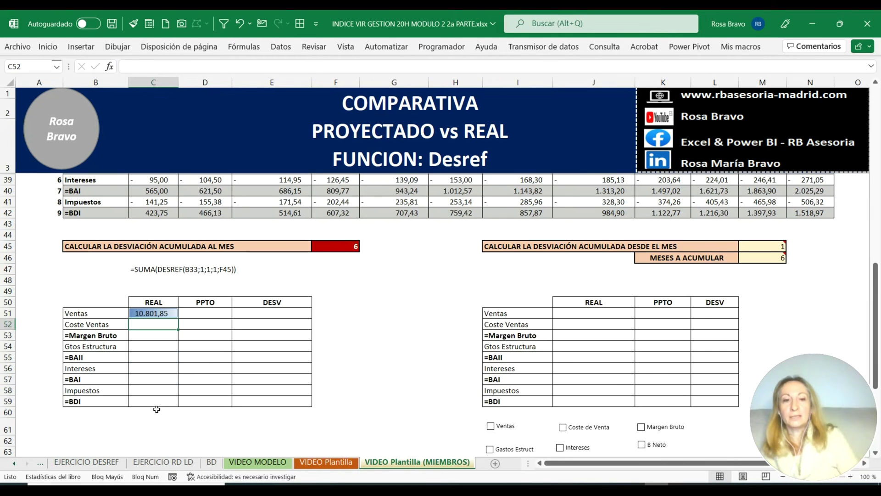
{"action": "scroll", "coordinate": [156, 409], "scroll_direction": "up", "scroll_amount": 1}
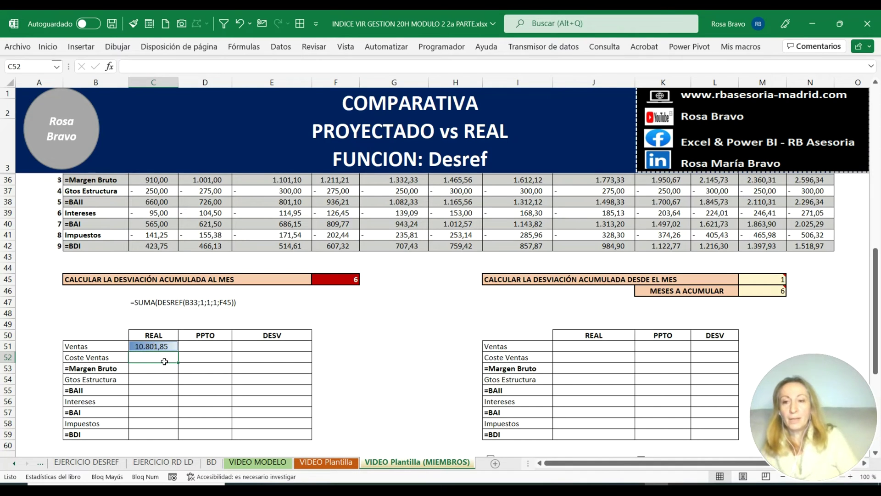
{"action": "left_click", "coordinate": [157, 347]}
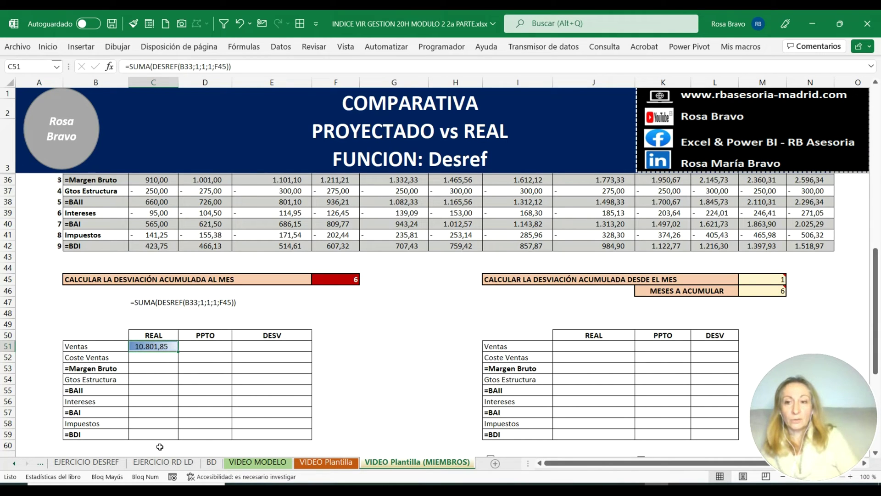
Make the B33 reference in C51's formula absolute as $B$33.
{"action": "left_click", "coordinate": [185, 67]}
{"action": "type", "text": "$"}
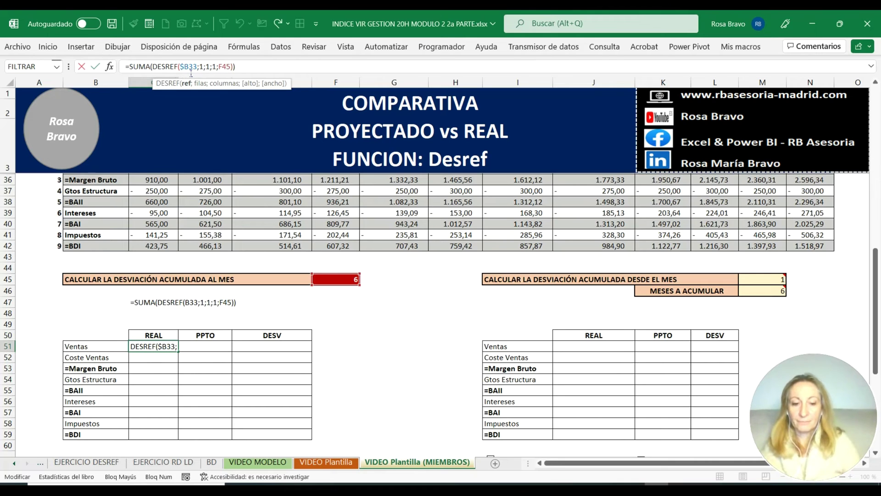
{"action": "left_click", "coordinate": [189, 67]}
{"action": "type", "text": "$"}
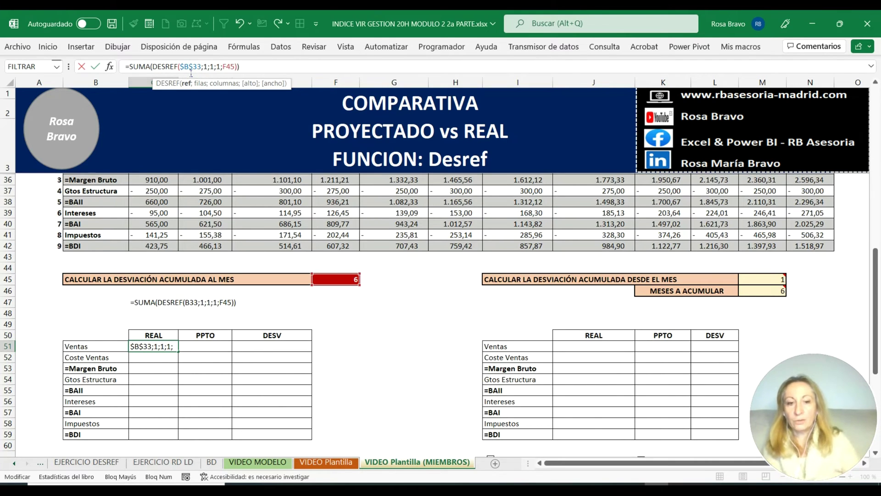
{"action": "key", "text": "ctrl+Return"}
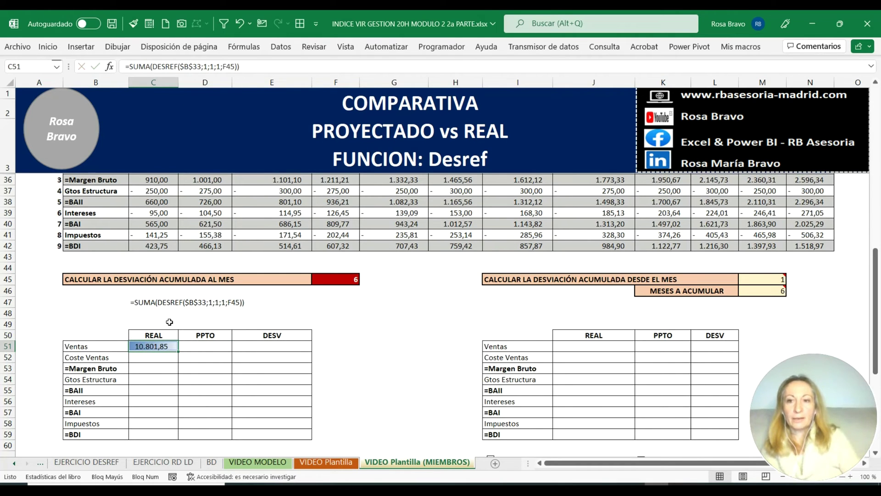
Replace the fixed row offset 1 with a reference to A34.
{"action": "left_click", "coordinate": [206, 67]}
{"action": "key", "text": "BackSpace"}
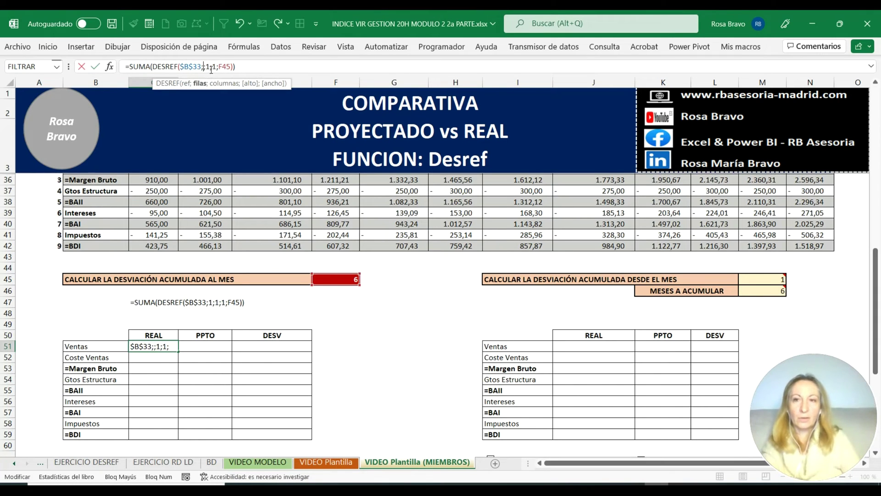
{"action": "scroll", "coordinate": [124, 186], "scroll_direction": "up", "scroll_amount": 2}
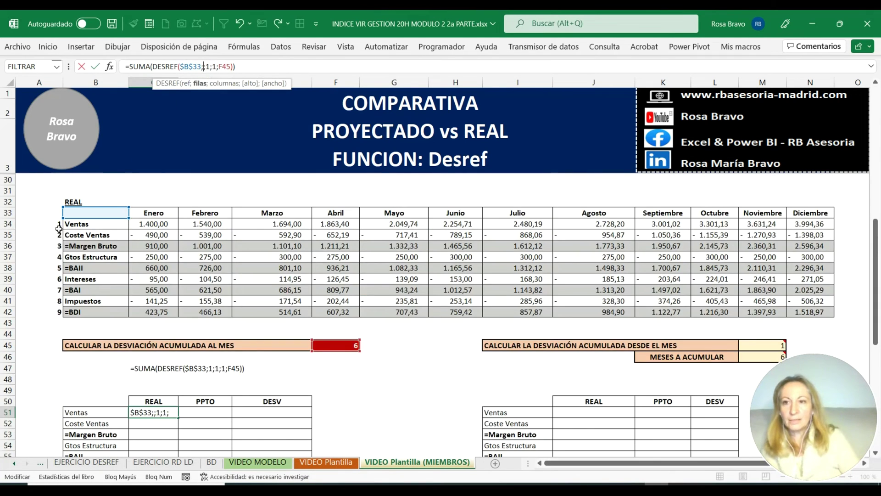
{"action": "left_click", "coordinate": [59, 228]}
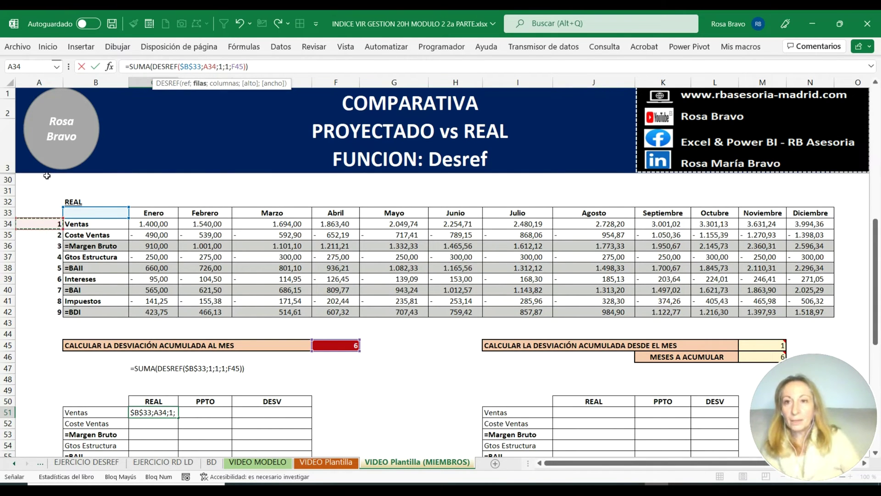
{"action": "key", "text": "Tab"}
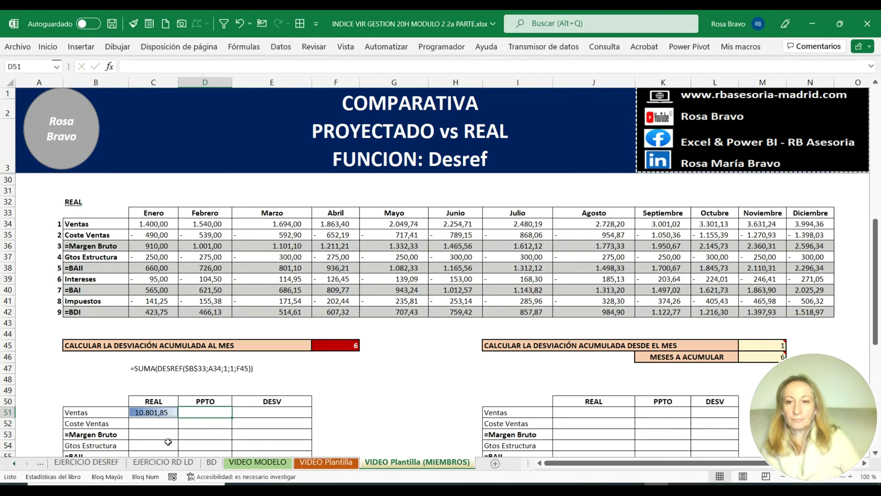
{"action": "key", "text": "Left"}
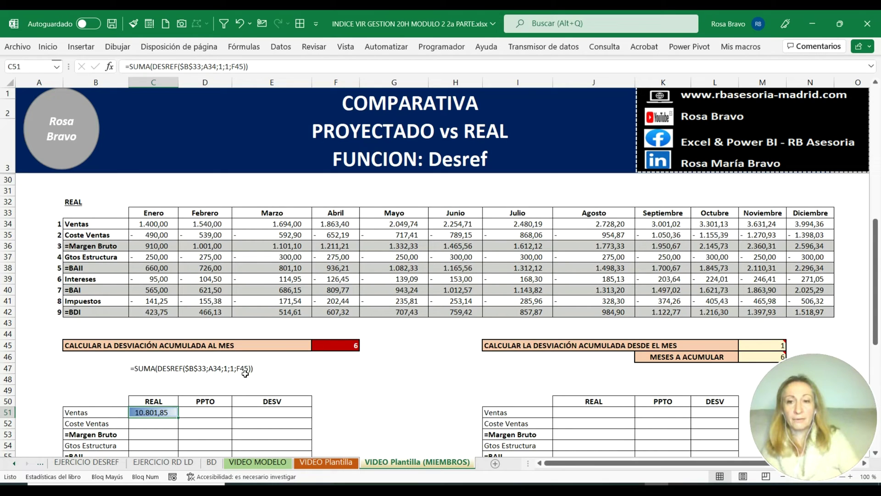
Lock the month reference as $F$45, keeping the result 10.801,85.
{"action": "left_click", "coordinate": [236, 67]}
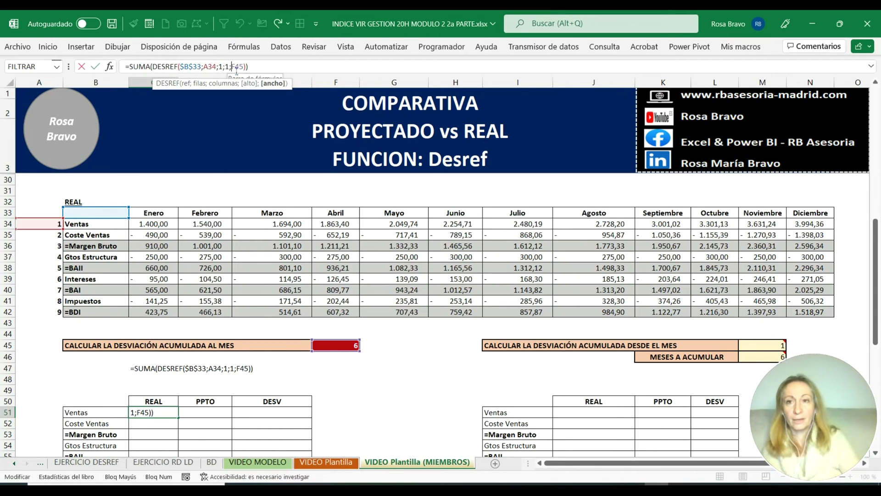
{"action": "type", "text": "$B"}
{"action": "type", "text": "$F$"}
{"action": "key", "text": "Tab"}
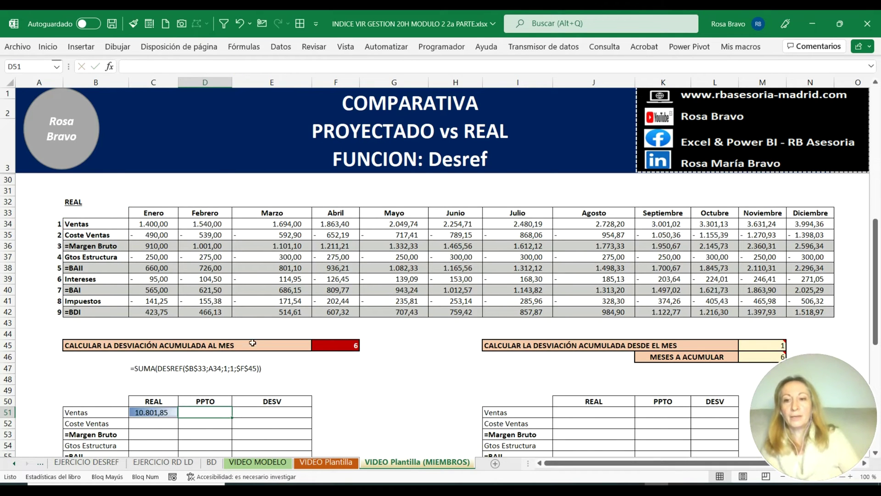
Copy the Ventas REAL formula from C51 down to C52.
{"action": "left_click", "coordinate": [159, 411]}
{"action": "scroll", "coordinate": [159, 411], "scroll_direction": "down", "scroll_amount": 1}
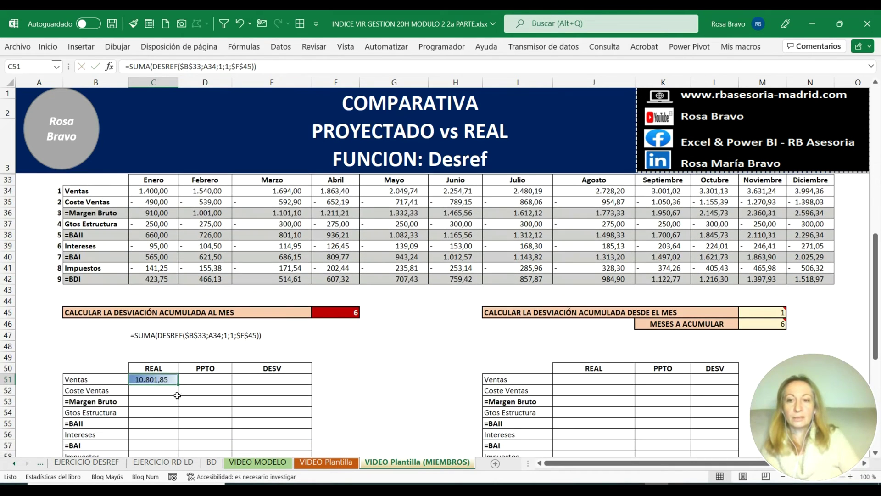
{"action": "left_click_drag", "start_coordinate": [183, 389], "coordinate": [181, 395]}
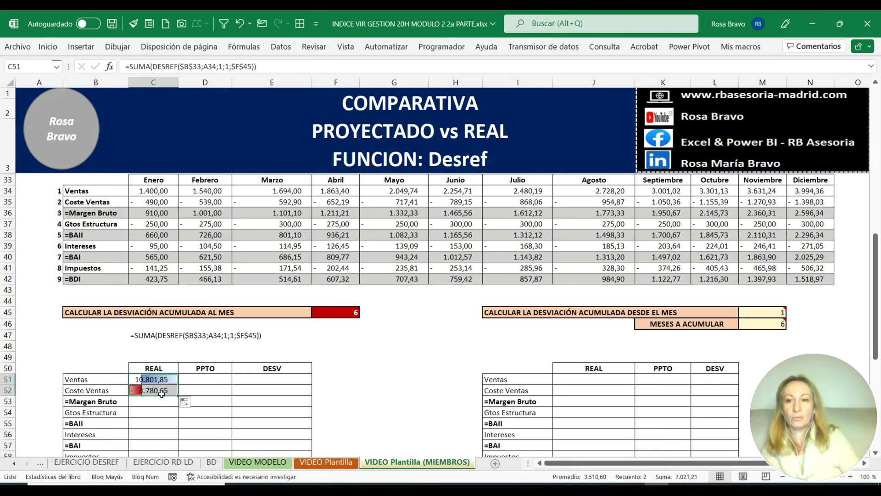
{"action": "left_click", "coordinate": [161, 393]}
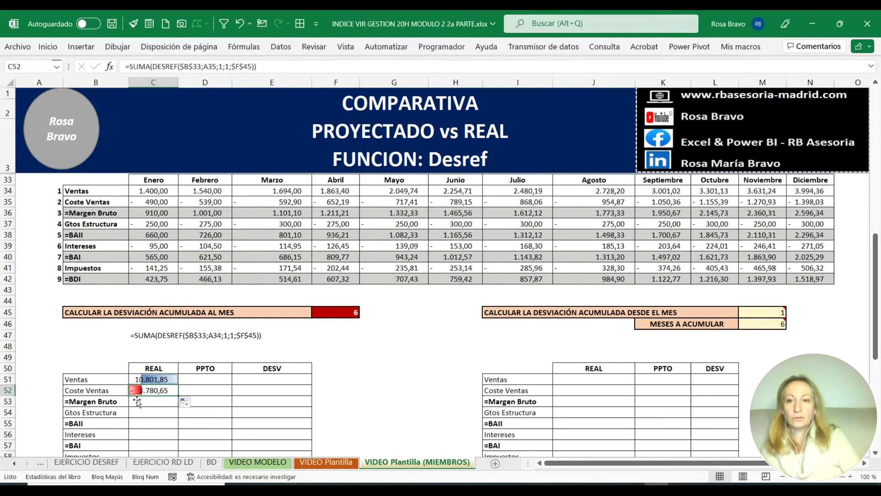
Extend the FORMULATEXTO display from C47 to C48 to show C52's formula.
{"action": "left_click", "coordinate": [151, 338]}
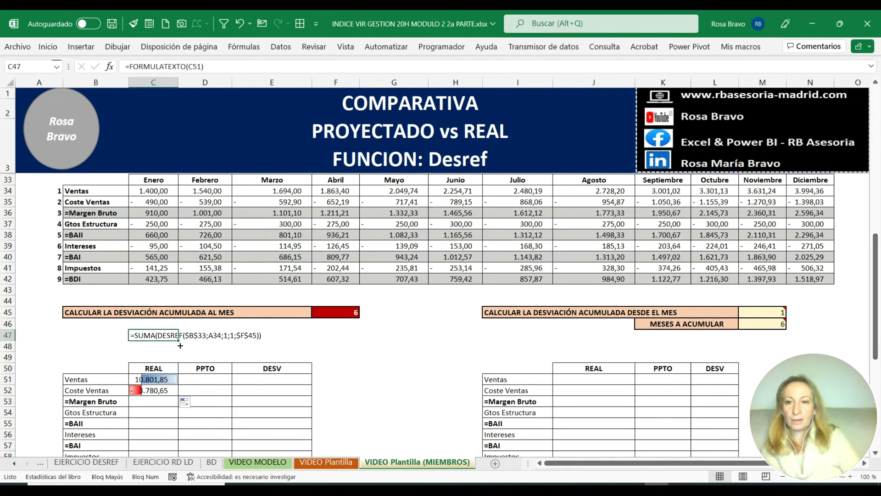
{"action": "left_click_drag", "start_coordinate": [180, 342], "coordinate": [180, 352]}
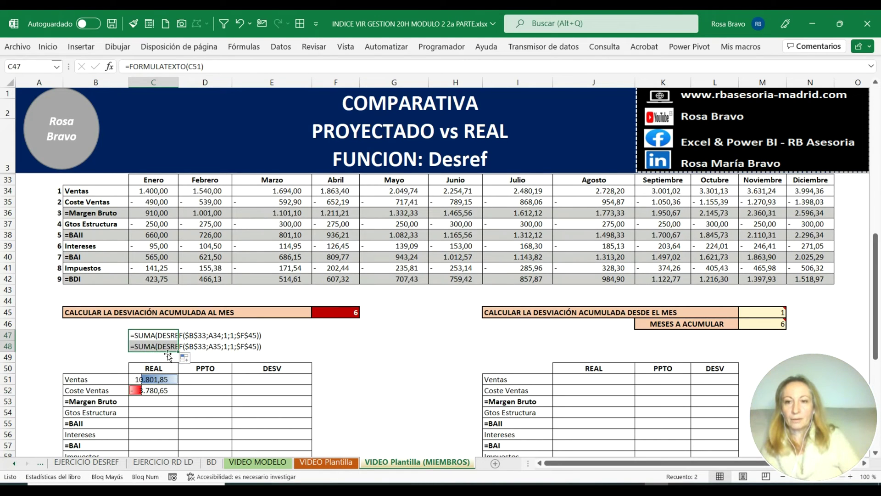
{"action": "left_click", "coordinate": [165, 393]}
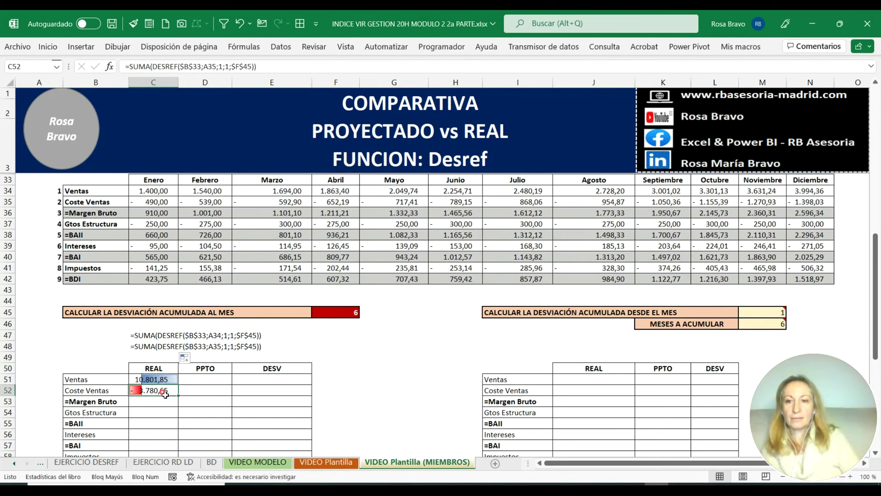
Check the January–June Coste Ventas figures against the C52 result.
{"action": "left_click", "coordinate": [120, 181]}
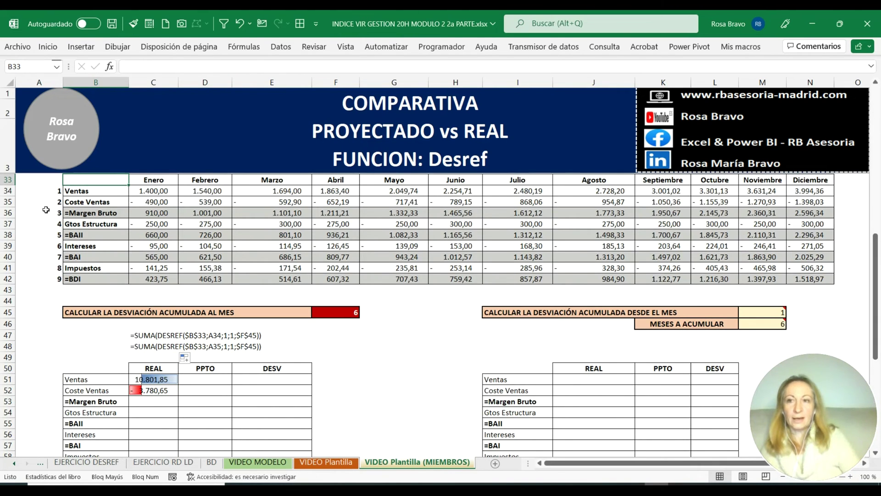
{"action": "left_click", "coordinate": [88, 205]}
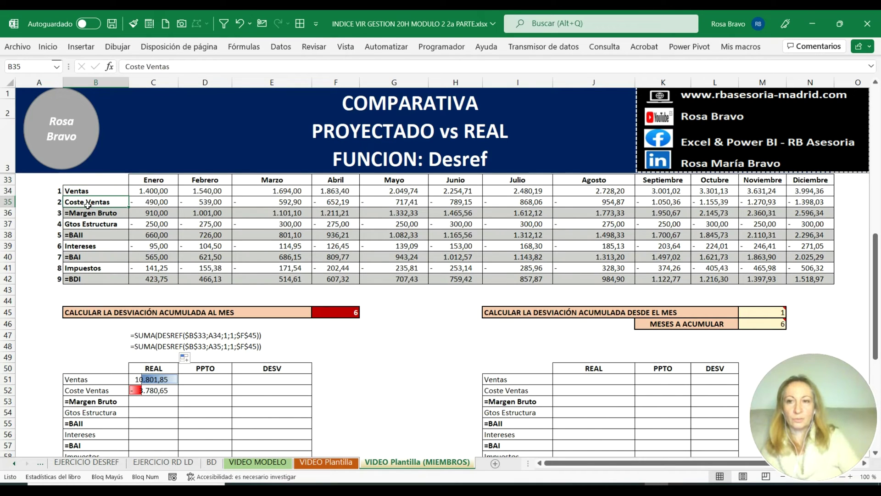
{"action": "left_click", "coordinate": [149, 206]}
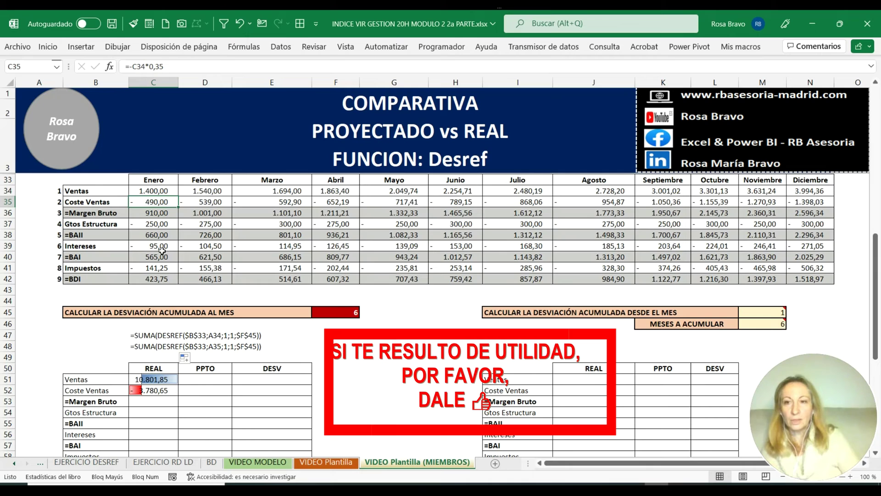
{"action": "left_click", "coordinate": [454, 202]}
{"action": "left_click", "coordinate": [174, 206]}
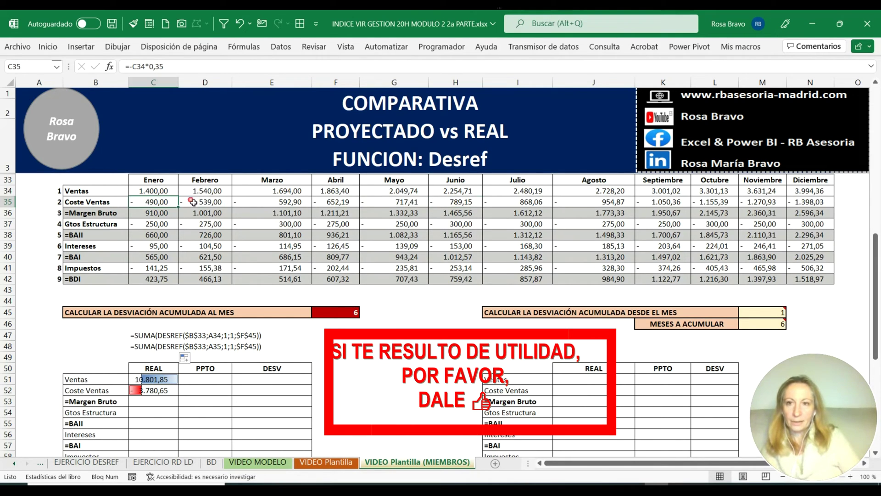
{"action": "left_click", "coordinate": [473, 202], "text": "shift"}
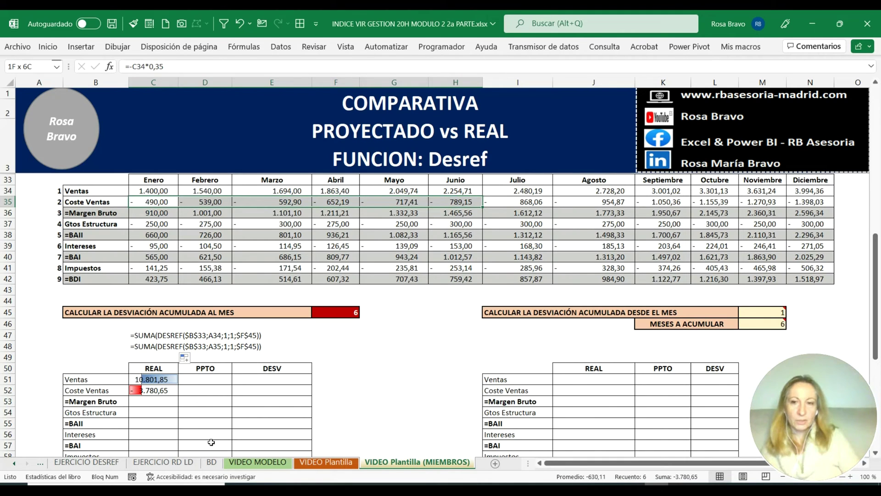
Fill the REAL formula down from C52 to BDI in C59 and select C51:C59.
{"action": "left_click", "coordinate": [168, 394]}
{"action": "scroll", "coordinate": [168, 393], "scroll_direction": "down", "scroll_amount": 1}
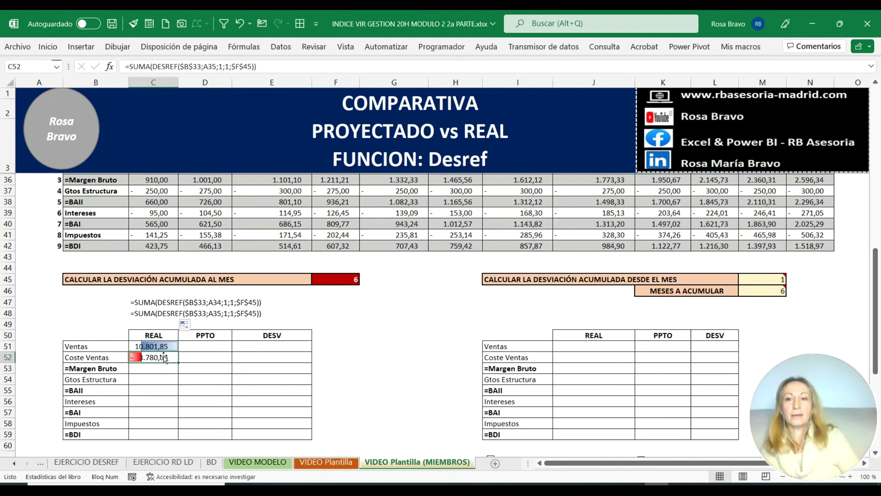
{"action": "left_click_drag", "start_coordinate": [179, 365], "coordinate": [183, 442]}
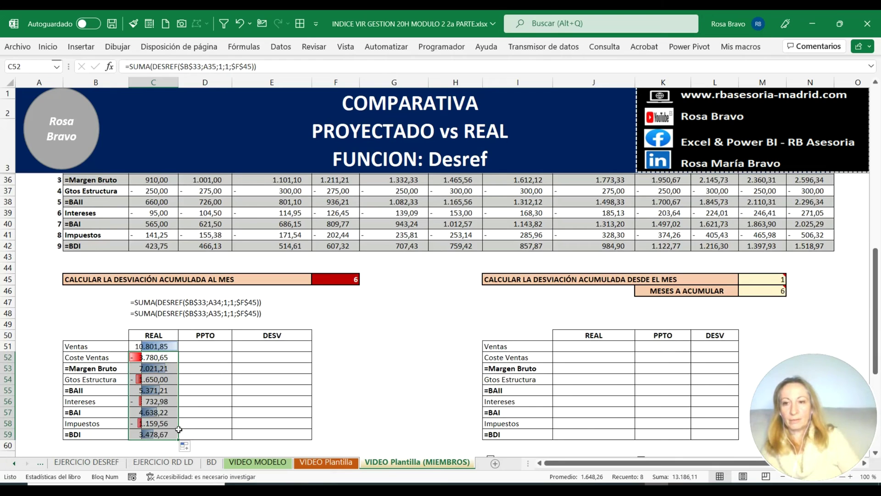
{"action": "left_click", "coordinate": [153, 348]}
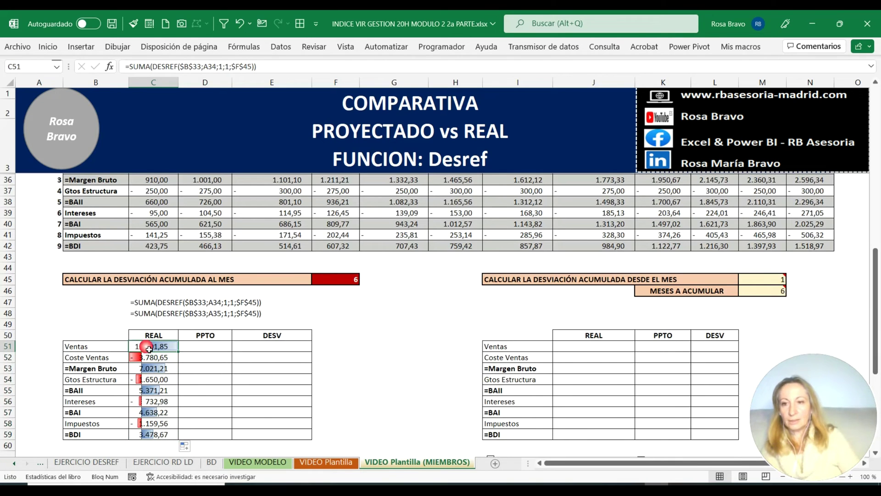
{"action": "left_click", "coordinate": [170, 439], "text": "shift"}
{"action": "left_click", "coordinate": [56, 51]}
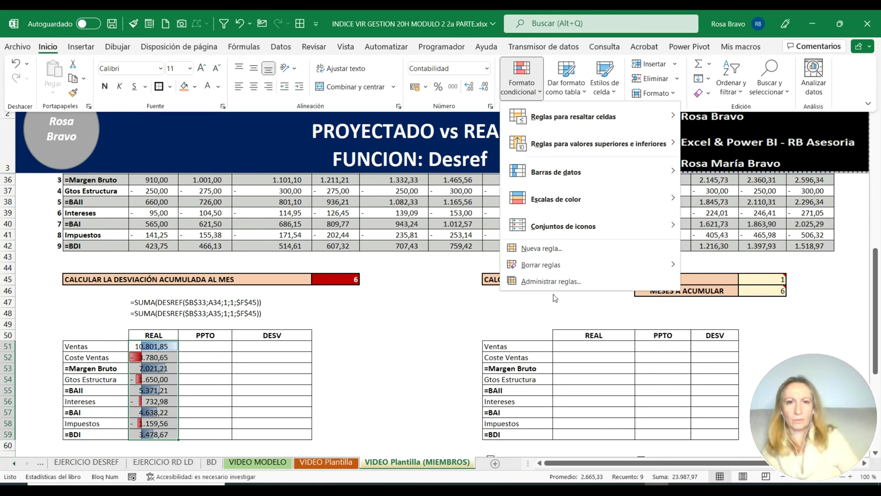
{"action": "mouse_move", "coordinate": [540, 264]}
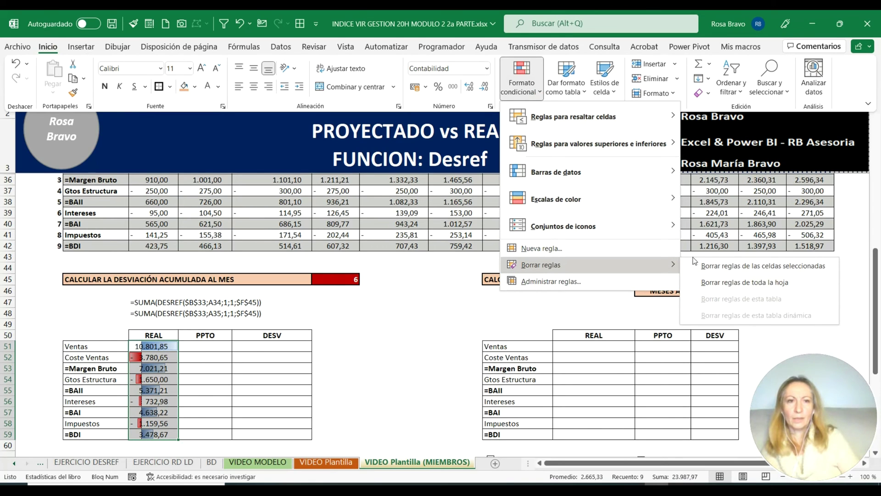
Clear the conditional formatting rules from C51:C59, removing the data bars.
{"action": "left_click", "coordinate": [744, 282]}
{"action": "left_click", "coordinate": [277, 403]}
{"action": "left_click", "coordinate": [243, 390]}
Select the January–June BDI figures to confirm they total 3.478,67.
{"action": "scroll", "coordinate": [163, 366], "scroll_direction": "down", "scroll_amount": 1}
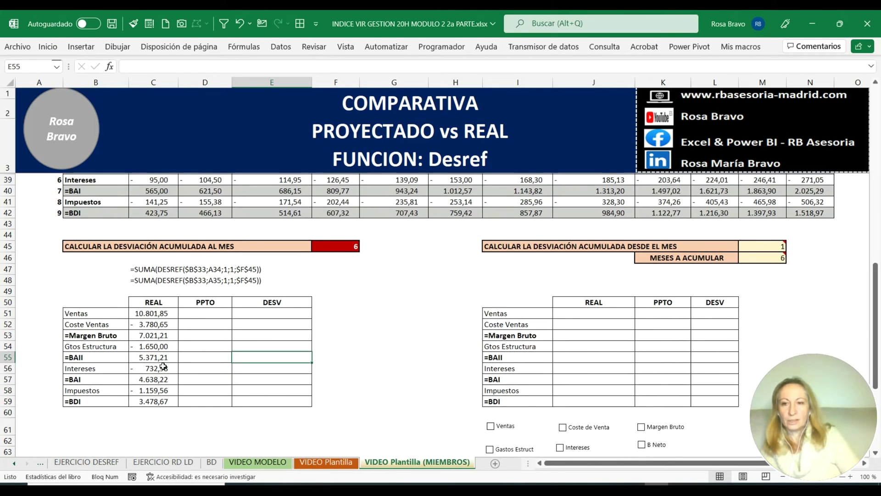
{"action": "scroll", "coordinate": [146, 342], "scroll_direction": "up", "scroll_amount": 1}
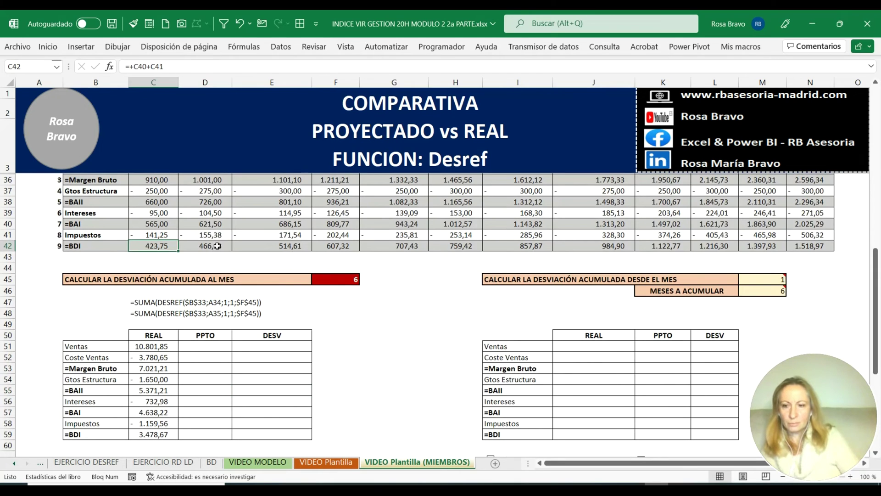
{"action": "left_click_drag", "start_coordinate": [154, 250], "coordinate": [443, 244]}
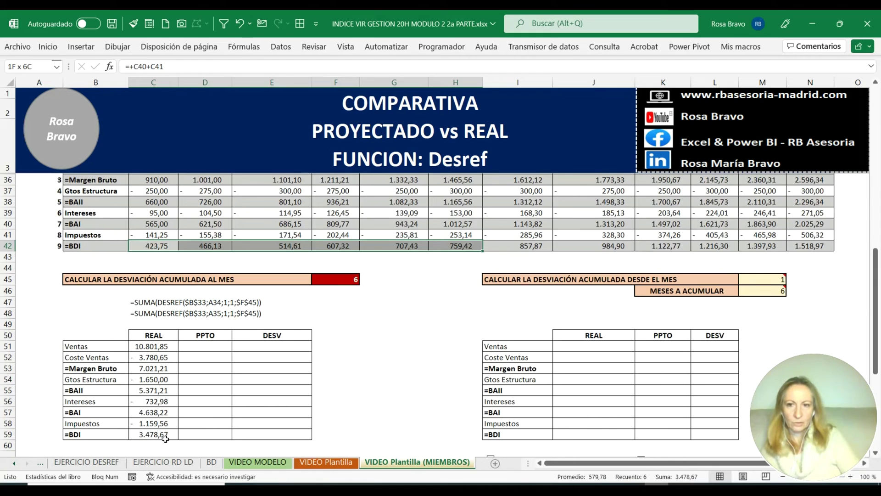
Switch F45 to month 2, then 5, so Ventas REAL recalculates to 8.547,14.
{"action": "left_click", "coordinate": [356, 281]}
{"action": "left_click", "coordinate": [365, 279]}
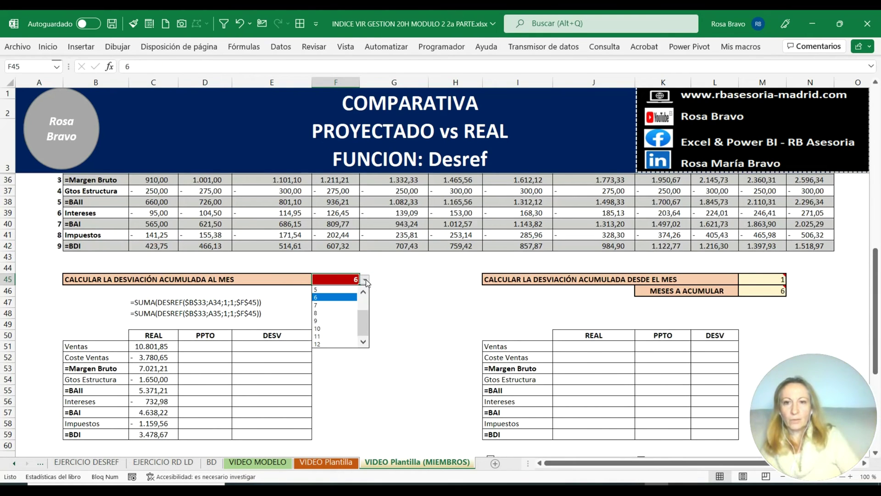
{"action": "scroll", "coordinate": [353, 310], "scroll_direction": "up", "scroll_amount": 2}
{"action": "left_click", "coordinate": [342, 298]}
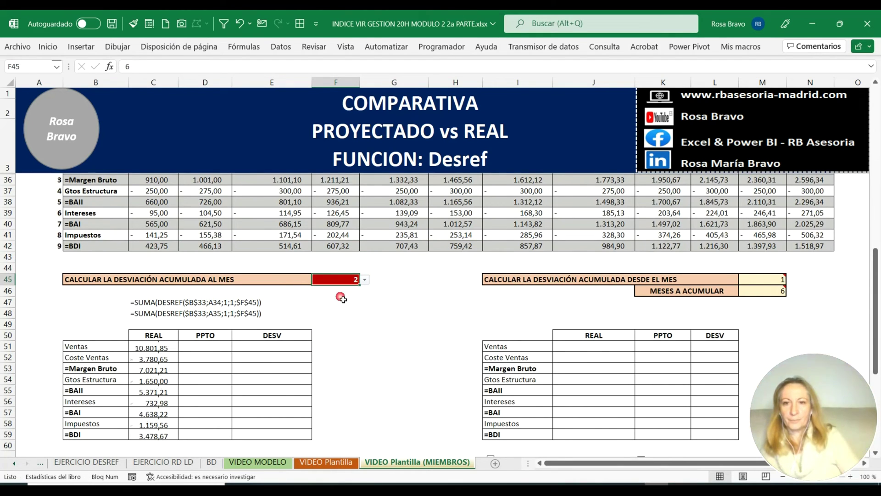
{"action": "left_click", "coordinate": [365, 279]}
{"action": "left_click", "coordinate": [337, 320]}
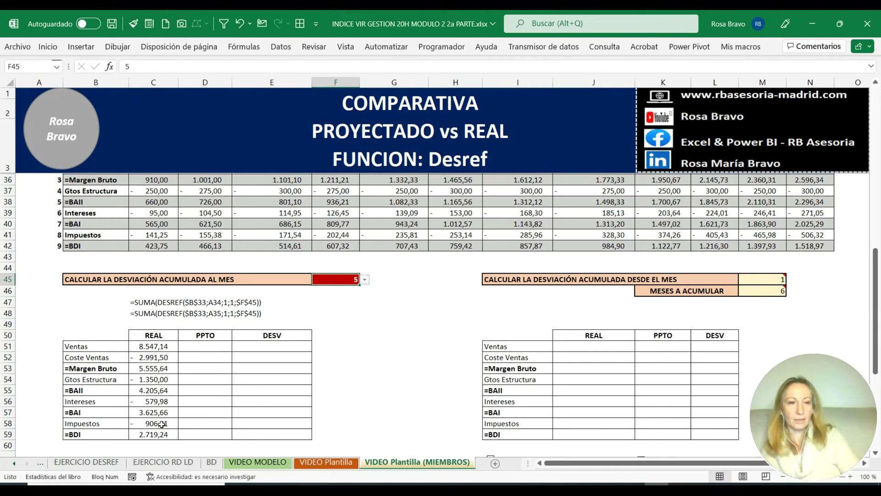
{"action": "left_click", "coordinate": [209, 349]}
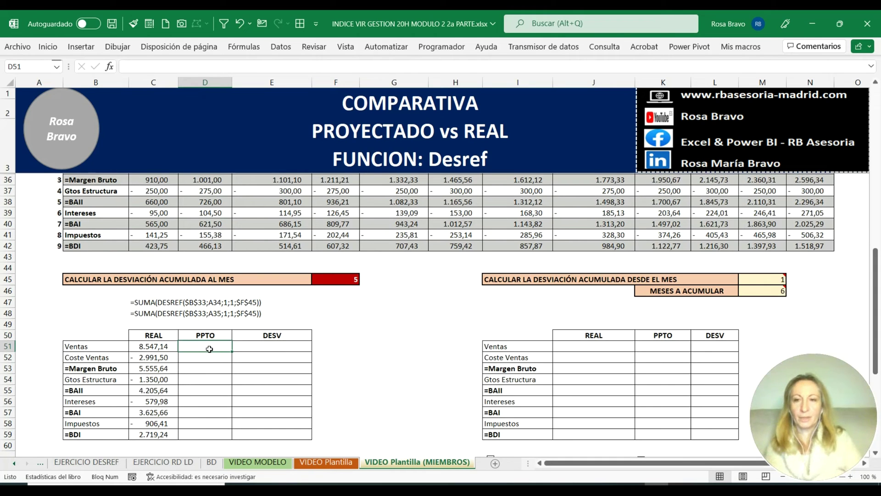
Begin =desref( in D51 with B16 as the starting reference.
{"action": "type", "text": "="}
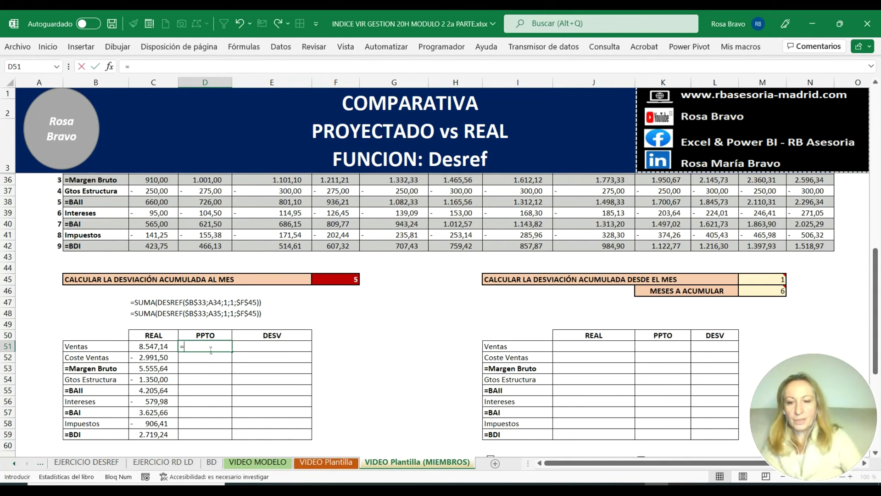
{"action": "type", "text": "desref("}
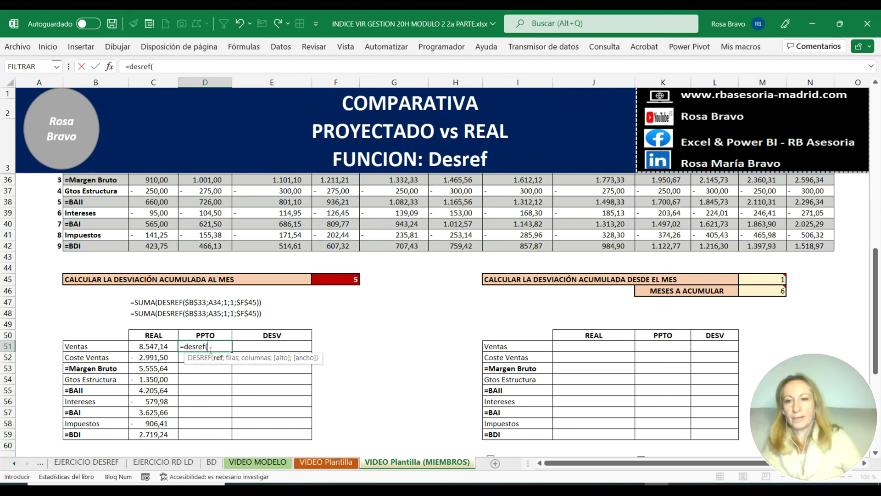
{"action": "scroll", "coordinate": [186, 390], "scroll_direction": "up", "scroll_amount": 2}
{"action": "scroll", "coordinate": [152, 321], "scroll_direction": "up", "scroll_amount": 3}
{"action": "scroll", "coordinate": [119, 275], "scroll_direction": "up", "scroll_amount": 3}
{"action": "left_click", "coordinate": [104, 226]}
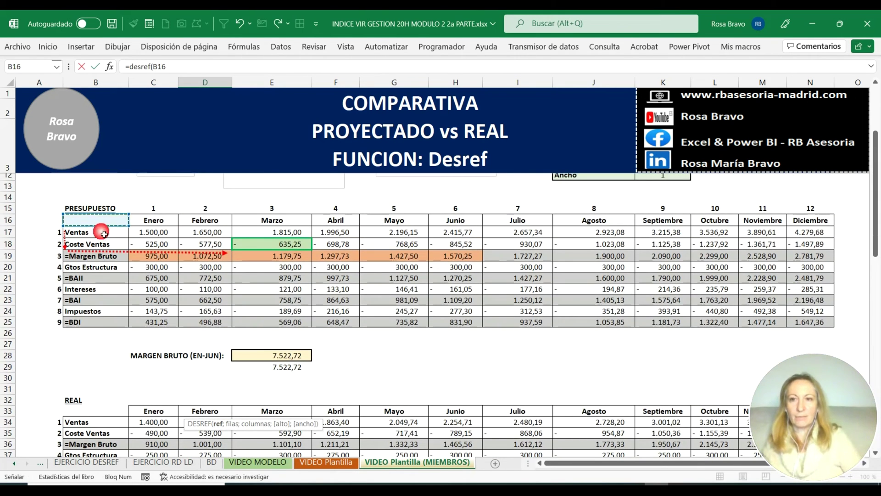
{"action": "type", "text": ";"}
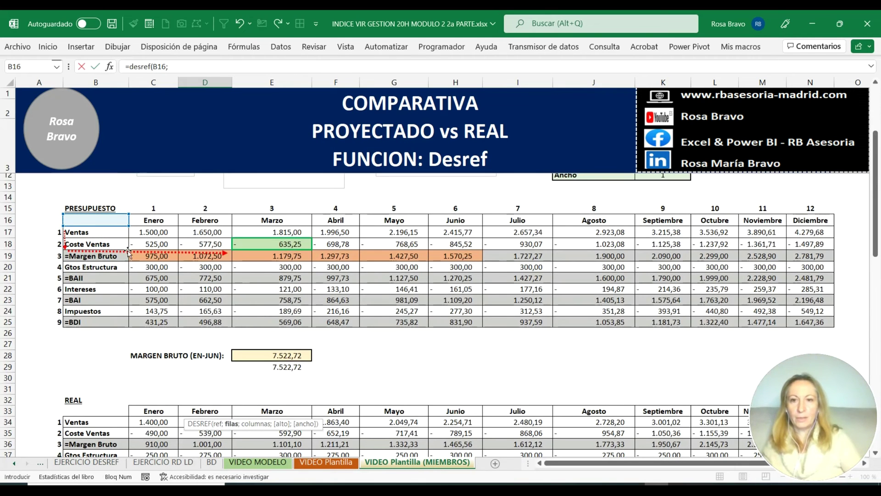
Add A17 as row offset, 1 and 1, and F45 as the width argument.
{"action": "scroll", "coordinate": [173, 281], "scroll_direction": "down", "scroll_amount": 3}
{"action": "scroll", "coordinate": [173, 282], "scroll_direction": "down", "scroll_amount": 2}
{"action": "scroll", "coordinate": [173, 281], "scroll_direction": "down", "scroll_amount": 1}
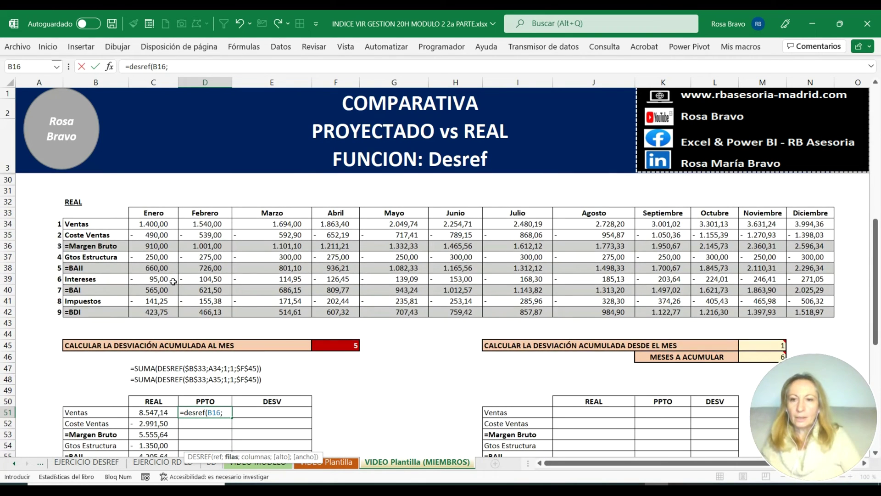
{"action": "scroll", "coordinate": [166, 307], "scroll_direction": "up", "scroll_amount": 3}
{"action": "scroll", "coordinate": [167, 308], "scroll_direction": "up", "scroll_amount": 1}
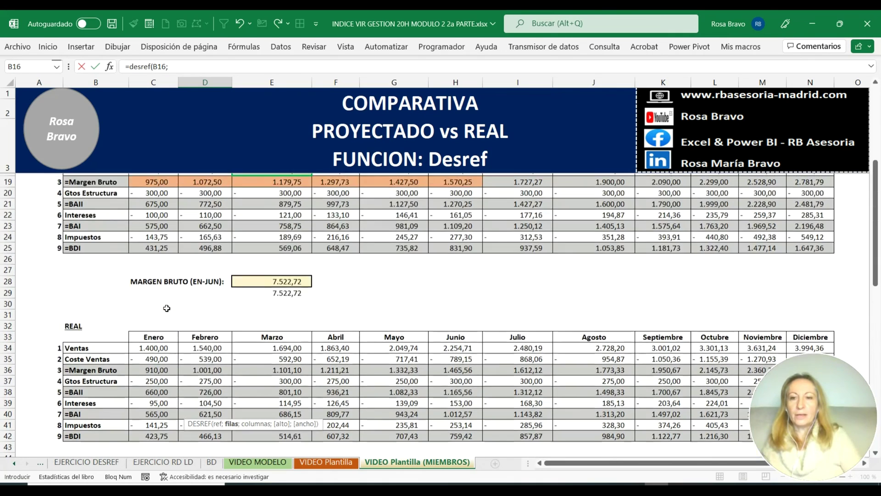
{"action": "scroll", "coordinate": [167, 308], "scroll_direction": "up", "scroll_amount": 1}
{"action": "scroll", "coordinate": [167, 308], "scroll_direction": "up", "scroll_amount": 2}
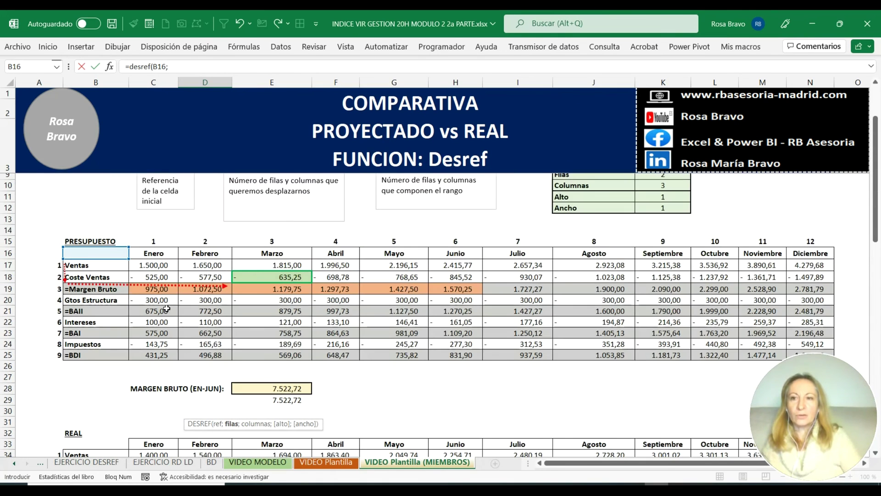
{"action": "left_click", "coordinate": [60, 266]}
{"action": "type", "text": ";"}
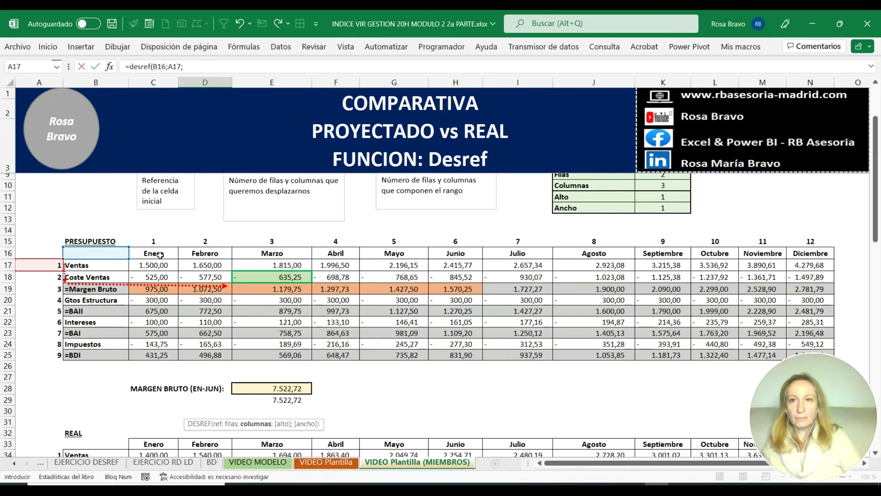
{"action": "type", "text": "1;"}
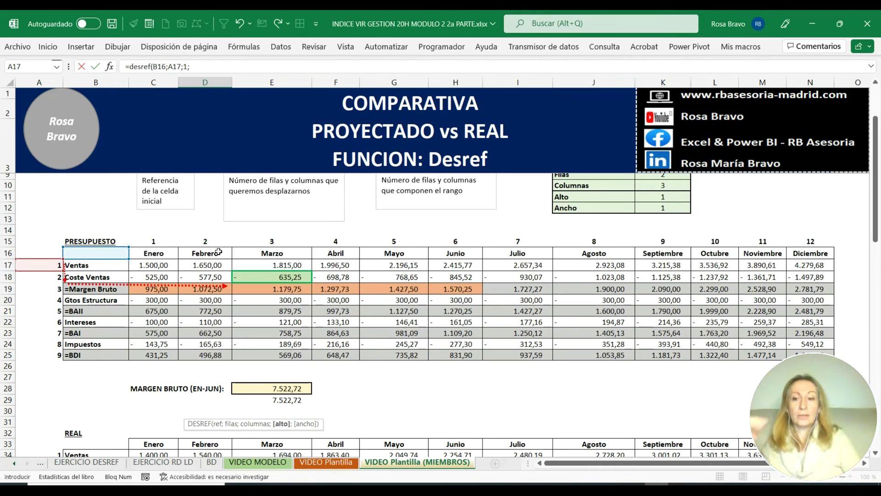
{"action": "left_click", "coordinate": [220, 72]}
{"action": "type", "text": "1"}
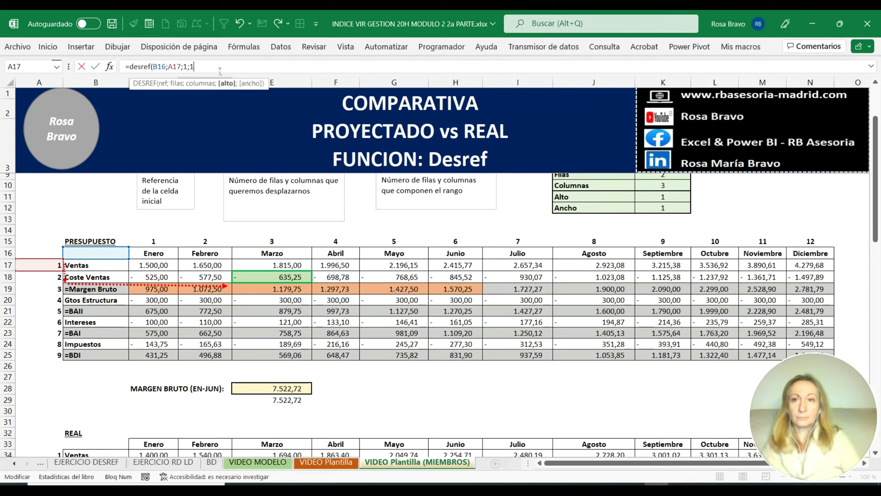
{"action": "type", "text": ";"}
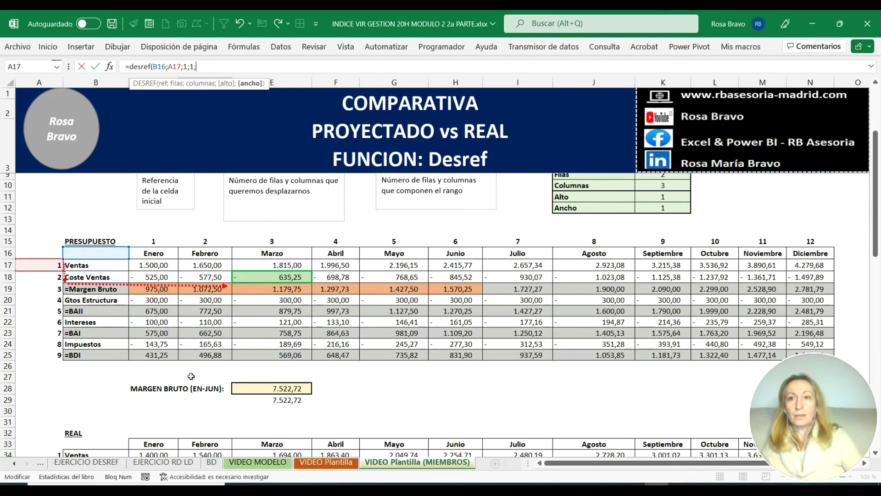
{"action": "scroll", "coordinate": [192, 375], "scroll_direction": "down", "scroll_amount": 4}
{"action": "scroll", "coordinate": [192, 374], "scroll_direction": "down", "scroll_amount": 3}
{"action": "left_click", "coordinate": [334, 346]}
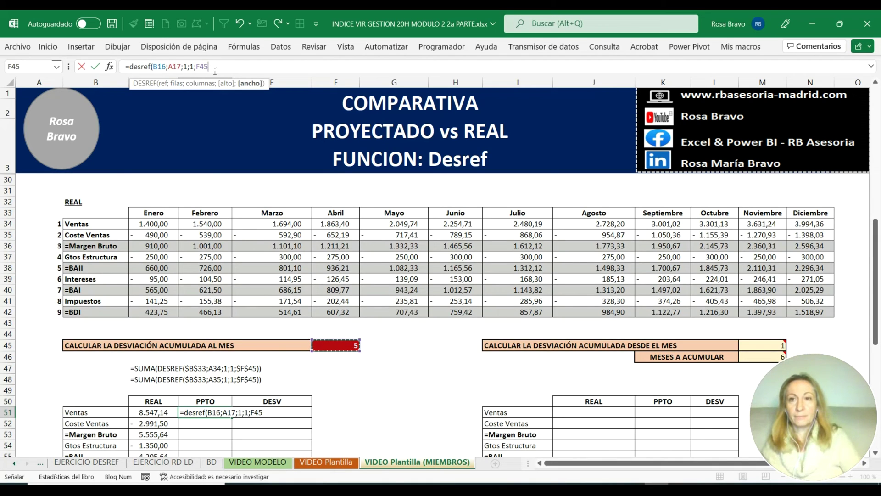
Close the DESREF formula and anchor its references as $B$16 and $F$45.
{"action": "type", "text": ")"}
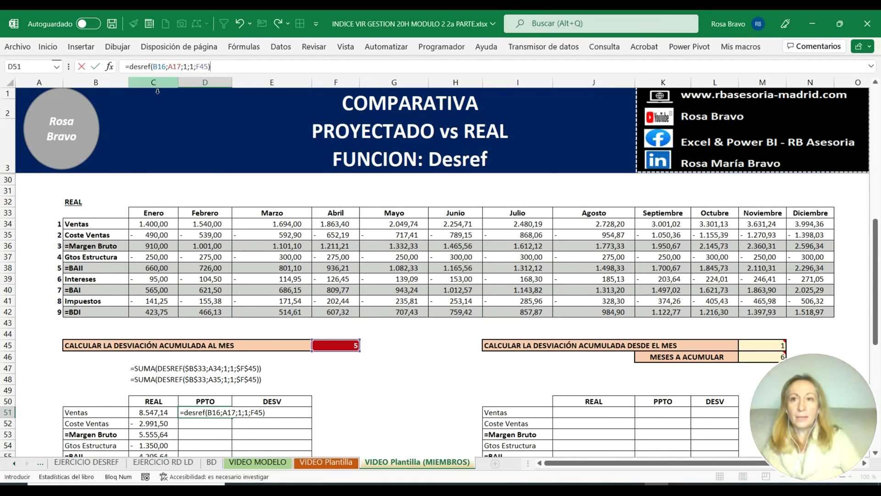
{"action": "left_click", "coordinate": [160, 67]}
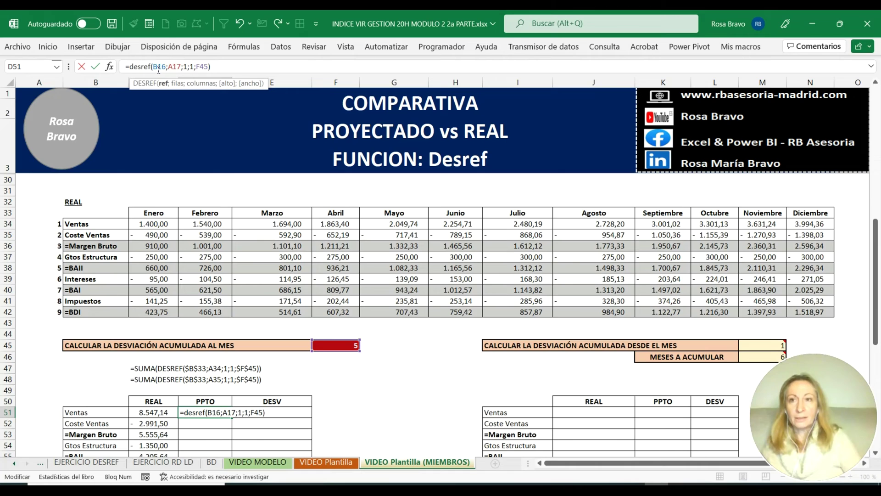
{"action": "type", "text": "$"}
{"action": "left_click", "coordinate": [161, 68]}
{"action": "type", "text": "$"}
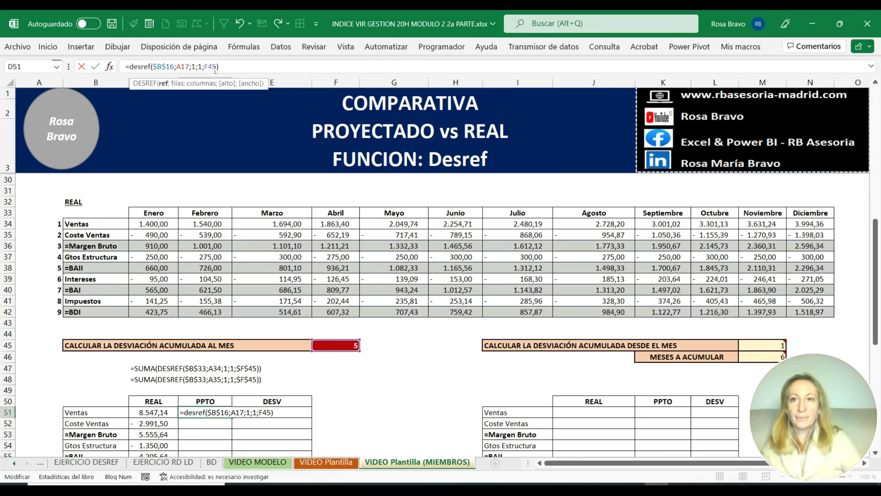
{"action": "left_click", "coordinate": [210, 68]}
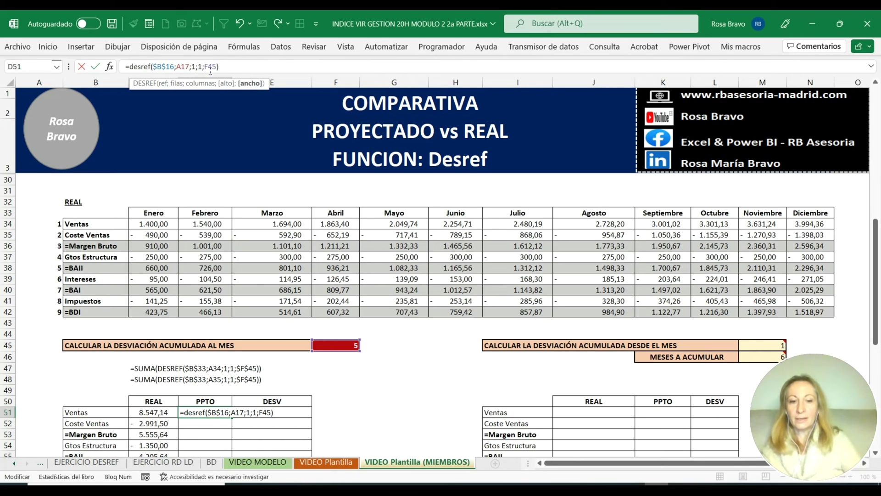
{"action": "type", "text": "$"}
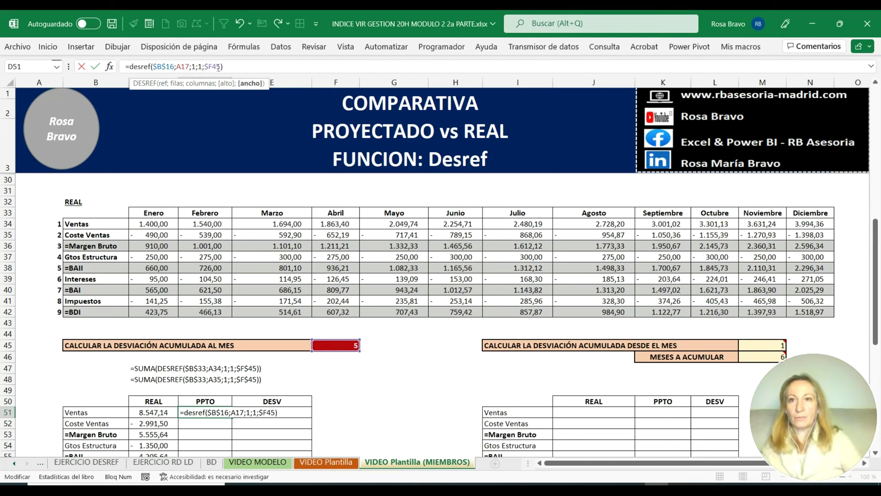
{"action": "left_click", "coordinate": [218, 67]}
{"action": "type", "text": "$"}
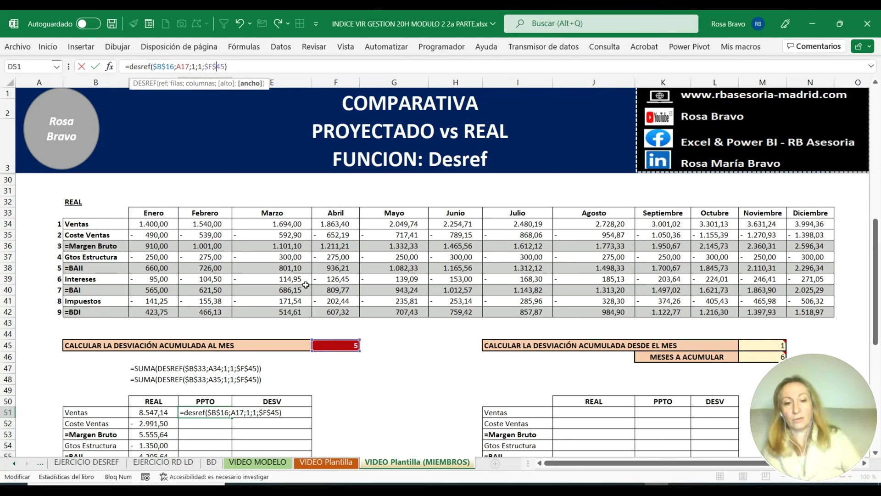
Wrap the formula in SUMA( ) and enter it, giving 9.157,65 in D51.
{"action": "left_click", "coordinate": [131, 67]}
{"action": "type", "text": "suma"}
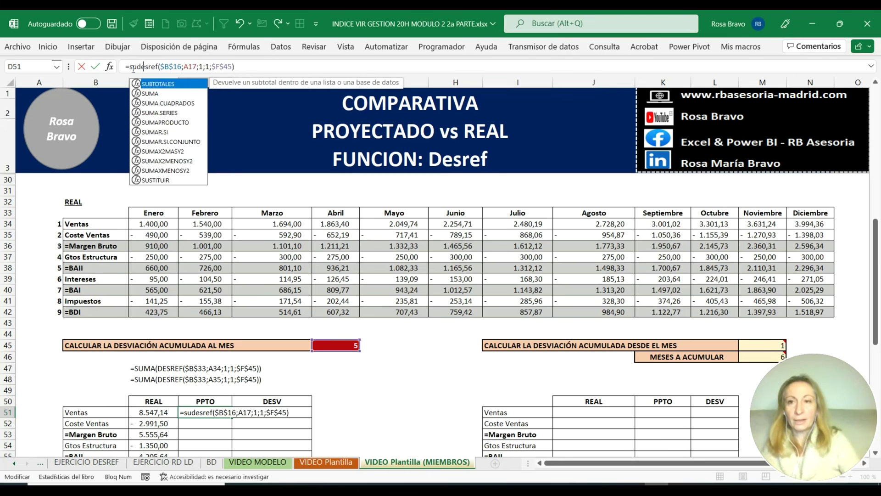
{"action": "type", "text": "("}
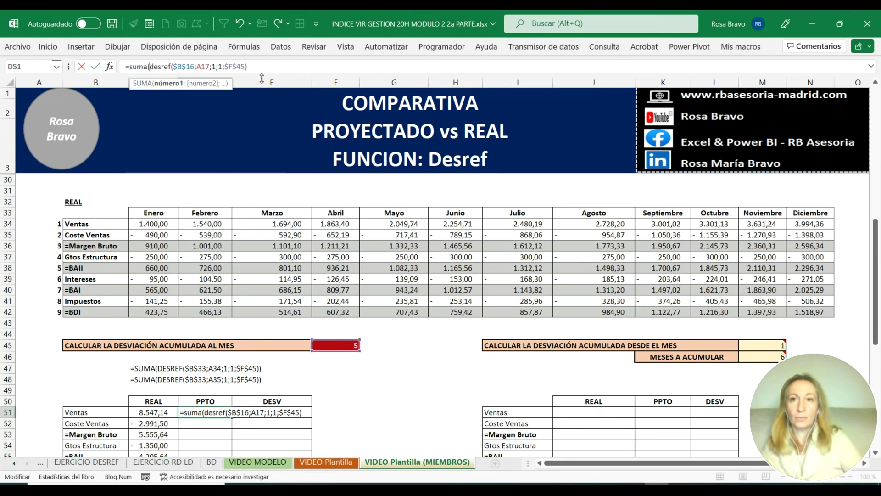
{"action": "left_click", "coordinate": [261, 68]}
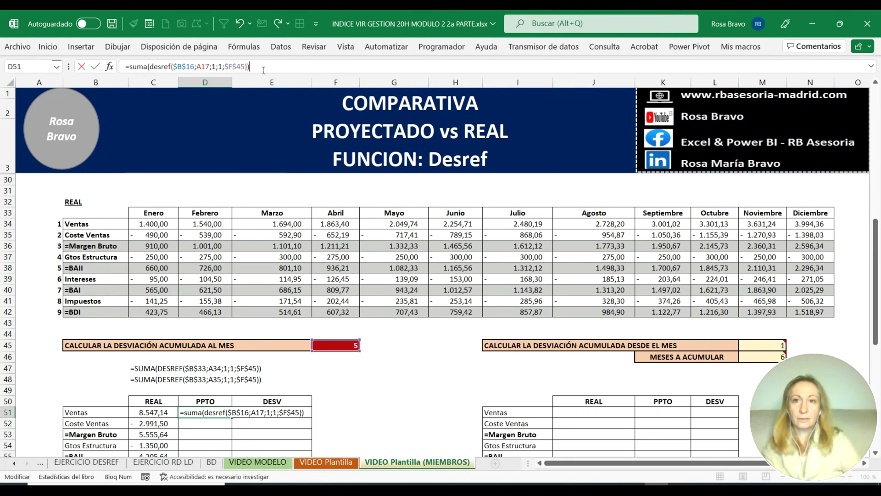
{"action": "key", "text": "Return"}
{"action": "key", "text": "Up"}
{"action": "key", "text": "F2"}
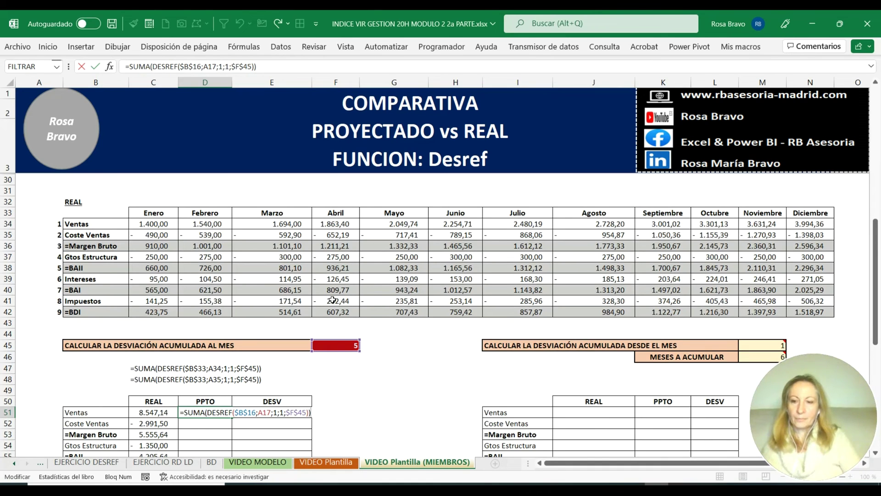
{"action": "key", "text": "Escape"}
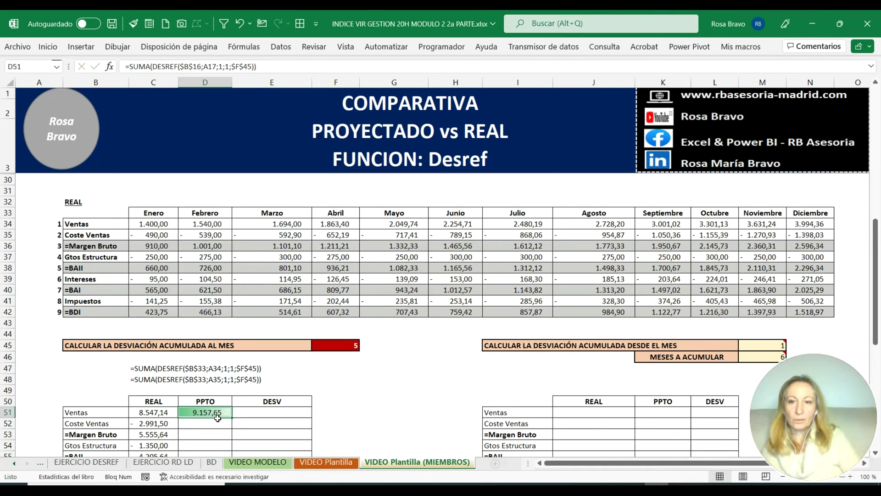
{"action": "scroll", "coordinate": [341, 348], "scroll_direction": "up", "scroll_amount": 2}
{"action": "scroll", "coordinate": [331, 365], "scroll_direction": "up", "scroll_amount": 3}
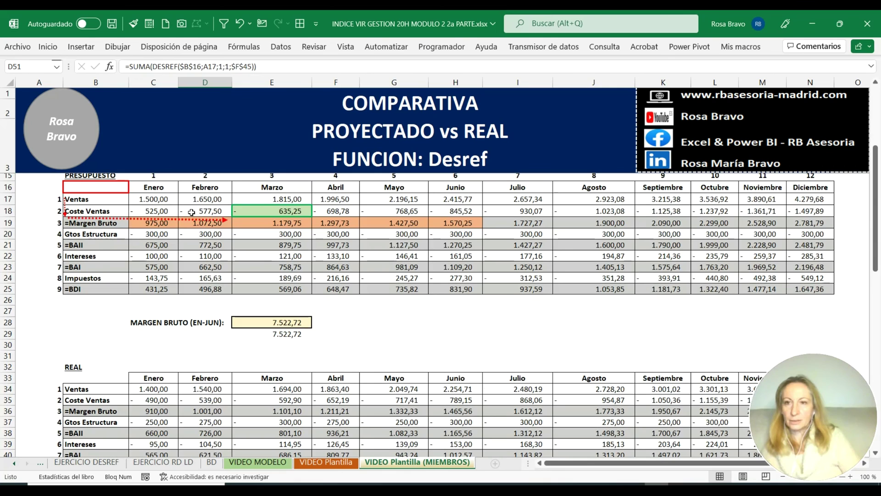
{"action": "left_click", "coordinate": [163, 200]}
{"action": "left_click", "coordinate": [393, 202], "text": "shift"}
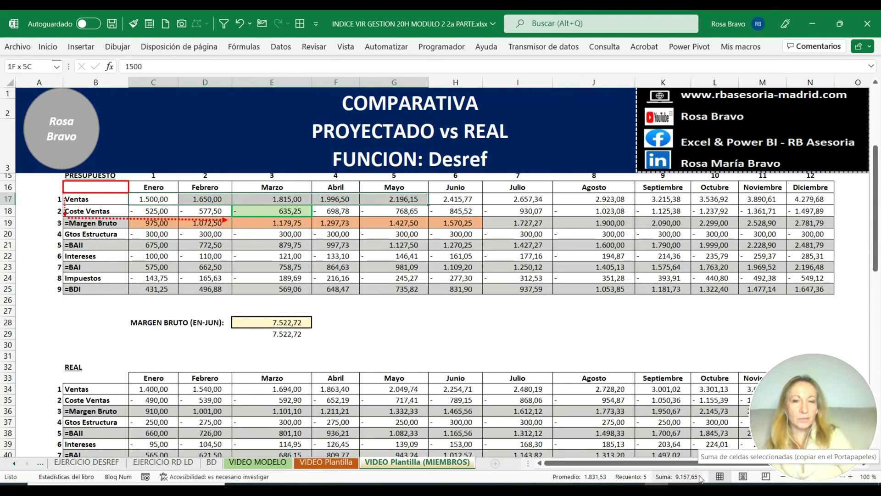
{"action": "scroll", "coordinate": [366, 287], "scroll_direction": "down", "scroll_amount": 1}
{"action": "scroll", "coordinate": [365, 287], "scroll_direction": "down", "scroll_amount": 5}
{"action": "scroll", "coordinate": [250, 336], "scroll_direction": "down", "scroll_amount": 2}
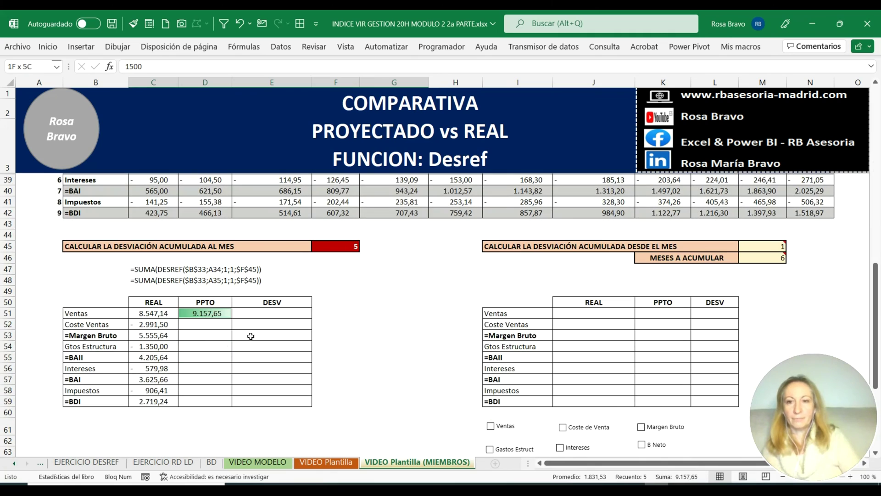
{"action": "left_click", "coordinate": [213, 315]}
{"action": "left_click_drag", "start_coordinate": [232, 318], "coordinate": [232, 329]}
{"action": "left_click", "coordinate": [207, 325]}
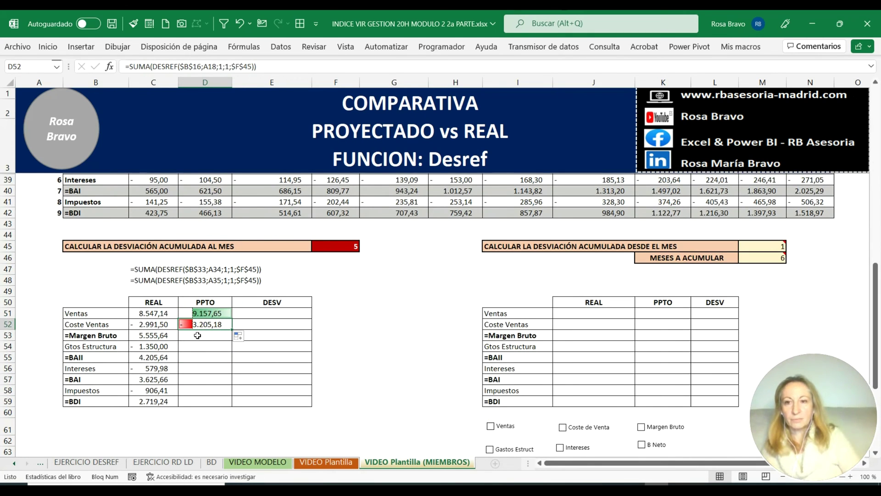
{"action": "scroll", "coordinate": [248, 376], "scroll_direction": "up", "scroll_amount": 1}
{"action": "scroll", "coordinate": [246, 379], "scroll_direction": "up", "scroll_amount": 5}
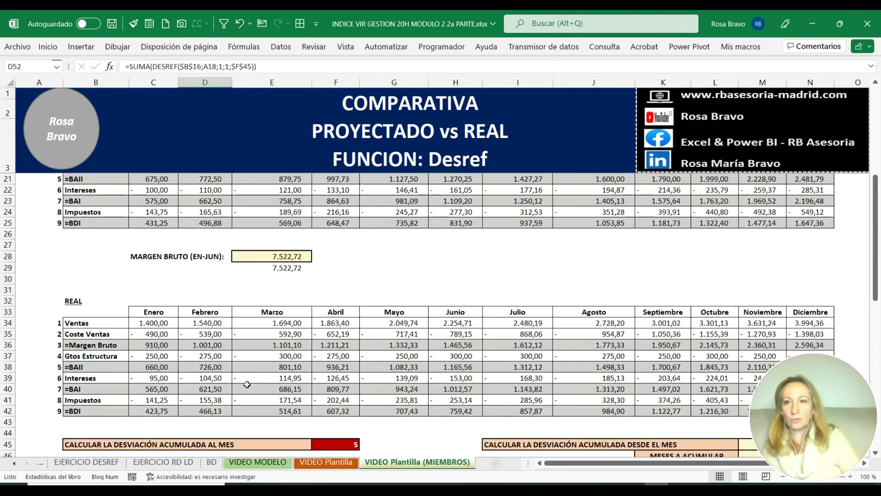
{"action": "scroll", "coordinate": [248, 381], "scroll_direction": "up", "scroll_amount": 4}
{"action": "left_click_drag", "start_coordinate": [161, 276], "coordinate": [426, 280]}
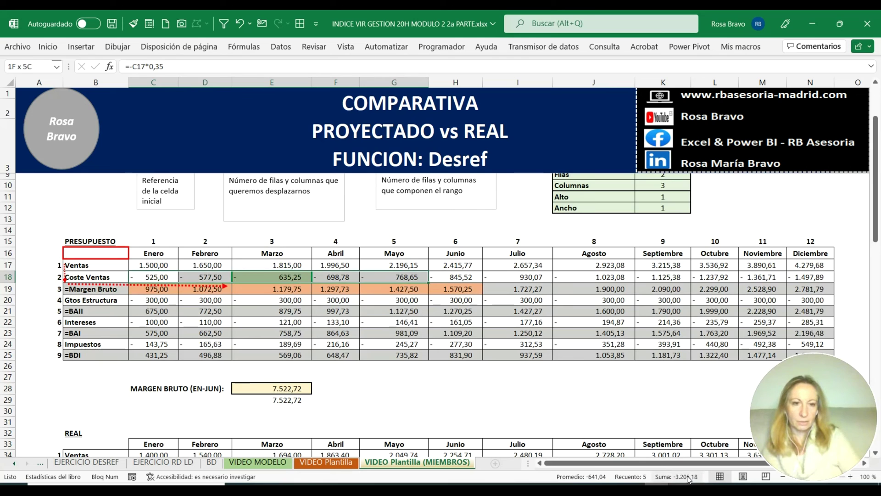
{"action": "scroll", "coordinate": [281, 290], "scroll_direction": "down", "scroll_amount": 8}
{"action": "scroll", "coordinate": [261, 301], "scroll_direction": "down", "scroll_amount": 2}
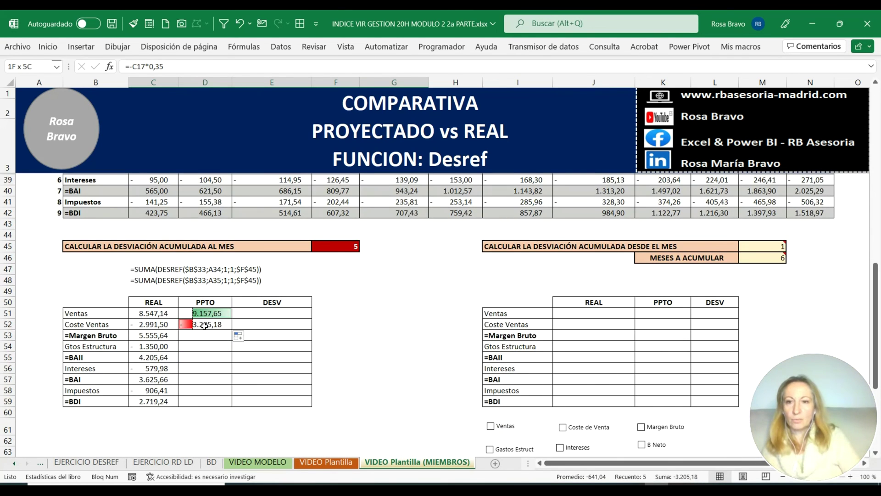
Fill the PPTO formula from D52 down to D59 and select D51:D59.
{"action": "left_click", "coordinate": [227, 324]}
{"action": "left_click_drag", "start_coordinate": [232, 333], "coordinate": [227, 404]}
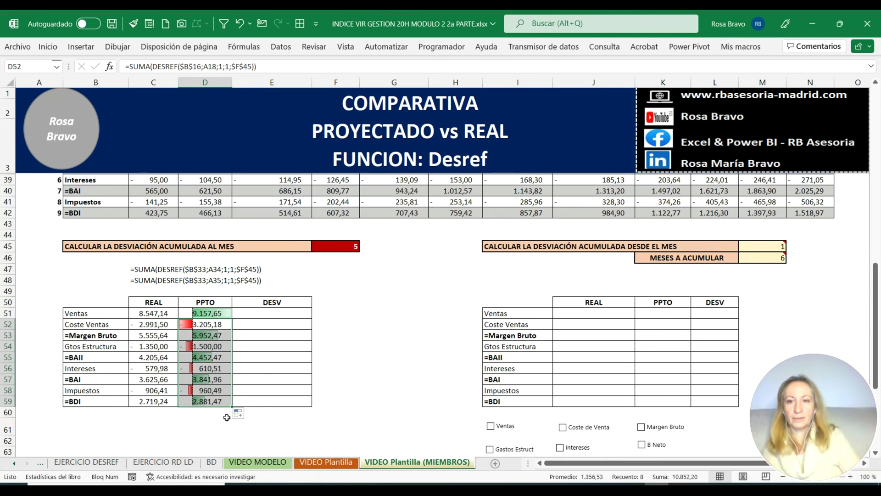
{"action": "left_click_drag", "start_coordinate": [190, 312], "coordinate": [211, 401]}
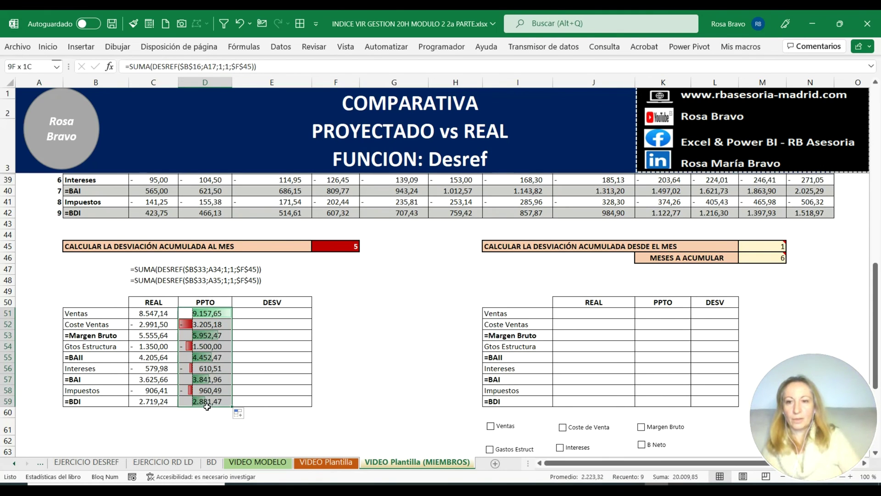
Clear the conditional formatting data bars from the PPTO column D51:D59.
{"action": "left_click", "coordinate": [44, 47]}
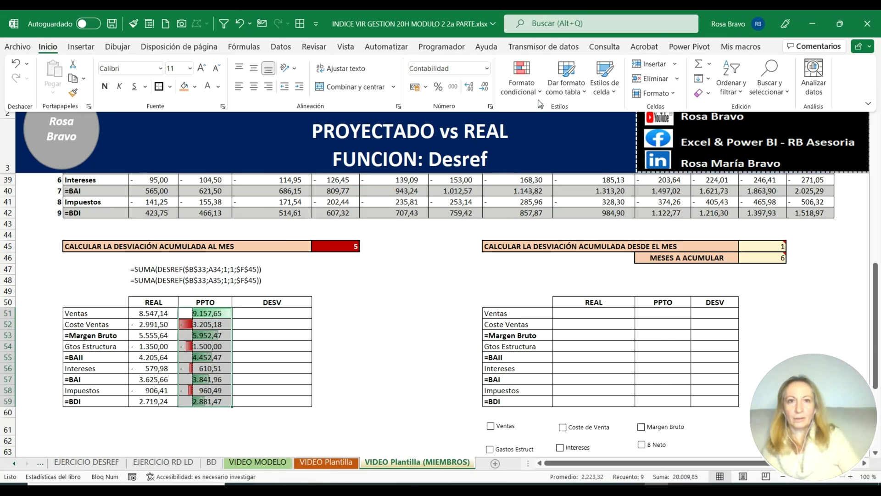
{"action": "left_click", "coordinate": [521, 78]}
{"action": "mouse_move", "coordinate": [540, 264]}
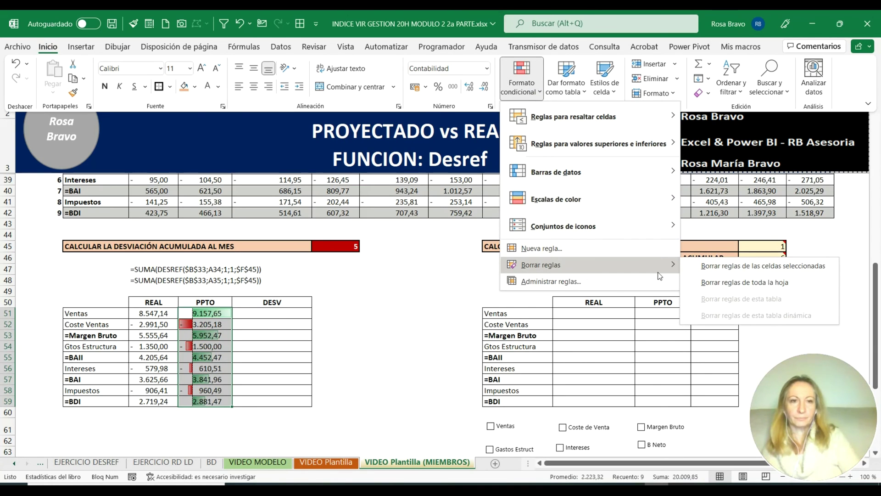
{"action": "left_click", "coordinate": [707, 271]}
{"action": "left_click", "coordinate": [265, 357]}
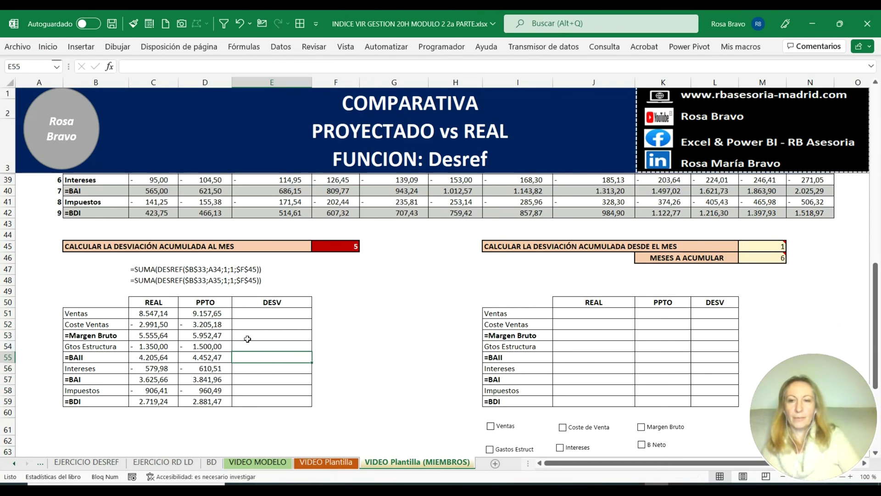
Cycle F45 through months 8 and 6 to 1, showing Ventas 1.400,00 REAL vs 1.500,00 PPTO.
{"action": "left_click", "coordinate": [347, 247]}
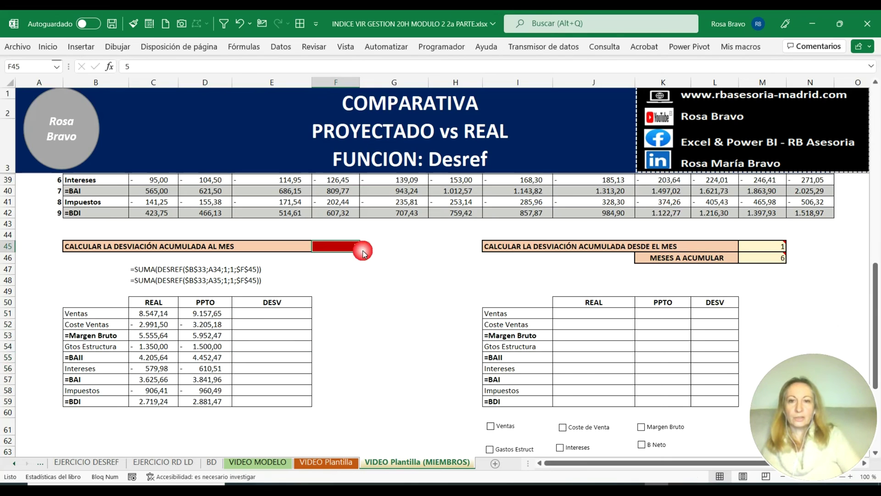
{"action": "left_click", "coordinate": [365, 246]}
{"action": "left_click", "coordinate": [338, 281]}
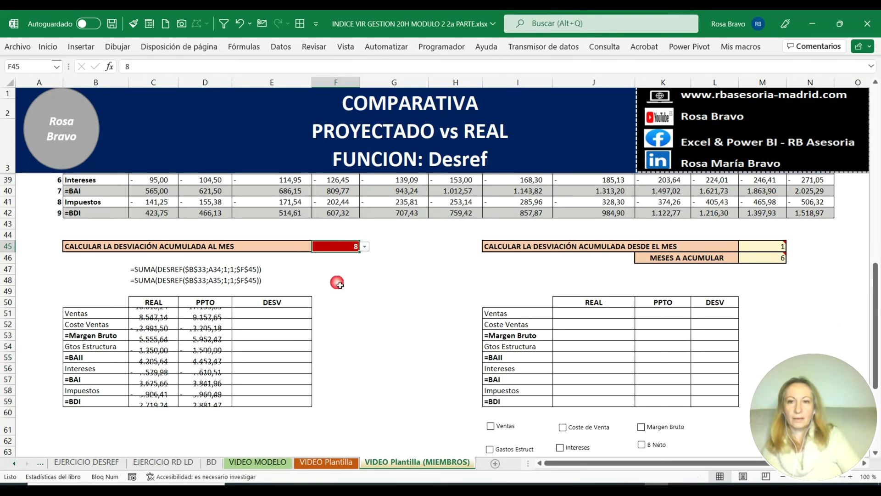
{"action": "left_click", "coordinate": [365, 247]}
{"action": "left_click", "coordinate": [352, 264]}
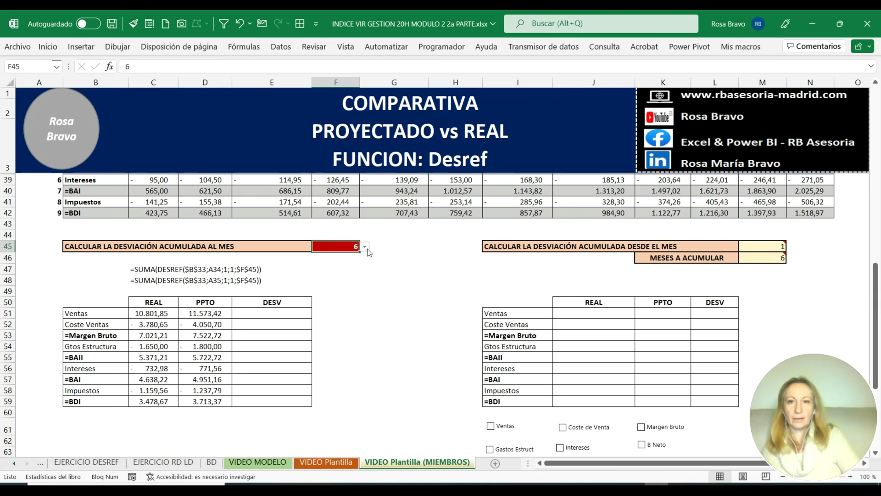
{"action": "left_click", "coordinate": [365, 247]}
{"action": "left_click", "coordinate": [345, 260]}
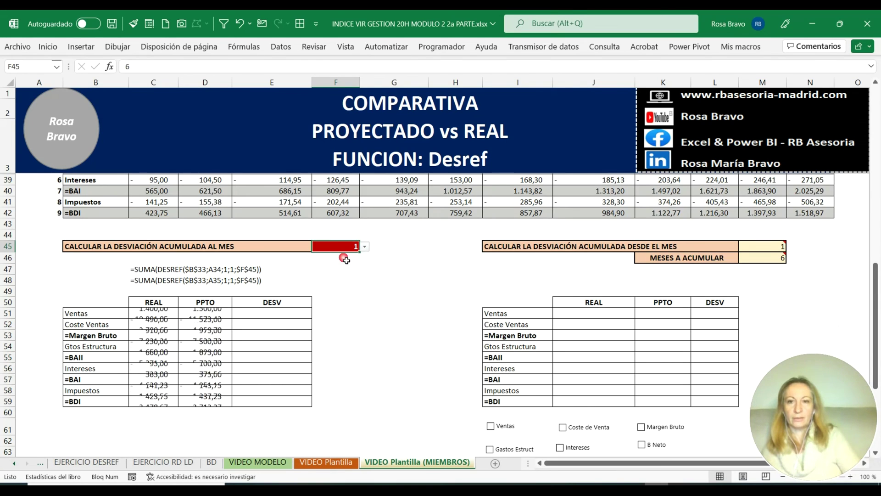
{"action": "left_click", "coordinate": [277, 318]}
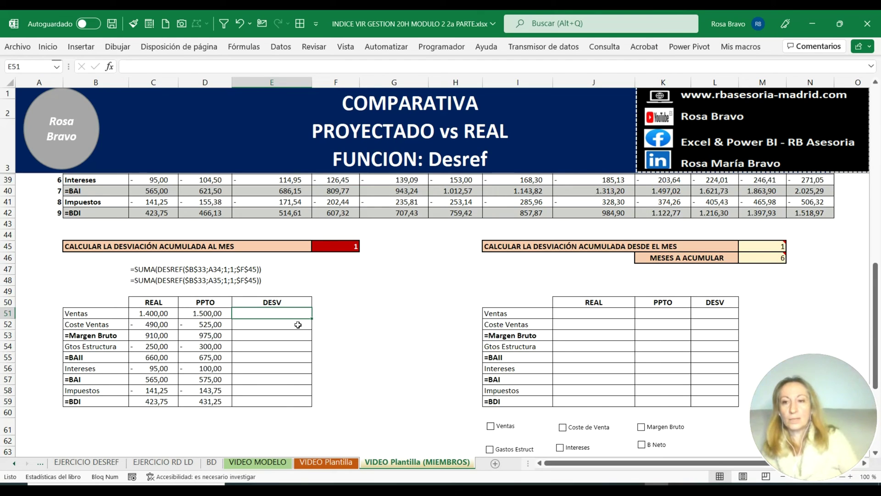
Enter the Ventas variance formula =+C51-D51 in E51.
{"action": "type", "text": "+"}
{"action": "key", "text": "Left"}
{"action": "key", "text": "Left"}
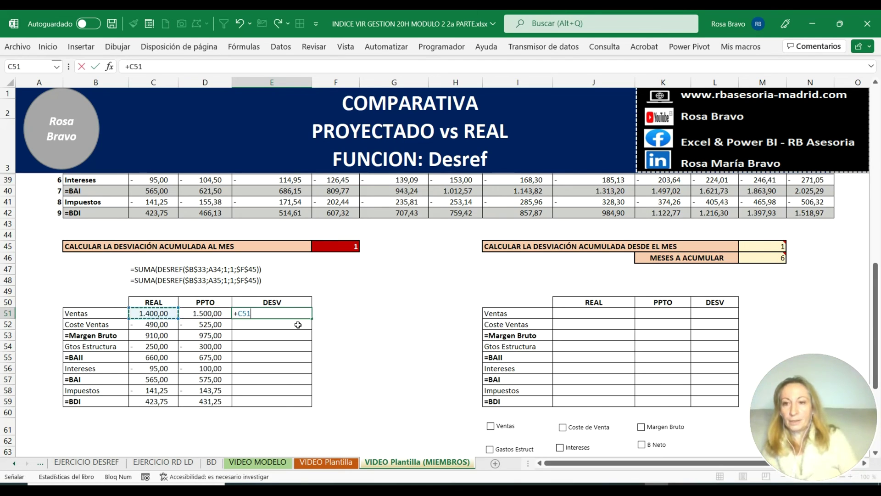
{"action": "type", "text": "-"}
{"action": "key", "text": "Left"}
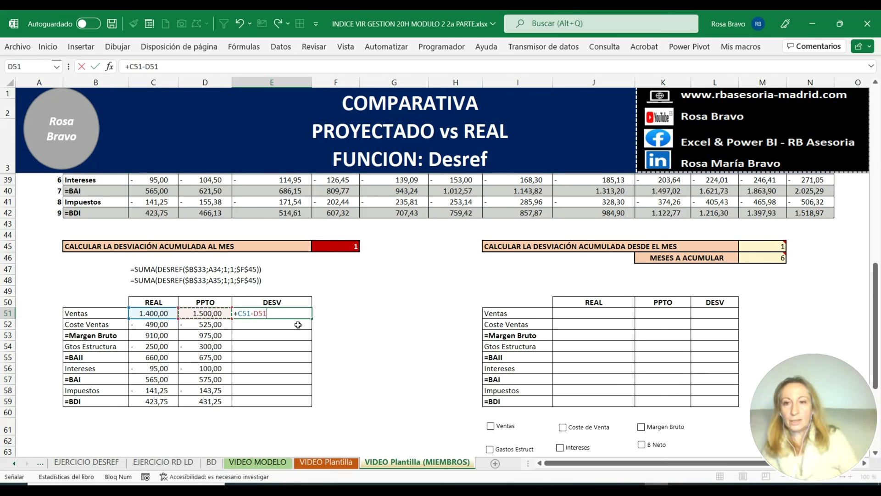
{"action": "key", "text": "Tab"}
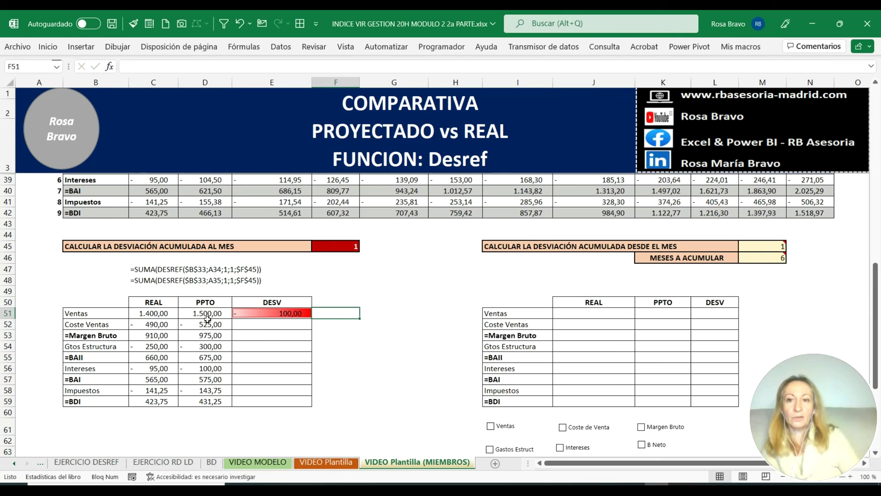
Fill the variance formula down to E59 and select E51:E59 to clear its conditional formatting.
{"action": "left_click", "coordinate": [276, 318]}
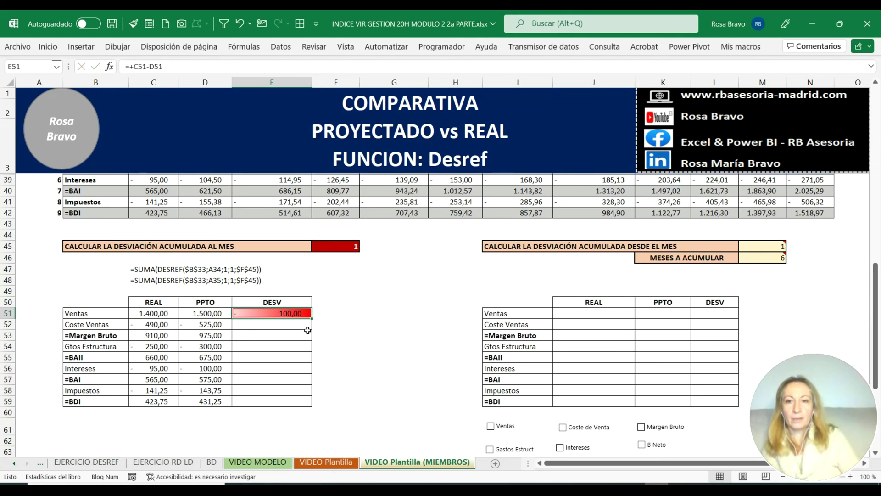
{"action": "left_click_drag", "start_coordinate": [314, 322], "coordinate": [313, 406]}
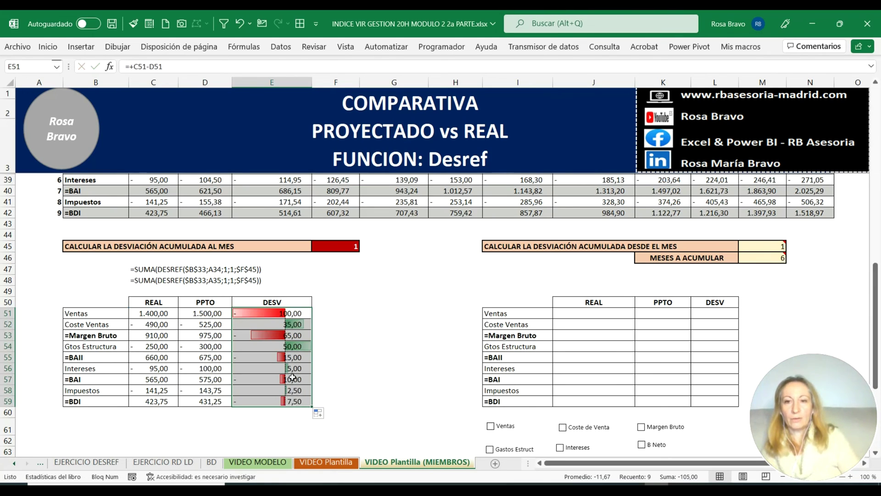
{"action": "left_click", "coordinate": [271, 339]}
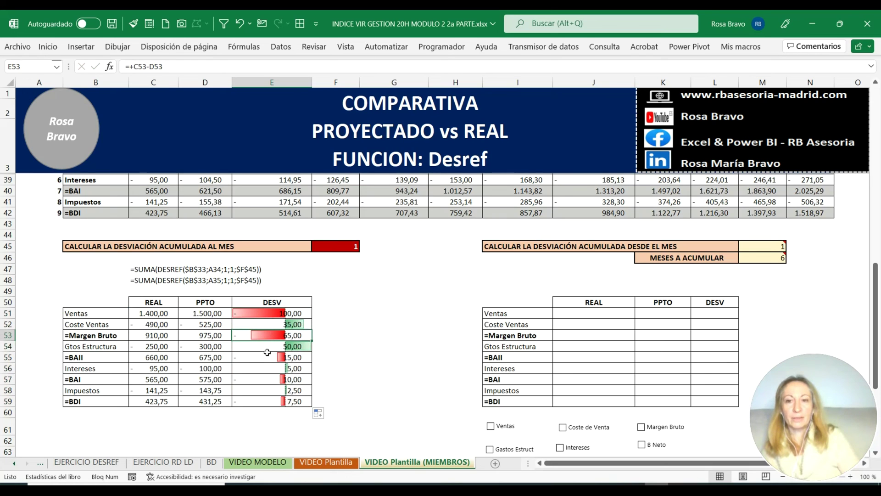
{"action": "left_click", "coordinate": [268, 312]}
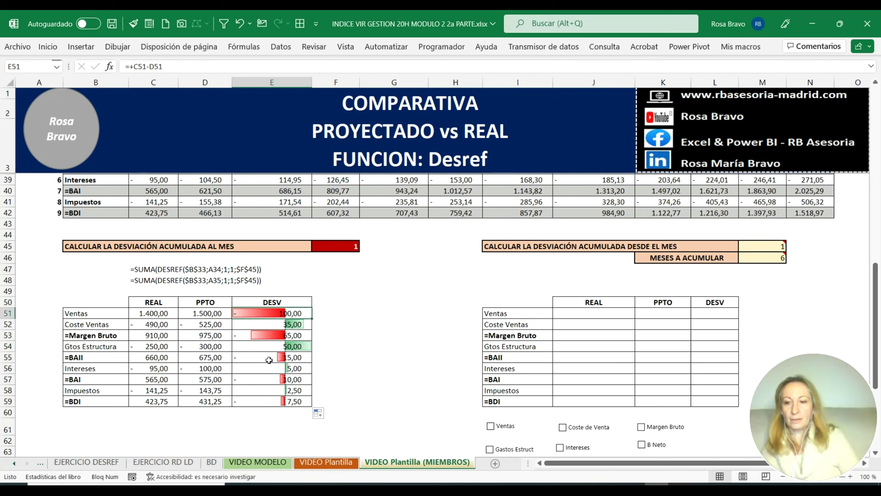
{"action": "left_click", "coordinate": [273, 403], "text": "shift"}
{"action": "left_click", "coordinate": [50, 48]}
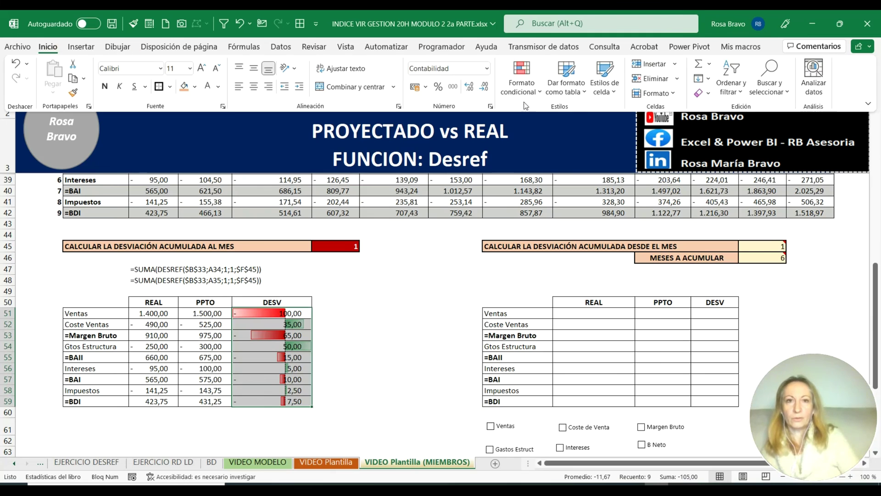
{"action": "left_click", "coordinate": [540, 94]}
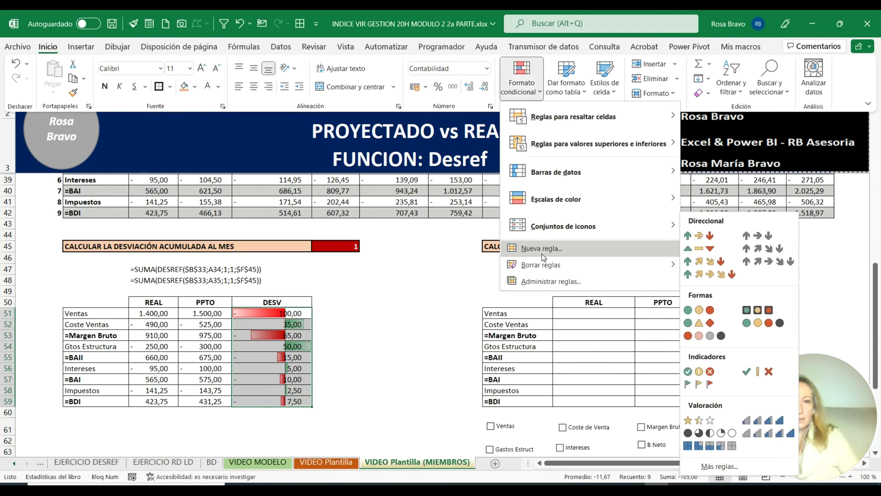
Clear the data bars from the DESV column, then try months 3 and 7 in F45.
{"action": "mouse_move", "coordinate": [541, 264]}
{"action": "left_click", "coordinate": [700, 268]}
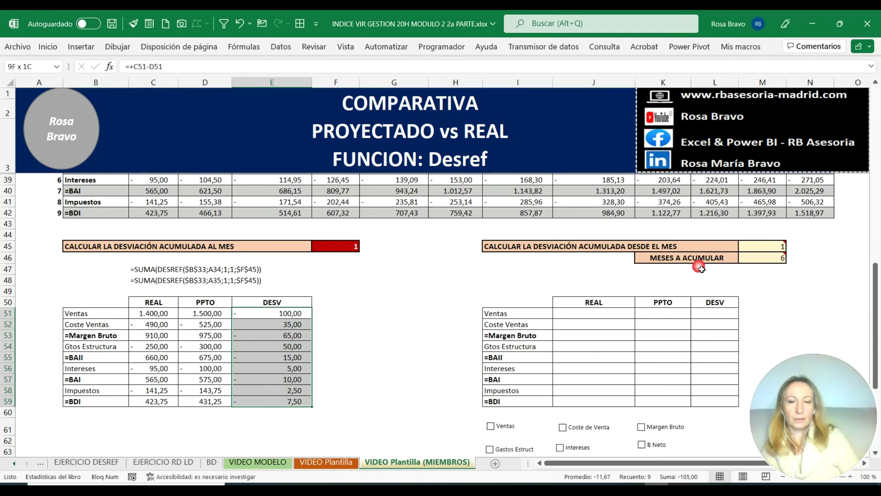
{"action": "left_click", "coordinate": [351, 248]}
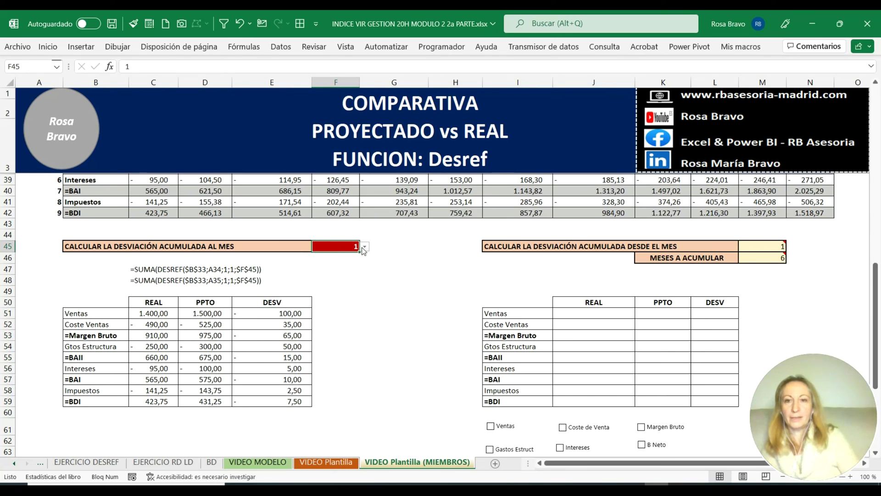
{"action": "left_click", "coordinate": [365, 248]}
{"action": "left_click", "coordinate": [348, 272]}
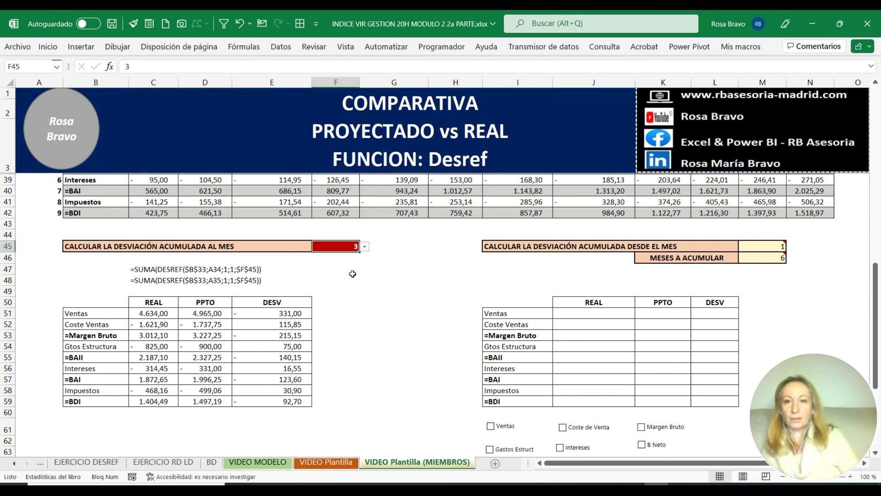
{"action": "left_click", "coordinate": [365, 247]}
{"action": "left_click", "coordinate": [348, 303]}
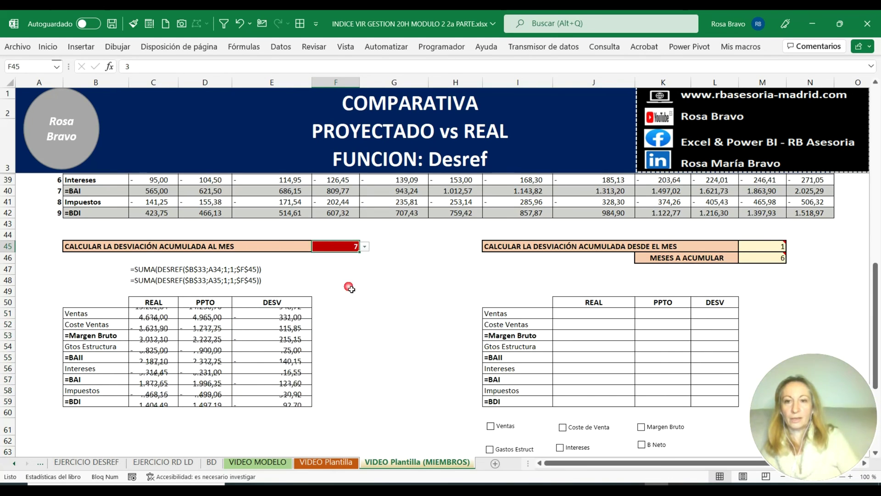
Switch the F45 month to 10, 12 and then 8, checking the recalculated deviations.
{"action": "left_click", "coordinate": [366, 248]}
{"action": "left_click", "coordinate": [339, 295]}
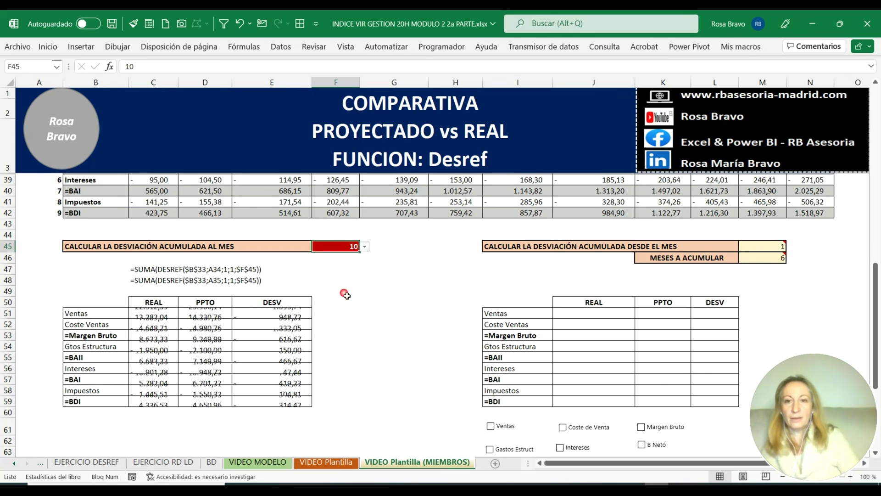
{"action": "left_click", "coordinate": [365, 247]}
{"action": "left_click", "coordinate": [338, 311]}
{"action": "left_click", "coordinate": [366, 248]}
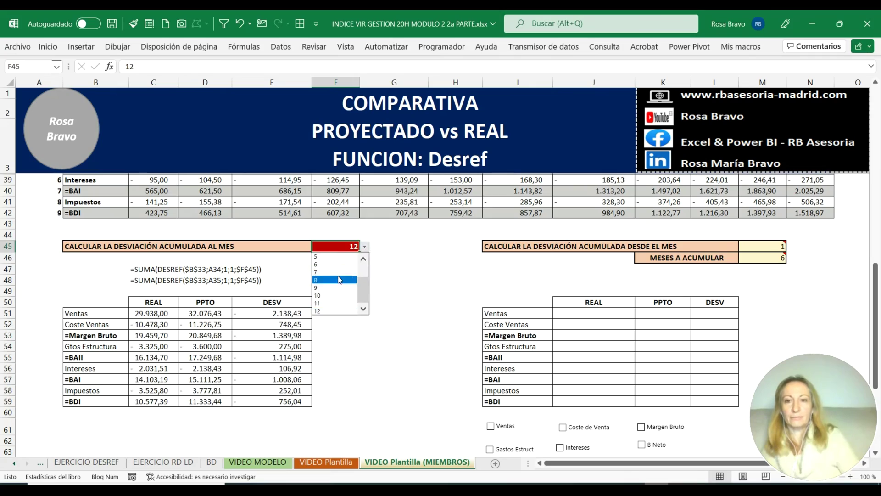
{"action": "left_click", "coordinate": [345, 277]}
{"action": "left_click", "coordinate": [364, 247]}
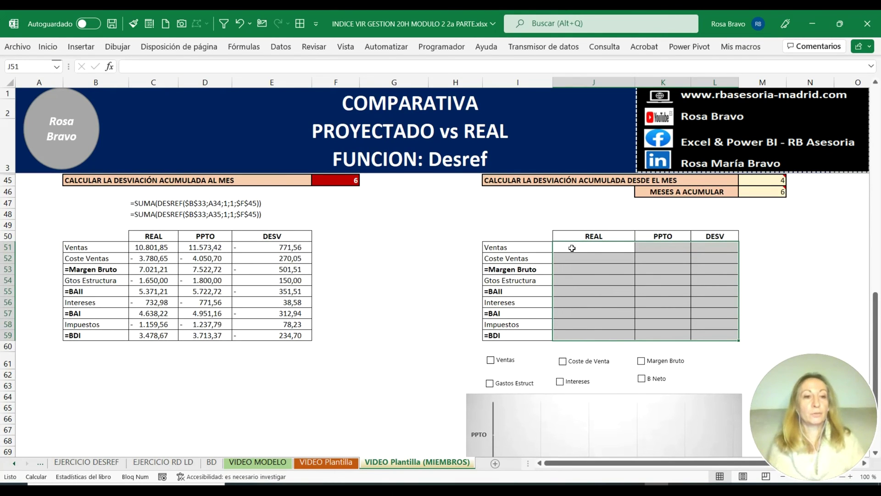
Set the F45 month to 6 and then 9, accumulating the left table through month 9.
{"action": "left_click", "coordinate": [328, 185]}
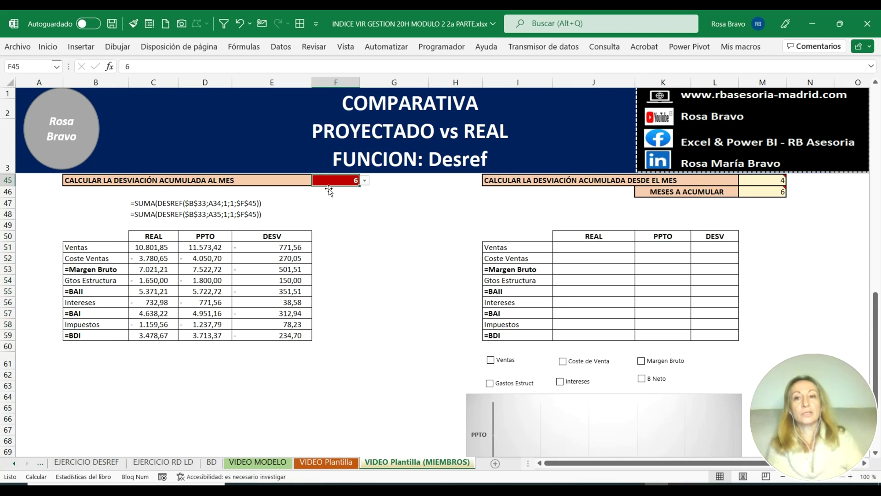
{"action": "left_click", "coordinate": [366, 181]}
{"action": "left_click_drag", "start_coordinate": [366, 227], "coordinate": [362, 196]}
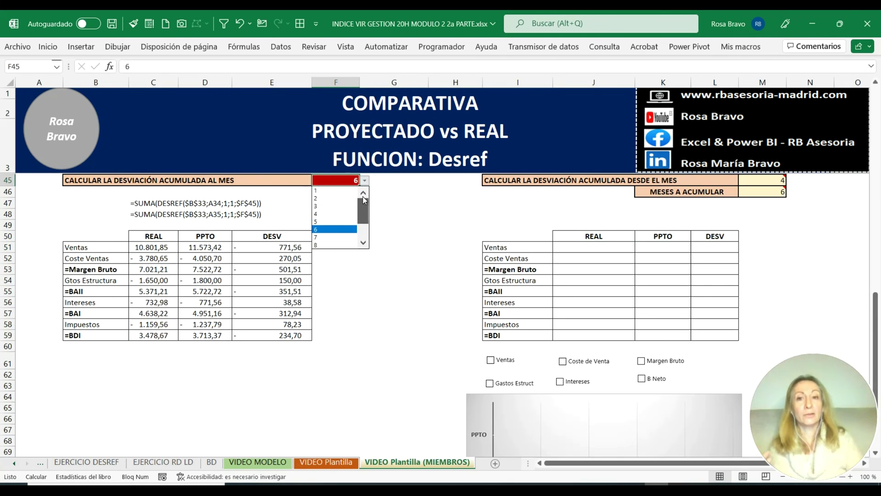
{"action": "left_click", "coordinate": [331, 206]}
{"action": "left_click", "coordinate": [364, 180]}
{"action": "left_click", "coordinate": [335, 229]}
{"action": "left_click", "coordinate": [364, 181]}
{"action": "left_click", "coordinate": [354, 222]}
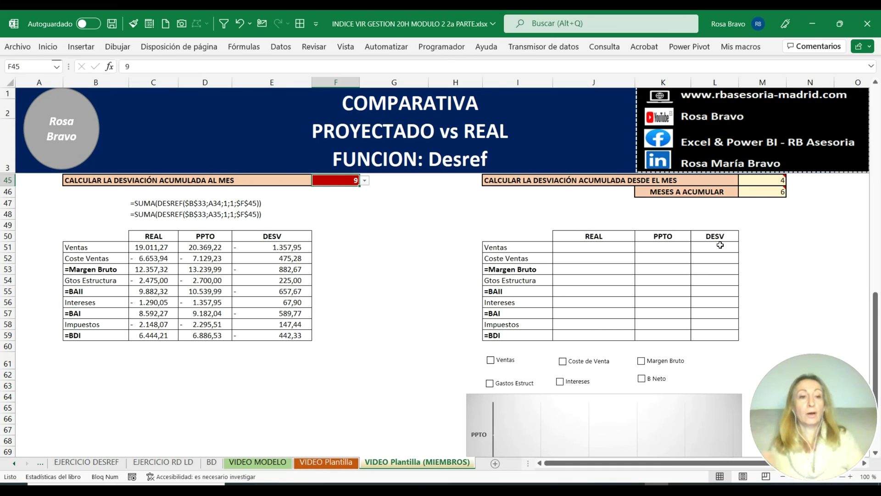
Leave the M45 start month at 4, select J51:J59 and K51:K59, then view VIDEO MODELO.
{"action": "left_click", "coordinate": [776, 180]}
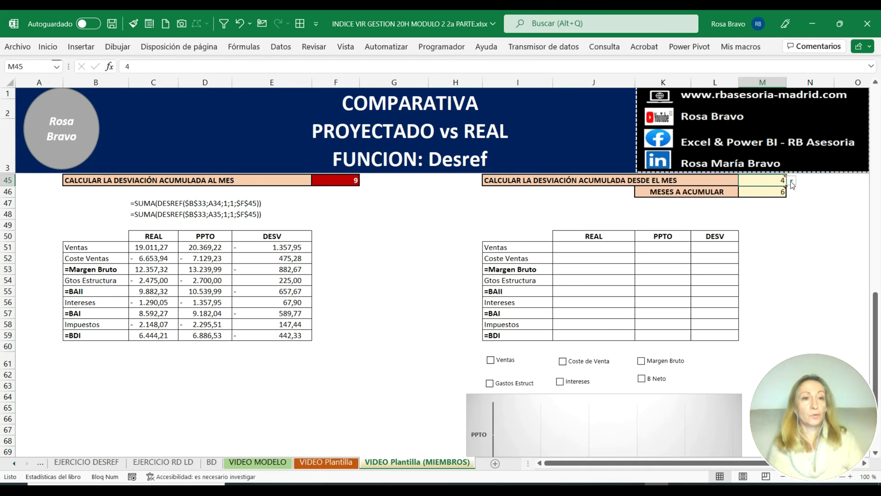
{"action": "left_click", "coordinate": [792, 181]}
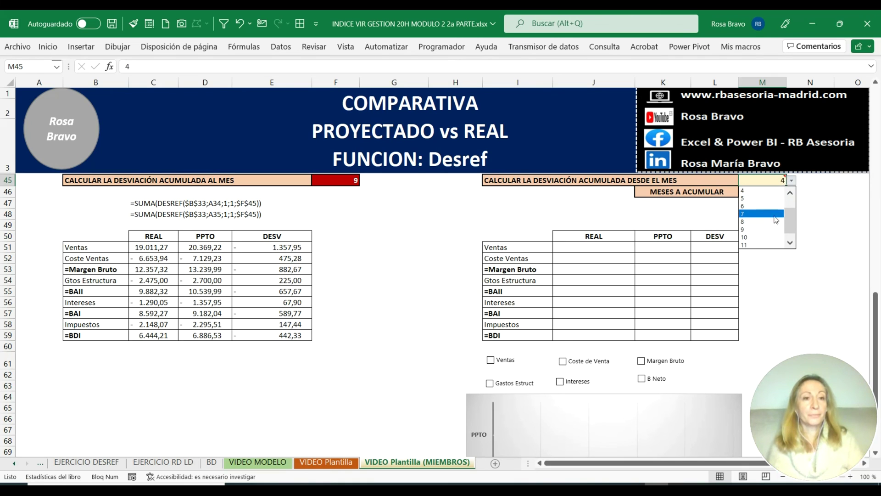
{"action": "left_click", "coordinate": [782, 190]}
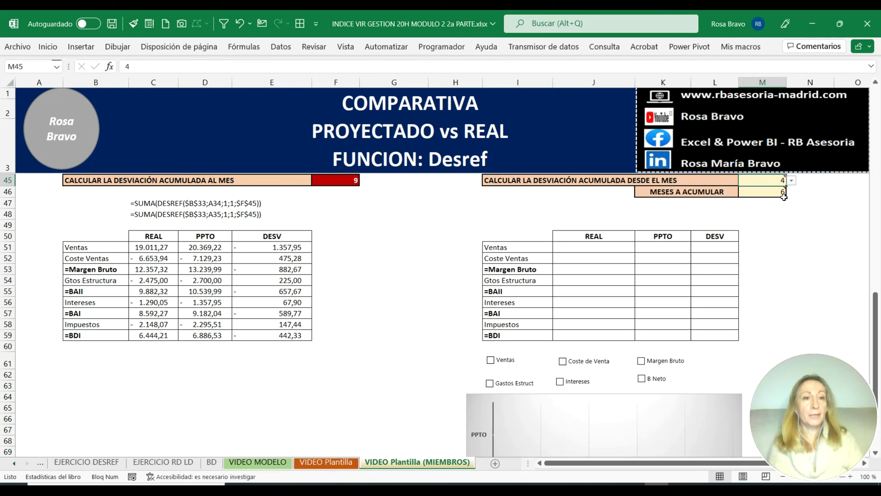
{"action": "left_click", "coordinate": [783, 194]}
{"action": "left_click_drag", "start_coordinate": [606, 248], "coordinate": [627, 336]}
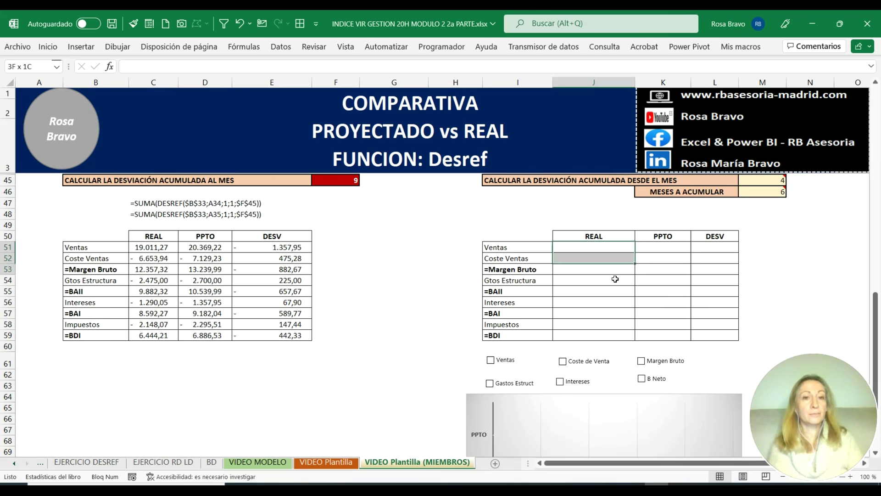
{"action": "left_click_drag", "start_coordinate": [660, 250], "coordinate": [675, 337]}
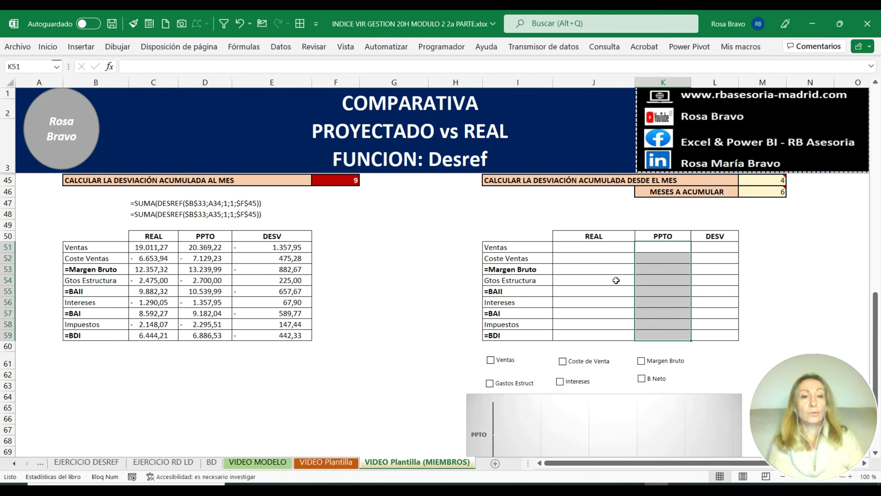
{"action": "left_click", "coordinate": [279, 463]}
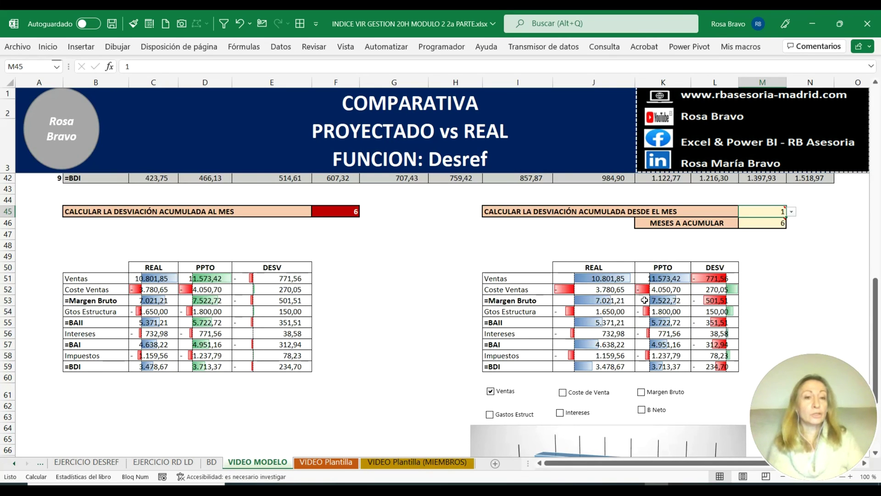
Toggle the Ventas chart checkbox off and back on to compare PPTO and REAL sales.
{"action": "scroll", "coordinate": [643, 326], "scroll_direction": "down", "scroll_amount": 1}
{"action": "scroll", "coordinate": [643, 326], "scroll_direction": "down", "scroll_amount": 2}
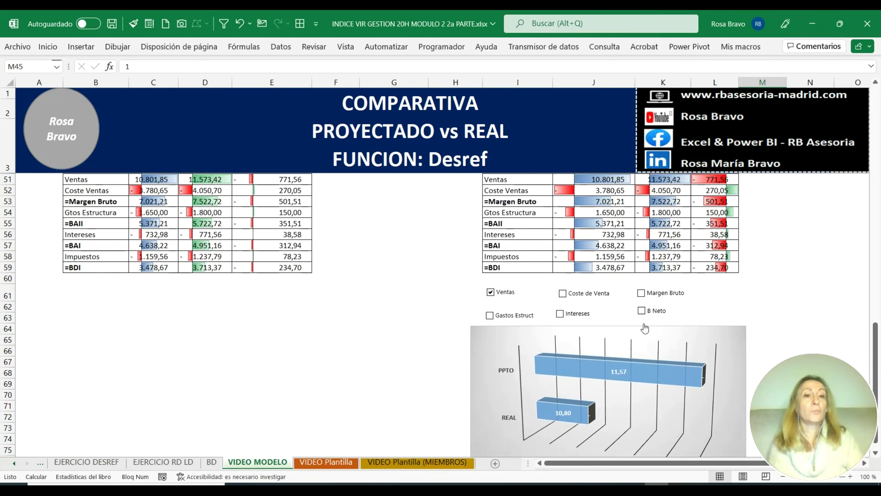
{"action": "scroll", "coordinate": [644, 327], "scroll_direction": "up", "scroll_amount": 1}
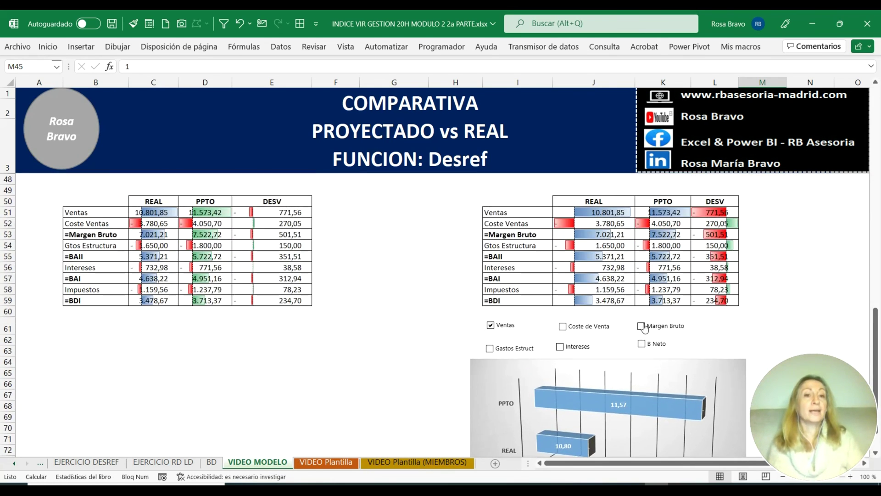
{"action": "left_click", "coordinate": [490, 325]}
{"action": "scroll", "coordinate": [563, 326], "scroll_direction": "down", "scroll_amount": 1}
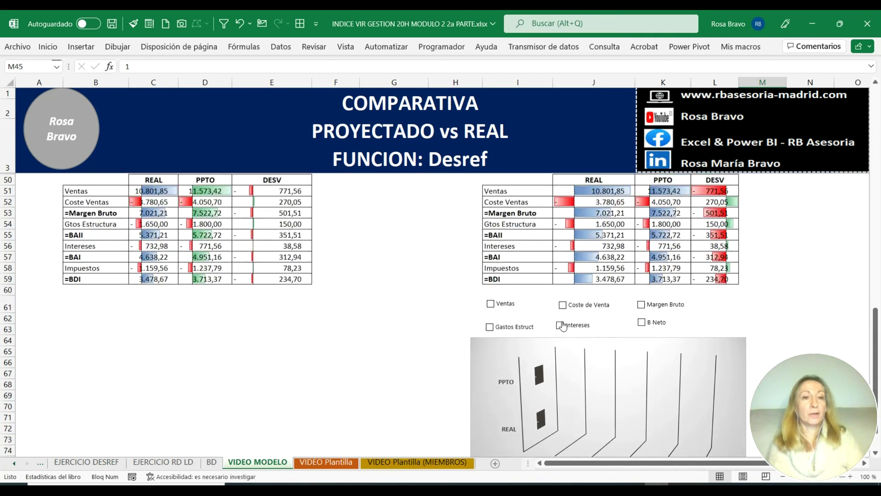
{"action": "scroll", "coordinate": [563, 326], "scroll_direction": "up", "scroll_amount": 3}
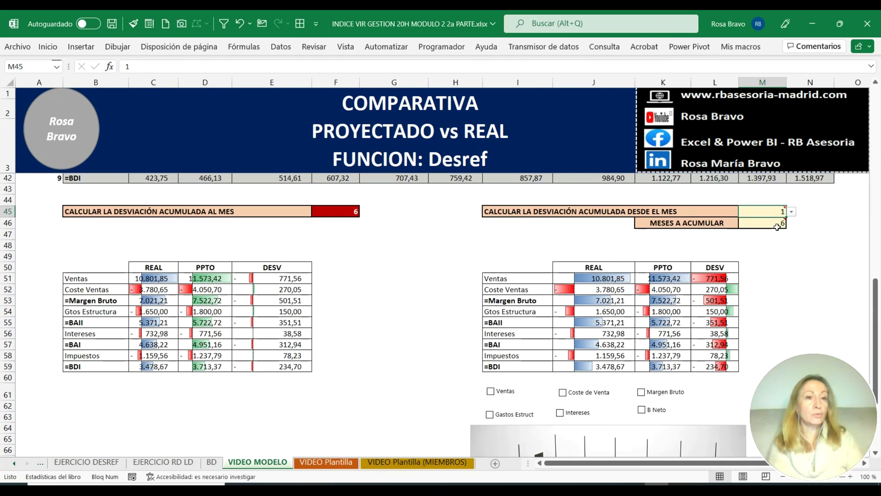
{"action": "scroll", "coordinate": [745, 250], "scroll_direction": "down", "scroll_amount": 2}
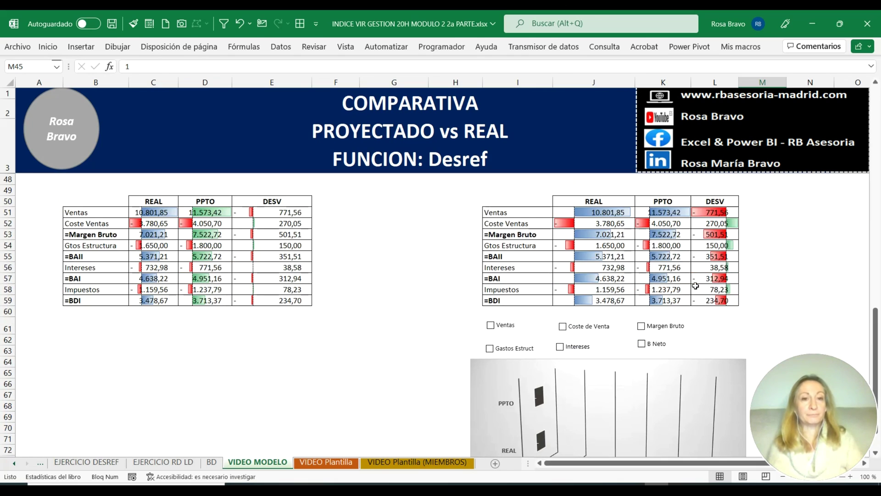
{"action": "left_click", "coordinate": [491, 326]}
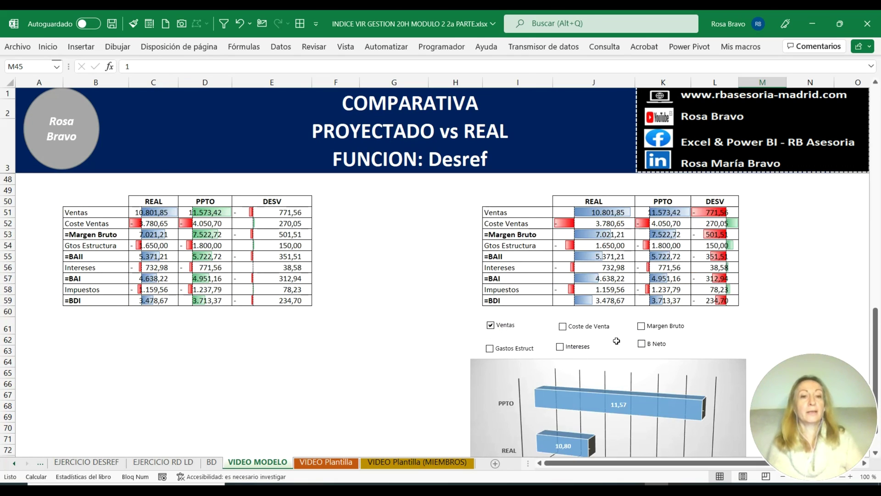
Chart B Neto instead, showing net profit PPTO 3,71 against REAL 3,48.
{"action": "scroll", "coordinate": [578, 359], "scroll_direction": "down", "scroll_amount": 1}
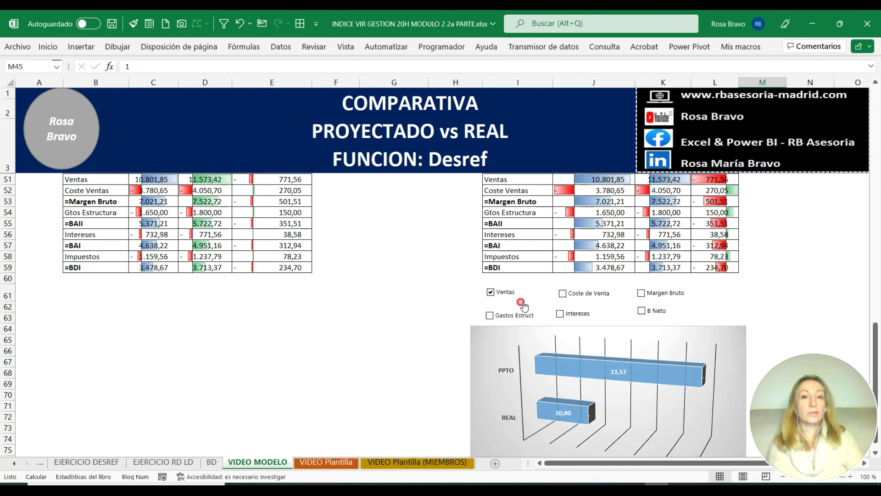
{"action": "left_click", "coordinate": [642, 311]}
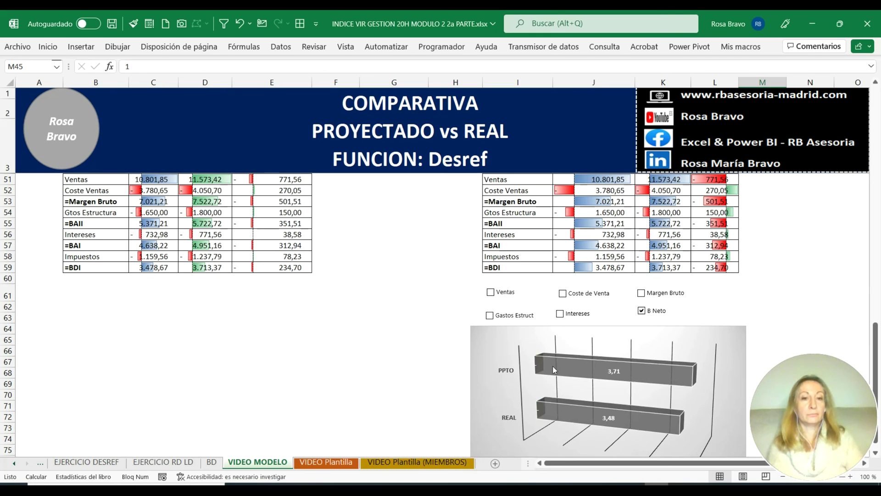
{"action": "scroll", "coordinate": [698, 405], "scroll_direction": "up", "scroll_amount": 4}
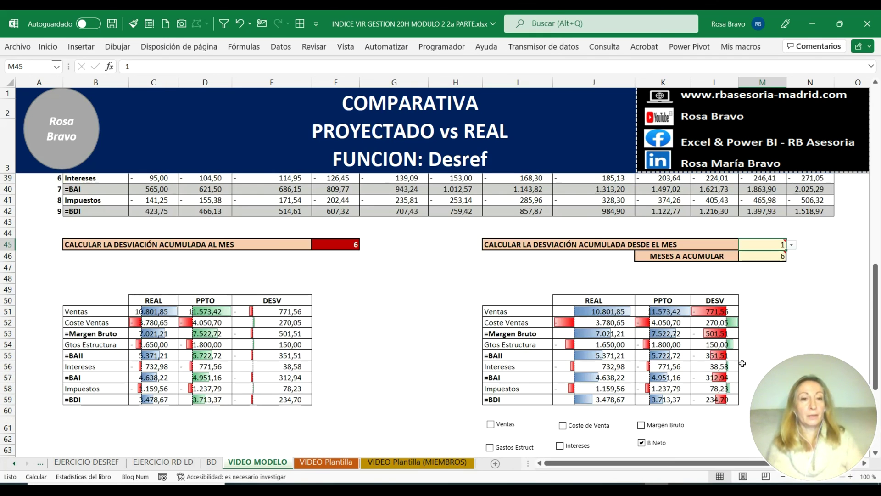
Set the M45 starting month to 4 for the right-hand table's six-month accumulation.
{"action": "left_click", "coordinate": [791, 246]}
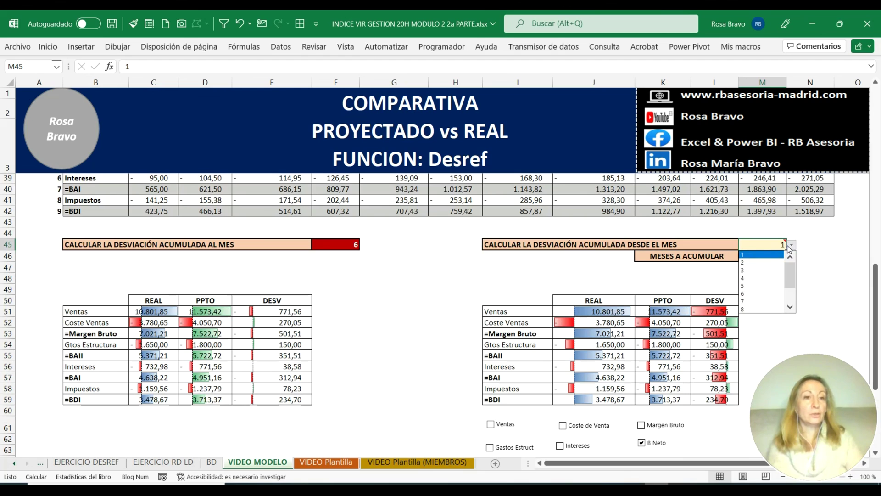
{"action": "left_click", "coordinate": [755, 278]}
{"action": "scroll", "coordinate": [761, 307], "scroll_direction": "down", "scroll_amount": 4}
{"action": "scroll", "coordinate": [743, 321], "scroll_direction": "down", "scroll_amount": 1}
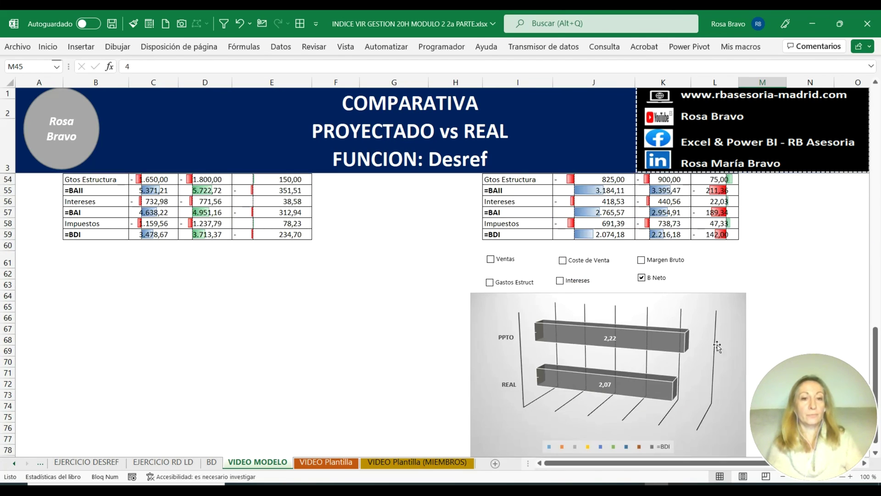
Toggle the Ventas, B Neto and Margen Bruto checkboxes until none remain, then select I50.
{"action": "left_click", "coordinate": [493, 261]}
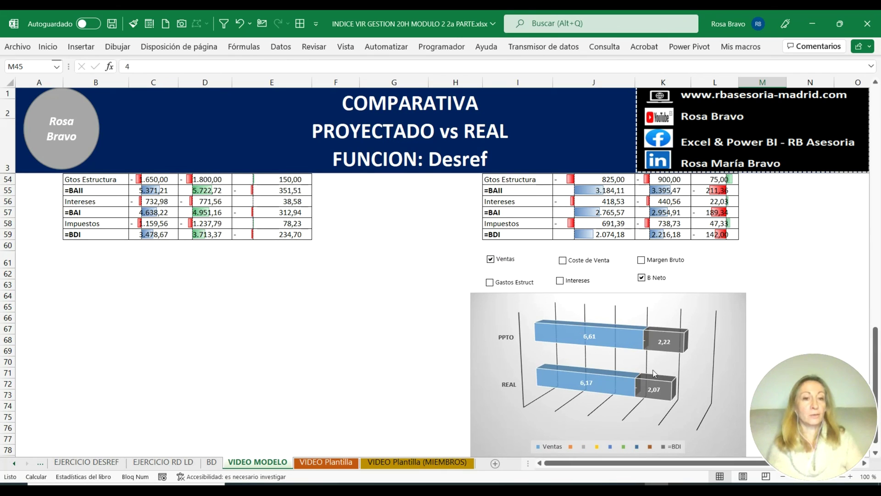
{"action": "left_click", "coordinate": [642, 278]}
{"action": "left_click", "coordinate": [641, 259]}
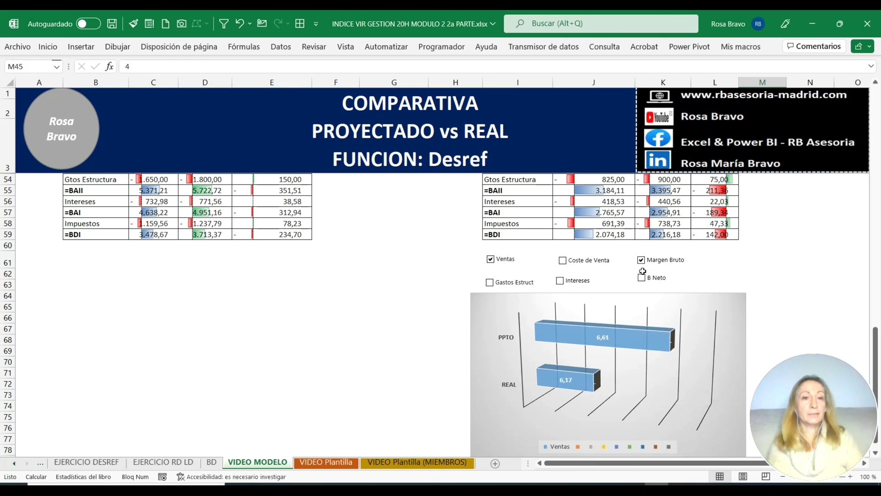
{"action": "left_click", "coordinate": [491, 259]}
{"action": "left_click", "coordinate": [641, 260]}
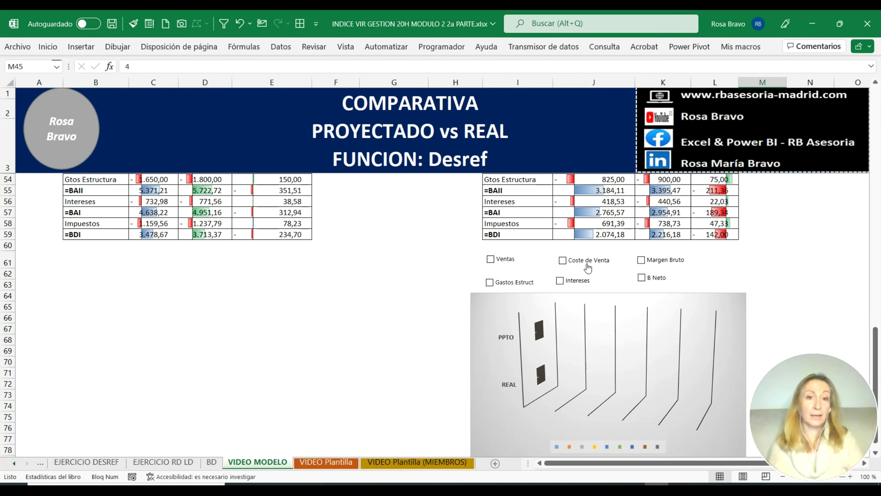
{"action": "scroll", "coordinate": [588, 267], "scroll_direction": "up", "scroll_amount": 2}
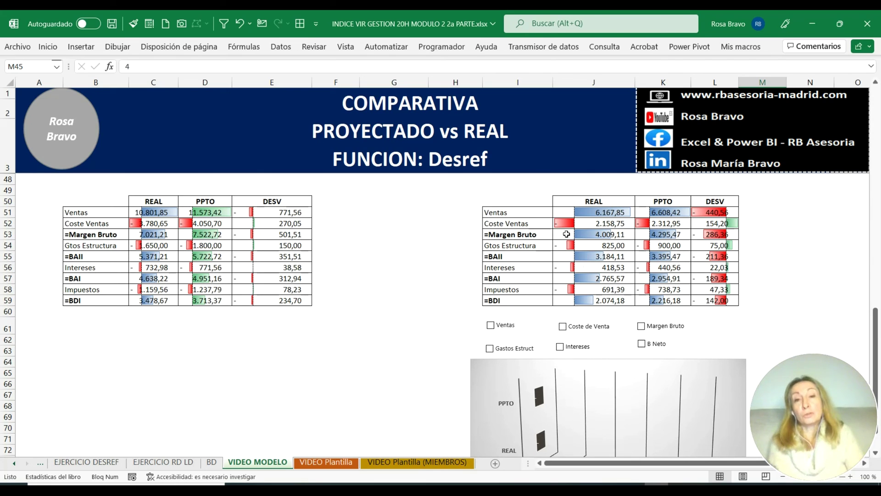
{"action": "left_click", "coordinate": [522, 203]}
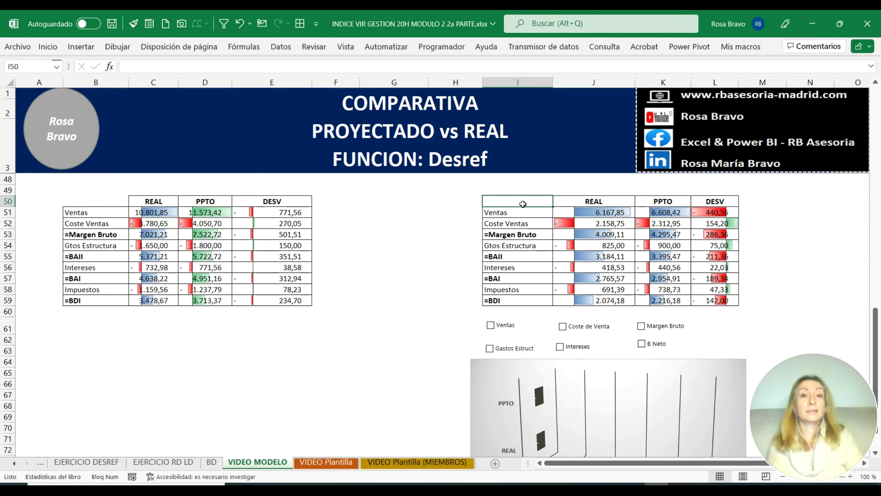